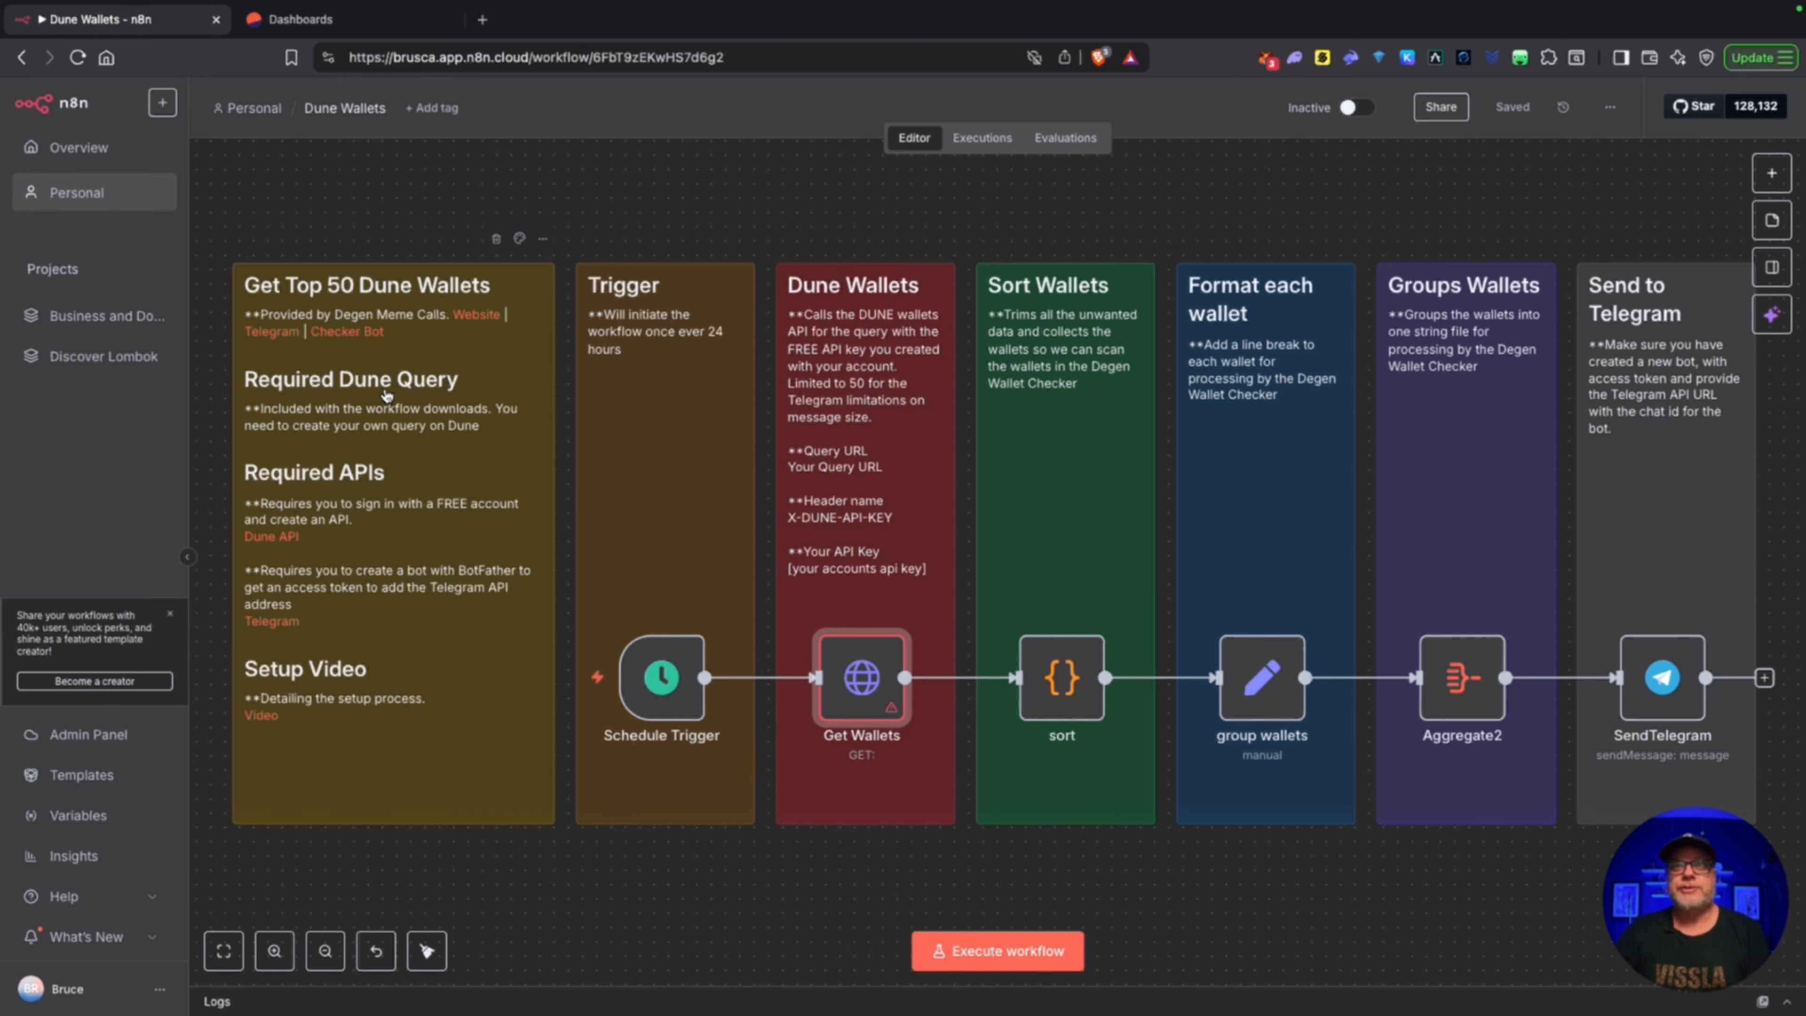
Step: Switch to Dune and start a new blank query
{"action": "left_click", "coordinate": [356, 21]}
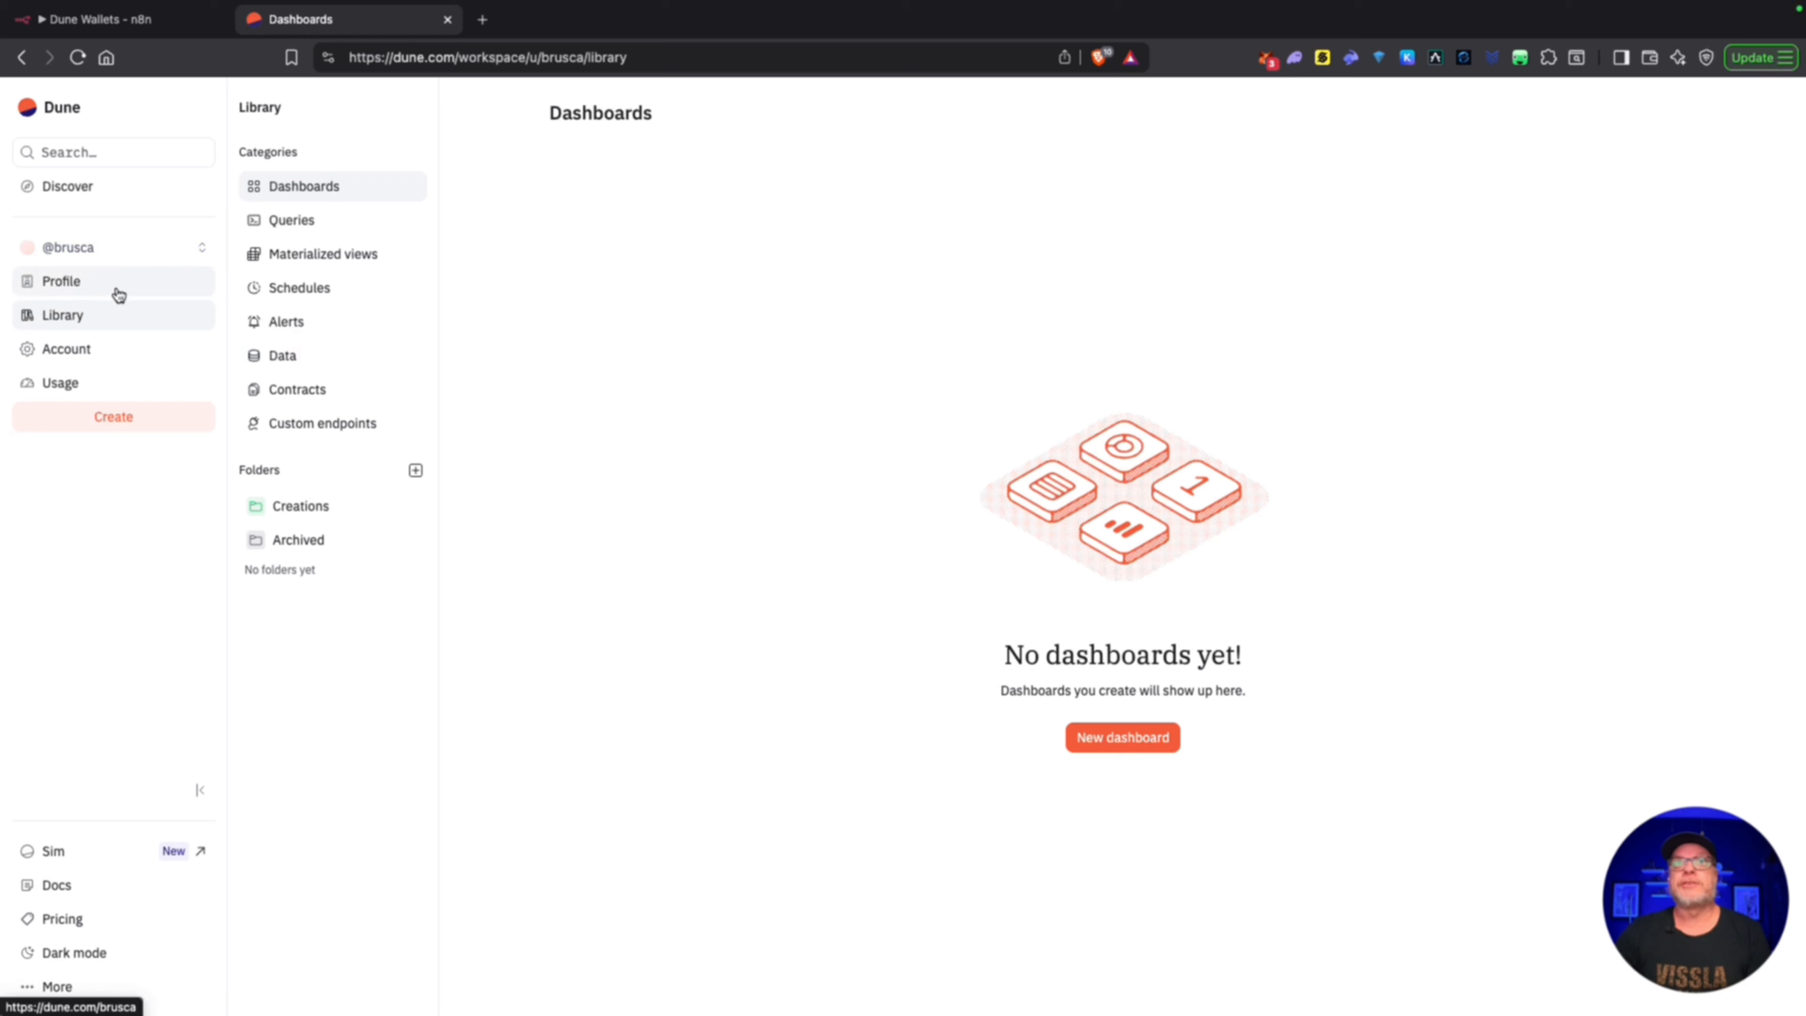
{"action": "left_click", "coordinate": [98, 417]}
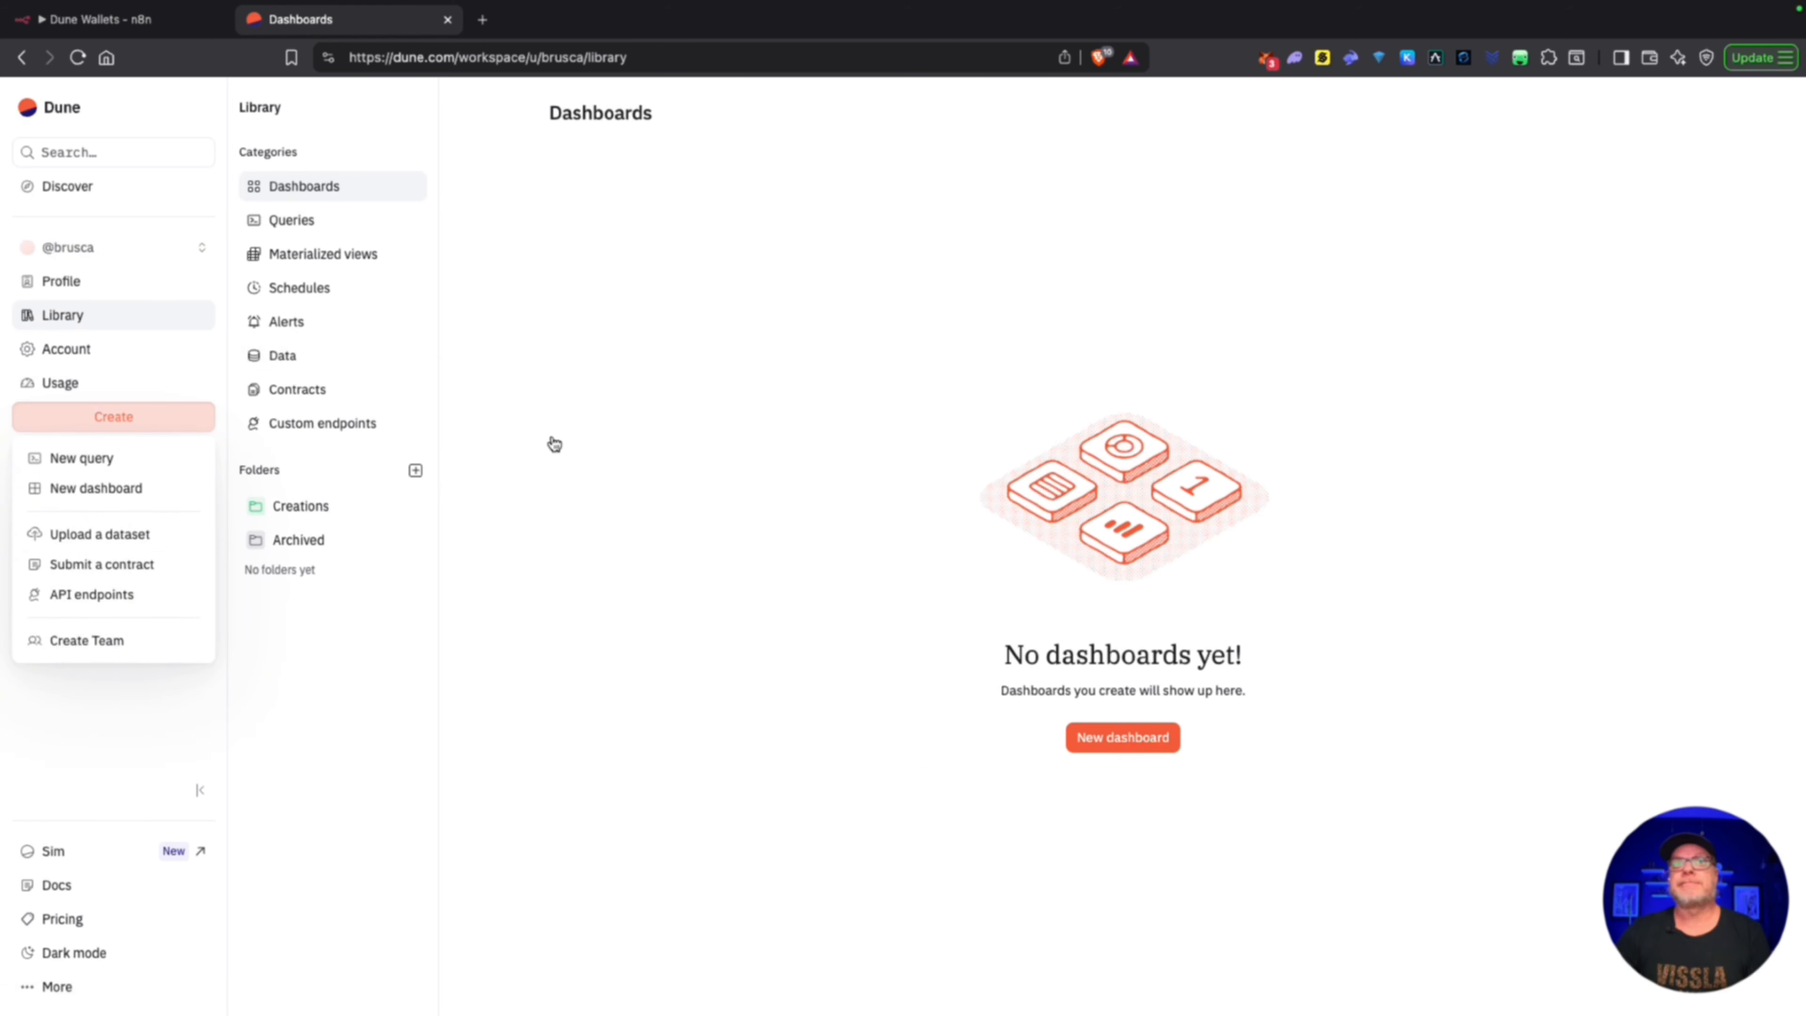
{"action": "left_click", "coordinate": [73, 458]}
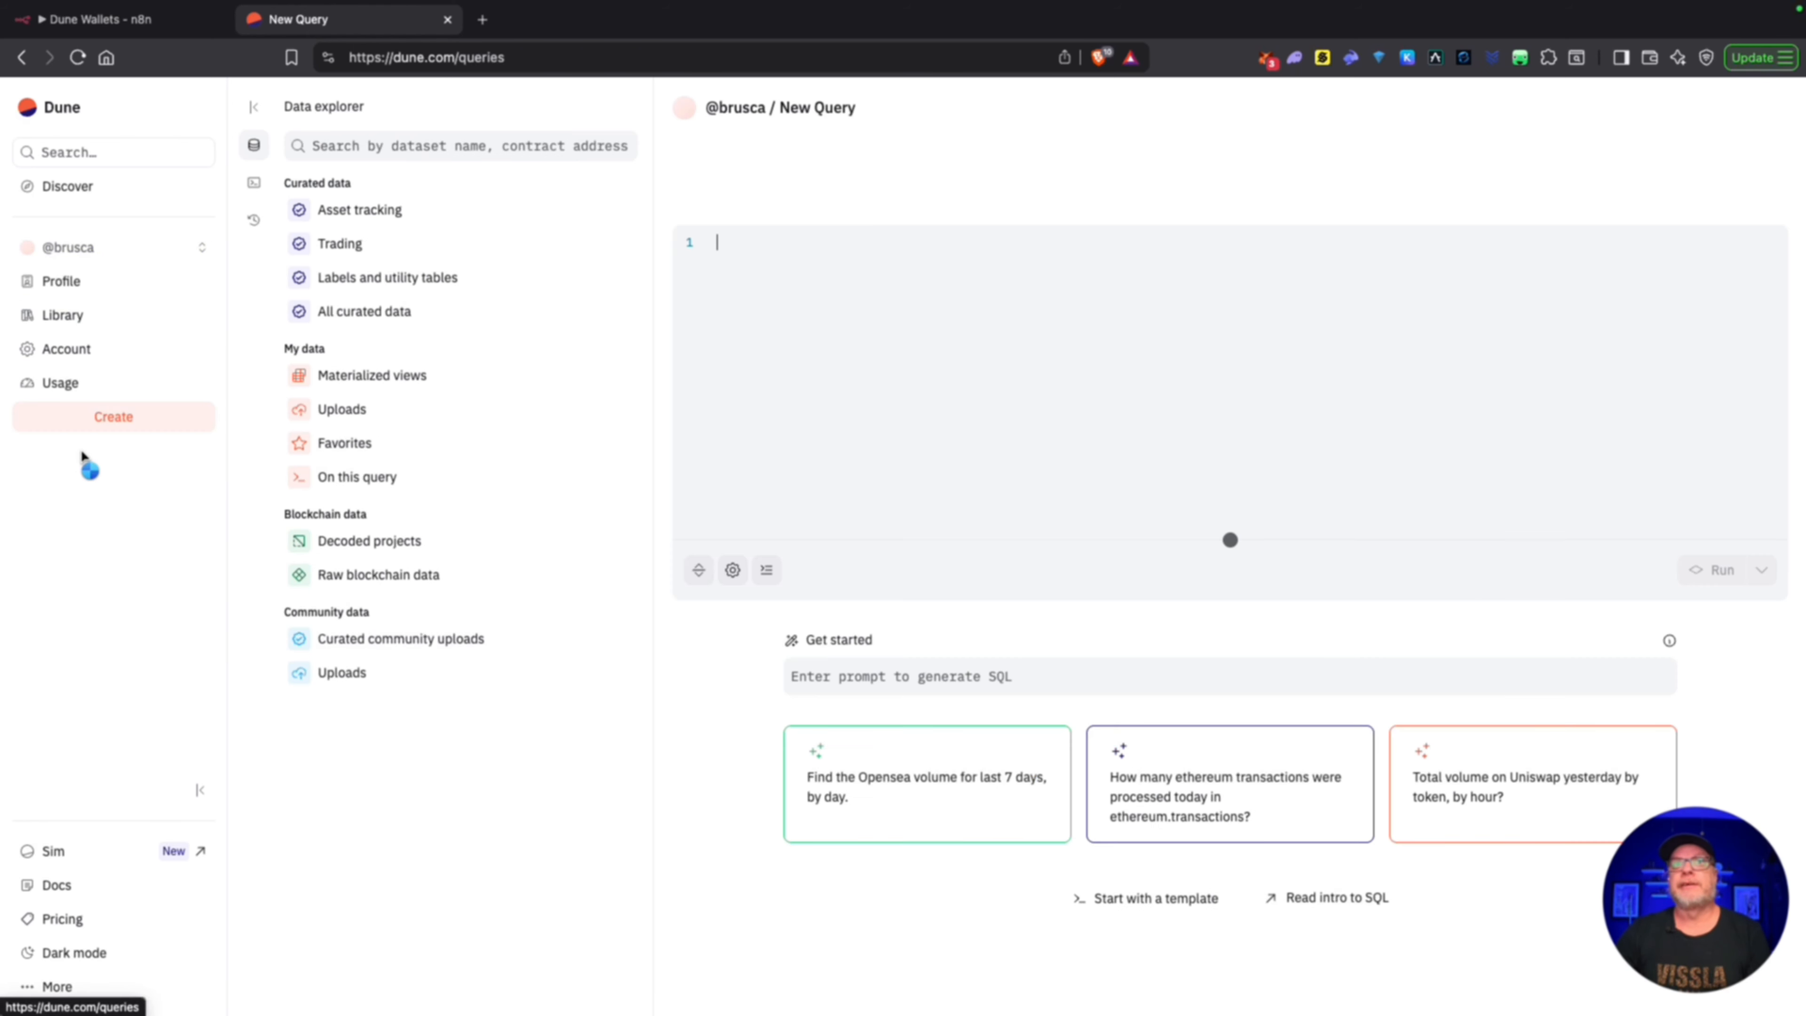
{"action": "left_click", "coordinate": [806, 430]}
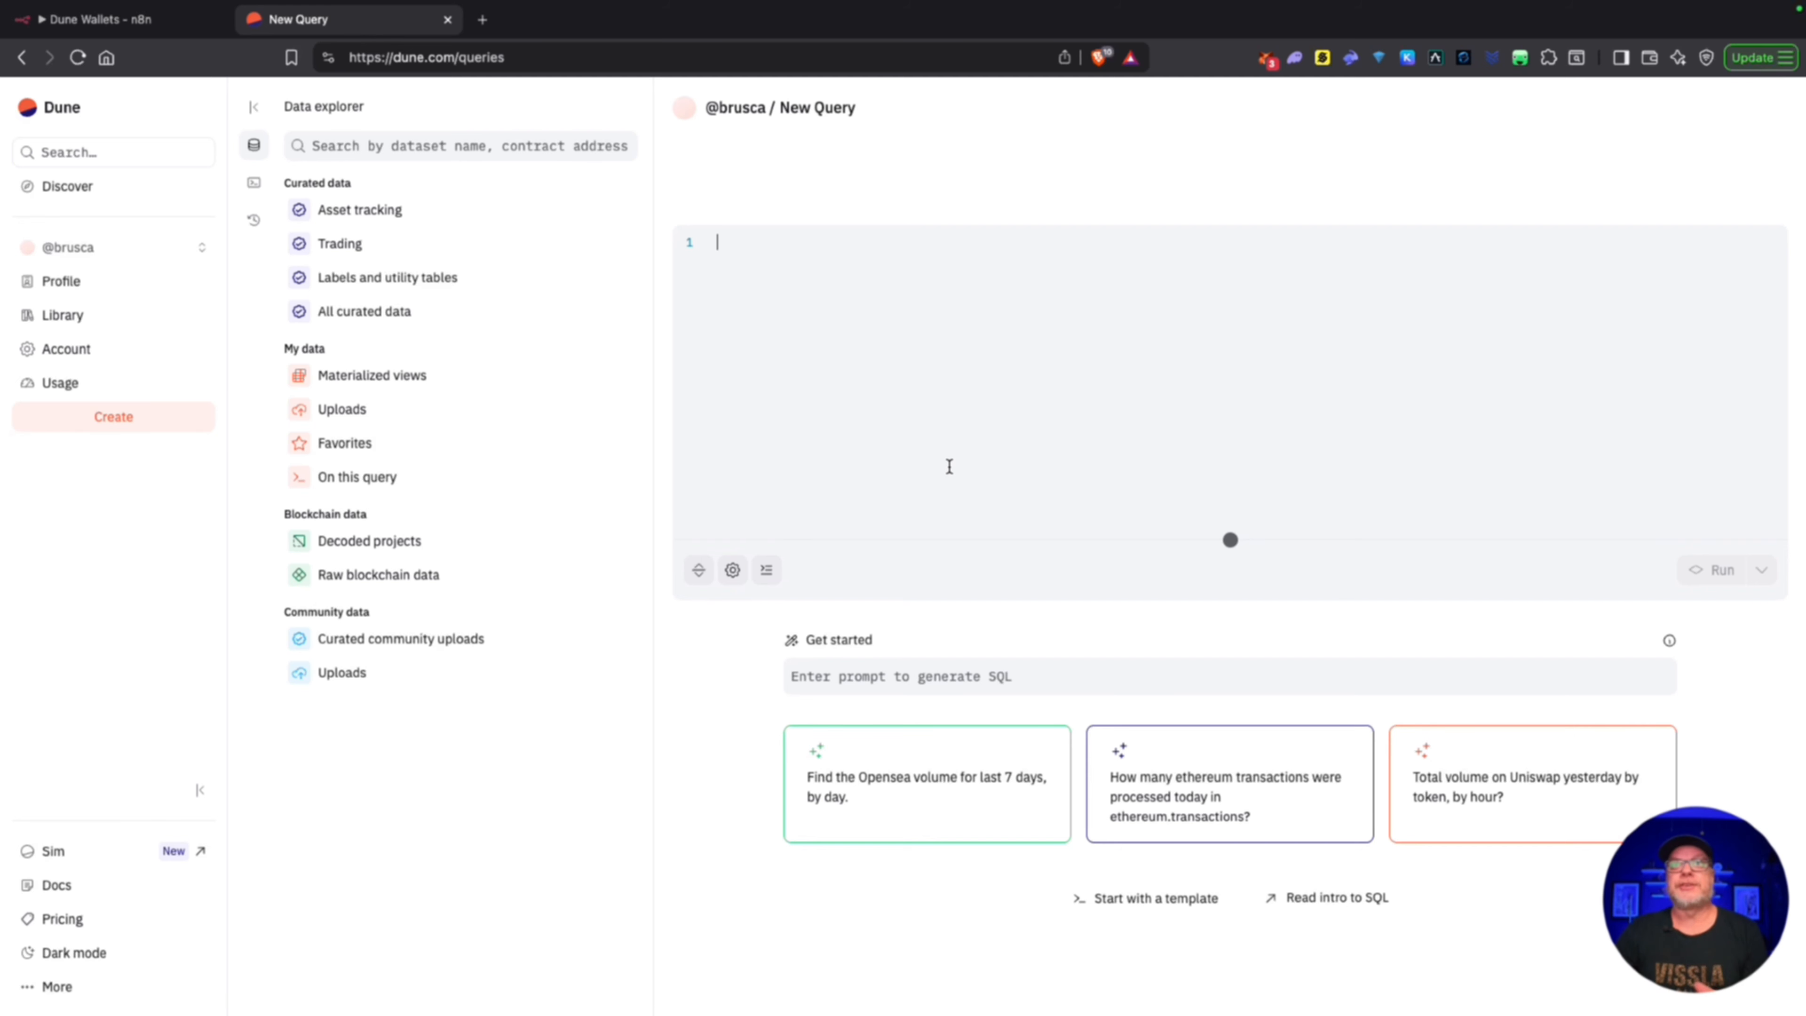
Step: Check the API requirements in the n8n workflow notes, then view the API keys in the Dune account settings
{"action": "left_click", "coordinate": [100, 19]}
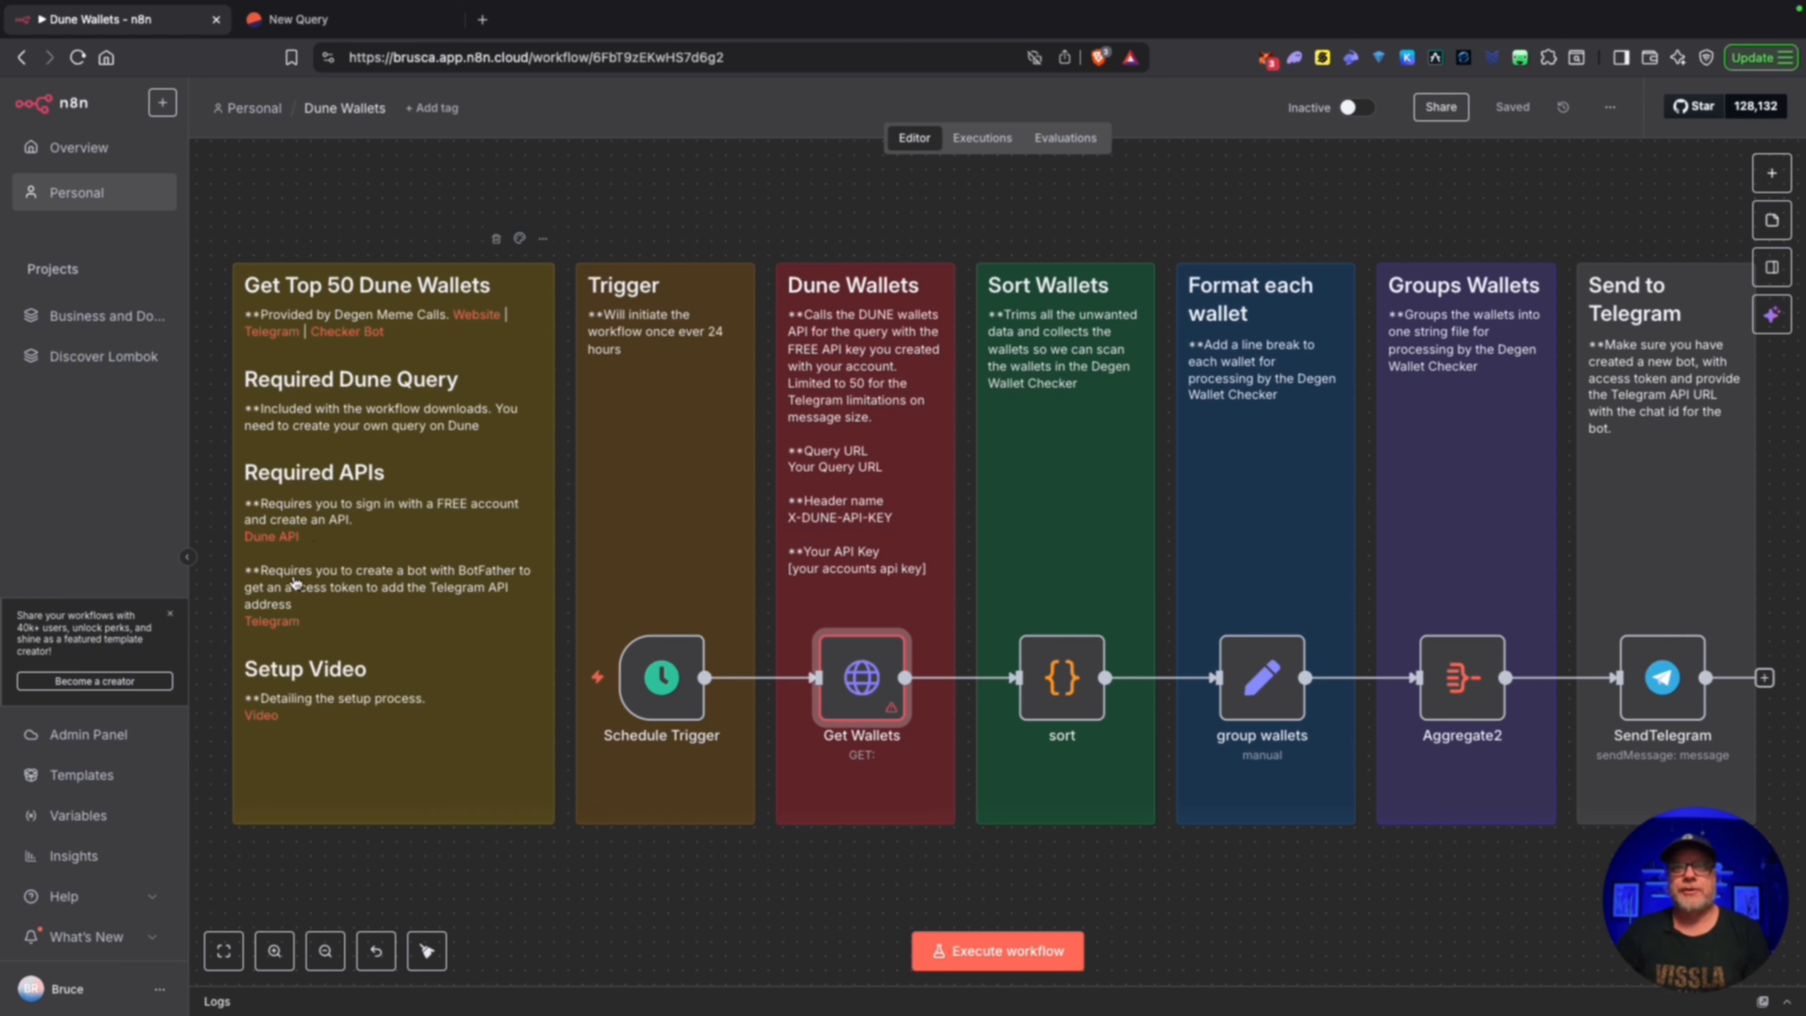
{"action": "left_click", "coordinate": [302, 21]}
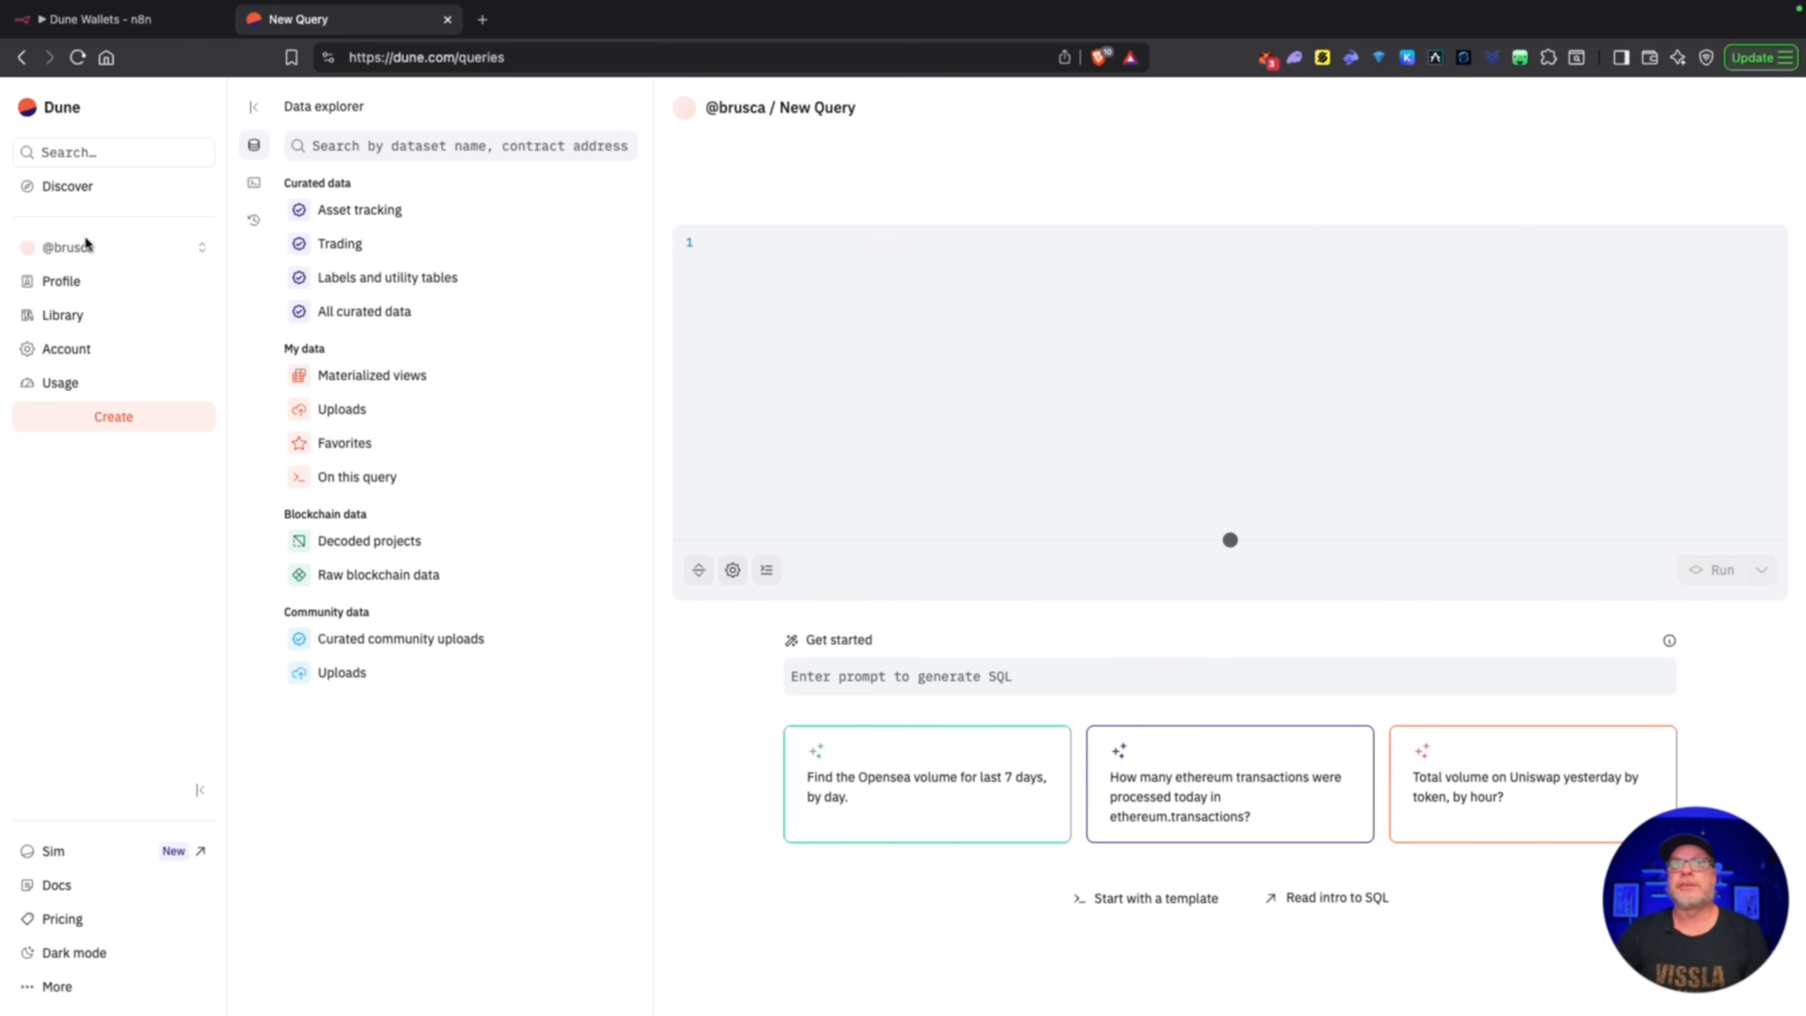
{"action": "left_click", "coordinate": [69, 361]}
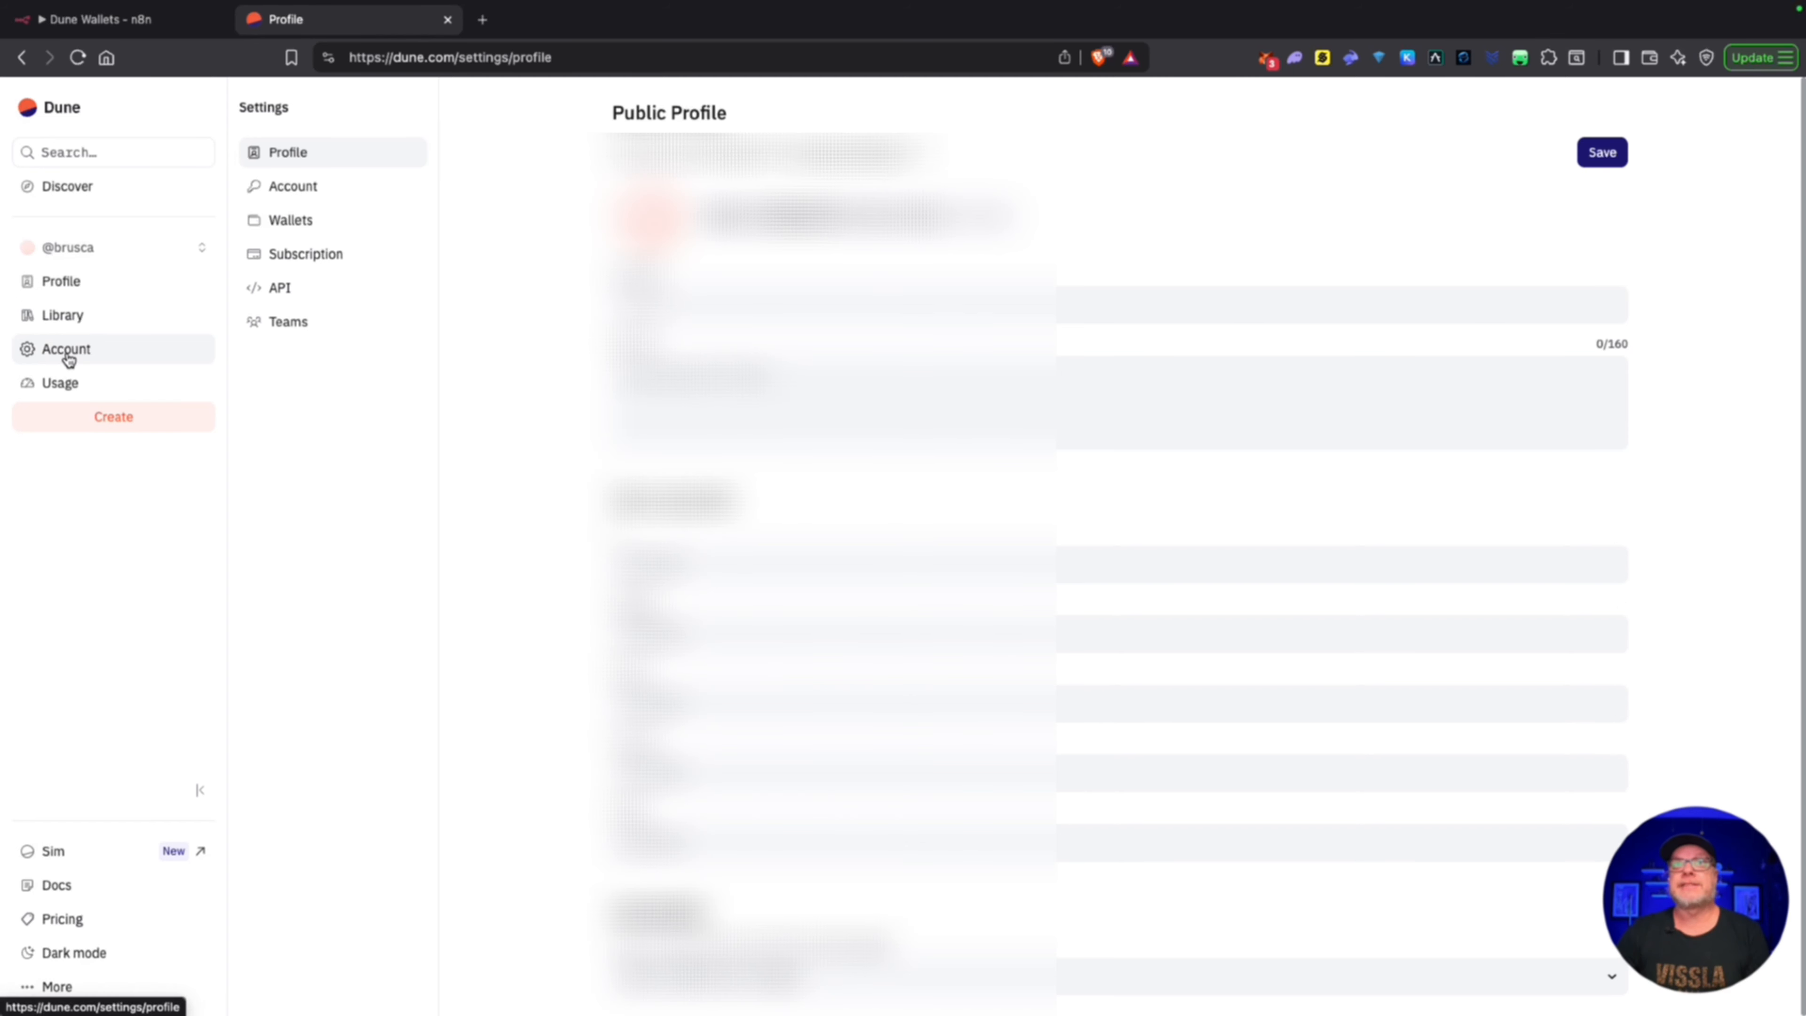
{"action": "left_click", "coordinate": [266, 293]}
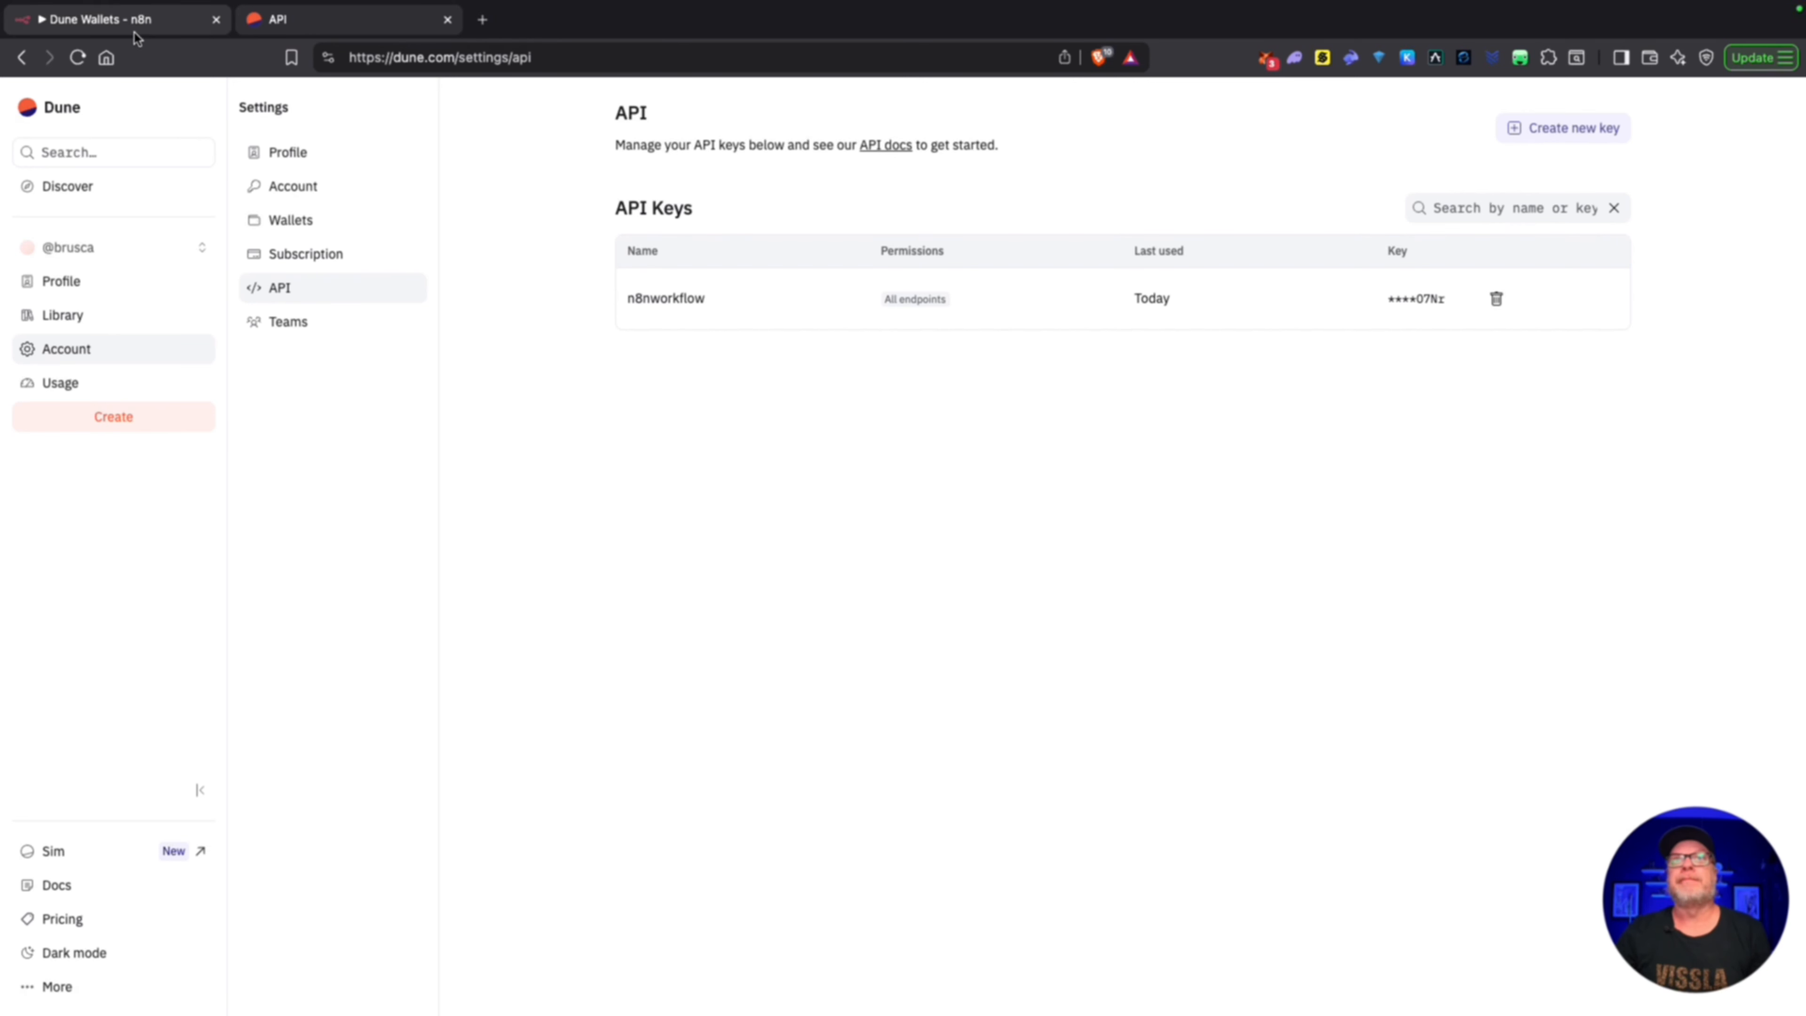
Step: Switch to the n8n workflow and review the Schedule Trigger node's trigger rules
{"action": "left_click", "coordinate": [99, 19]}
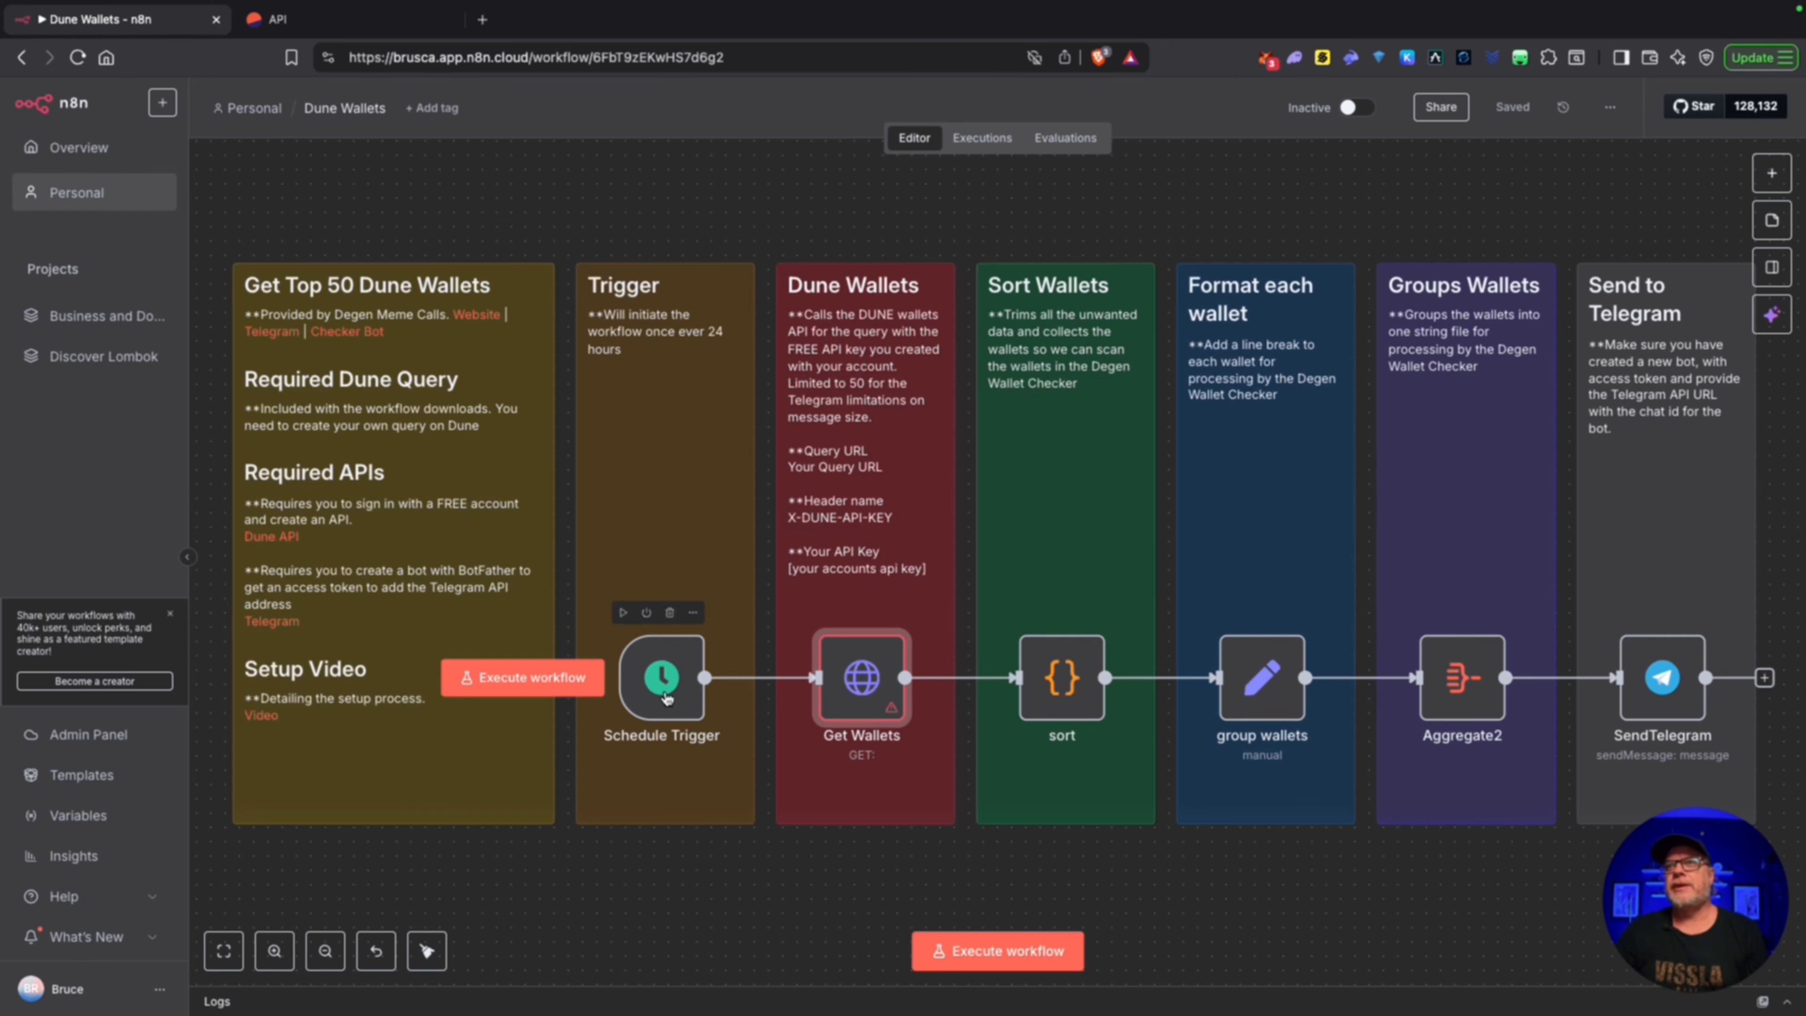
{"action": "double_click", "coordinate": [666, 695]}
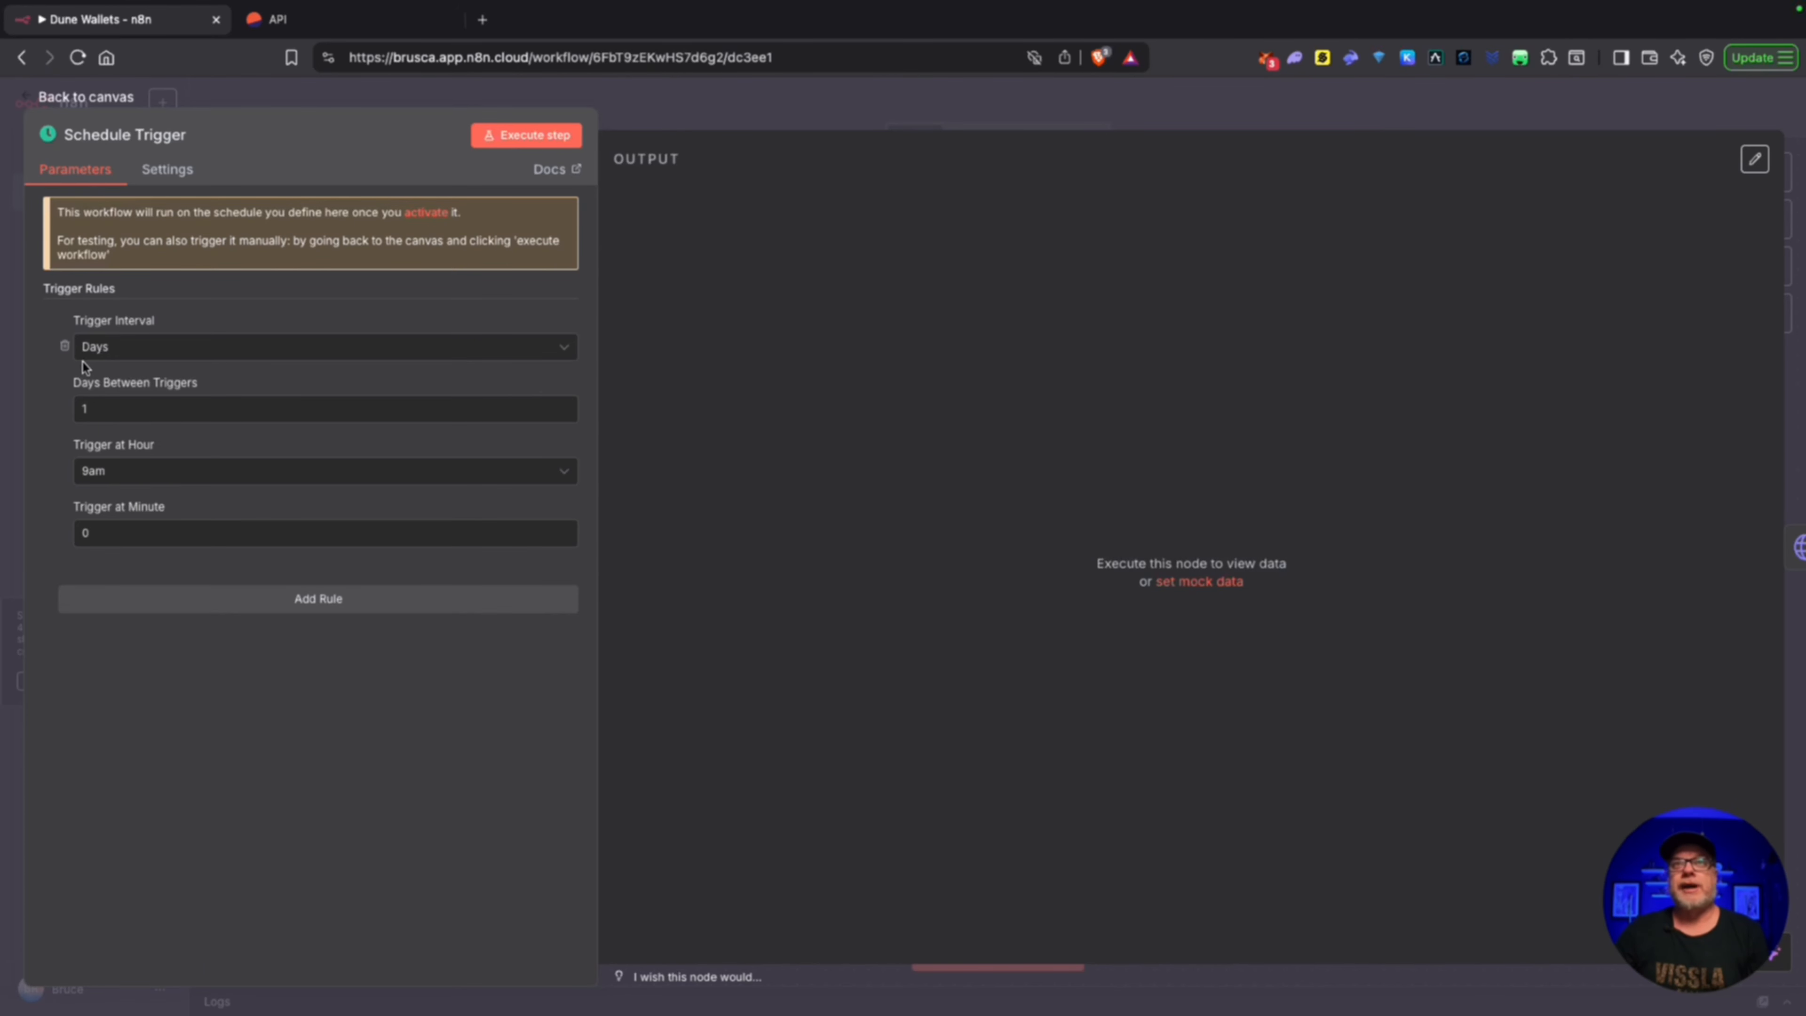
{"action": "left_click", "coordinate": [681, 111]}
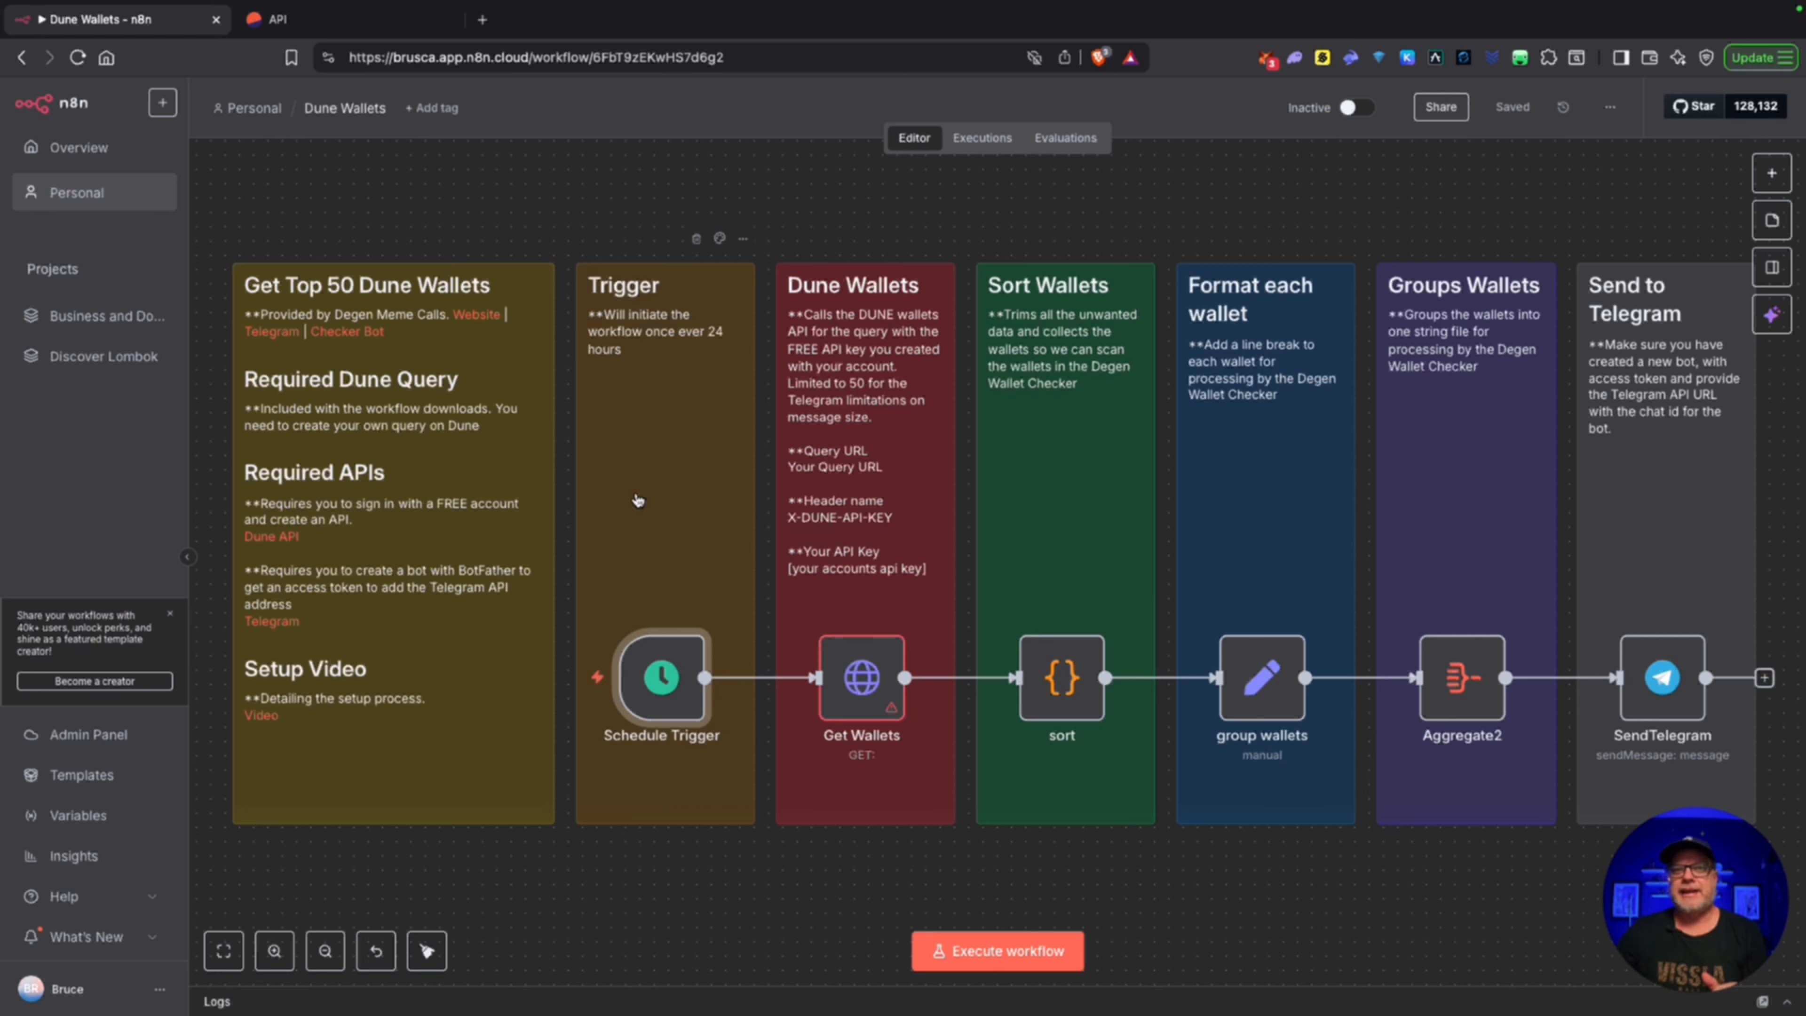
{"action": "mouse_move", "coordinate": [657, 686]}
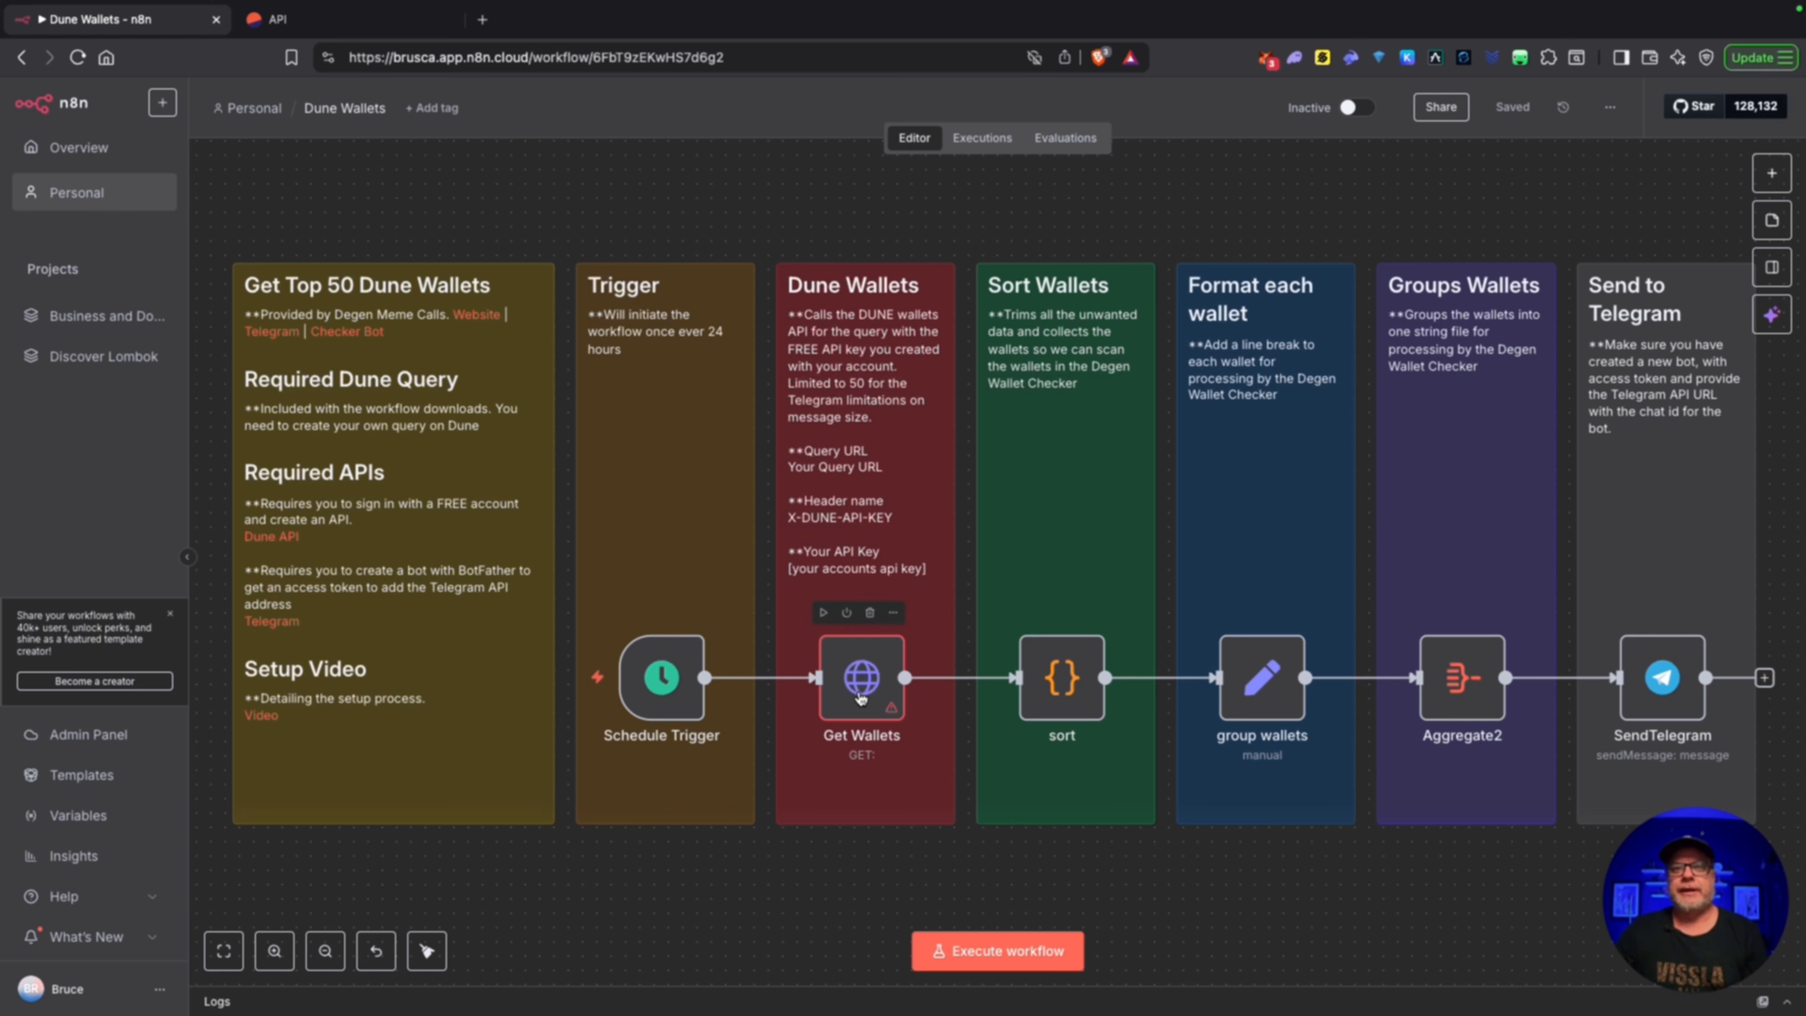
Step: Switch to Dune, open the saved Wallet Hunt query from the library's queries, and look through its results
{"action": "left_click", "coordinate": [312, 21]}
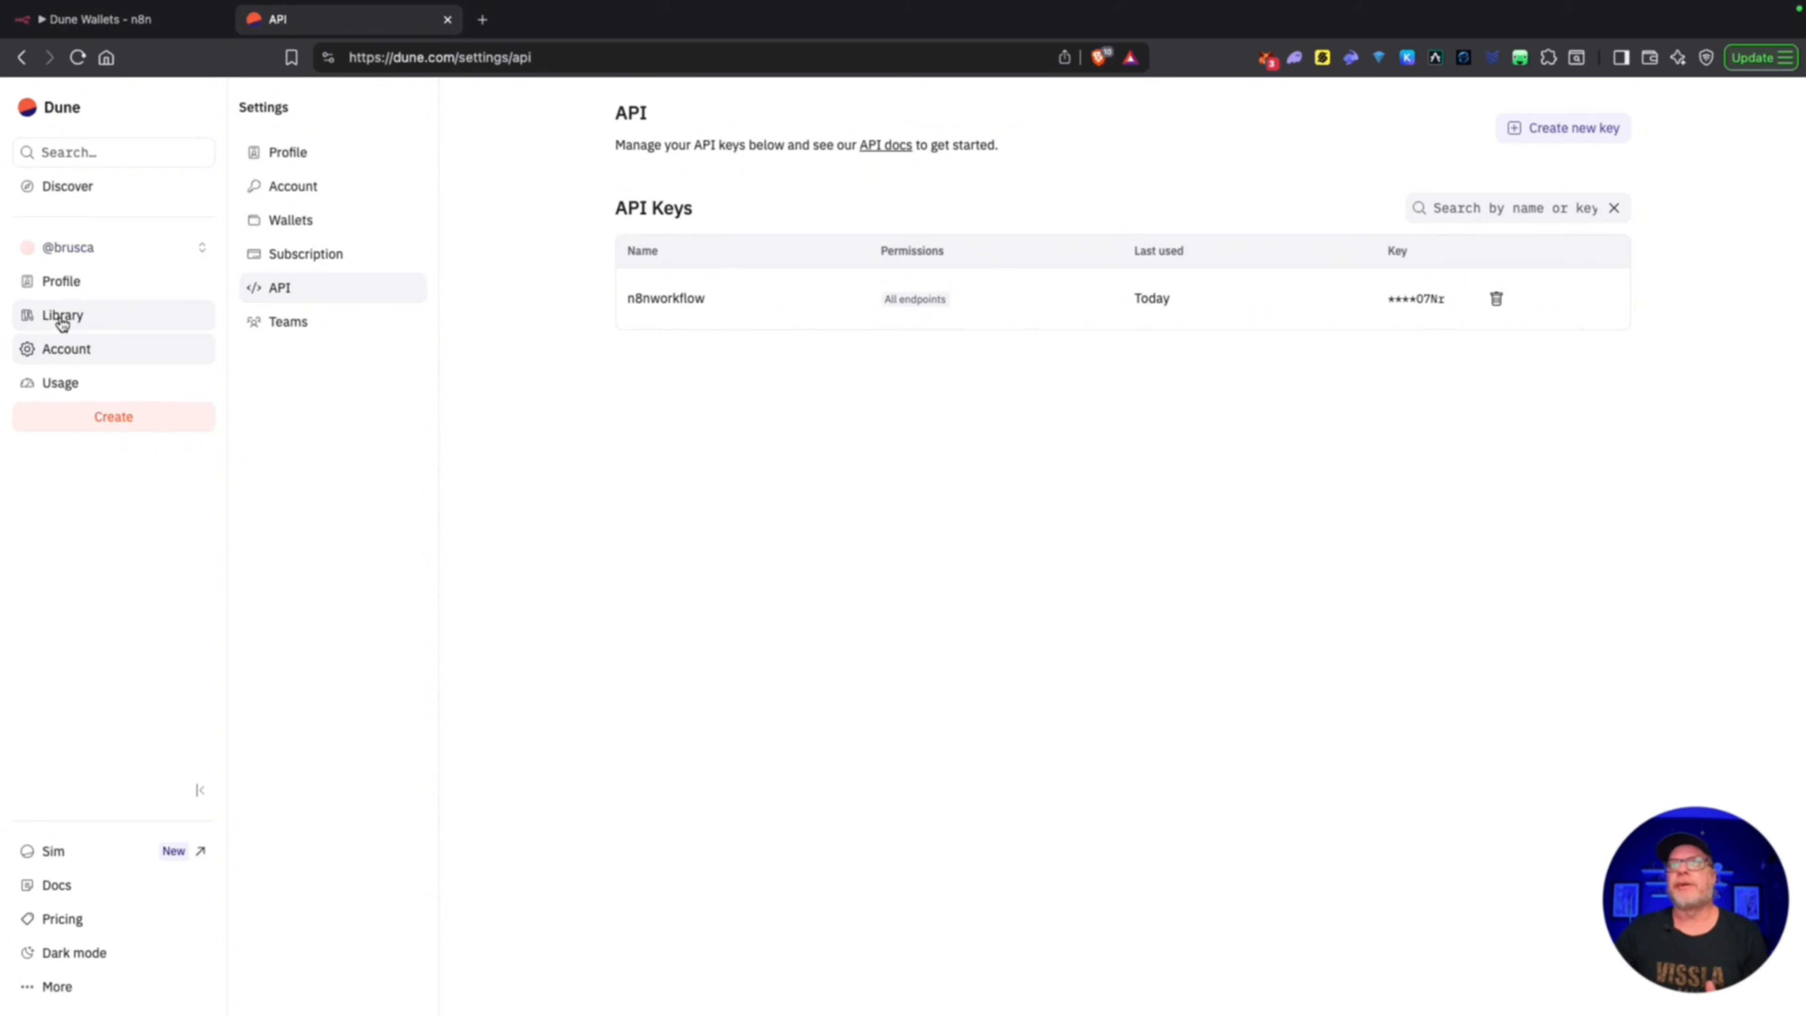
{"action": "left_click", "coordinate": [62, 315]}
{"action": "left_click", "coordinate": [288, 220]}
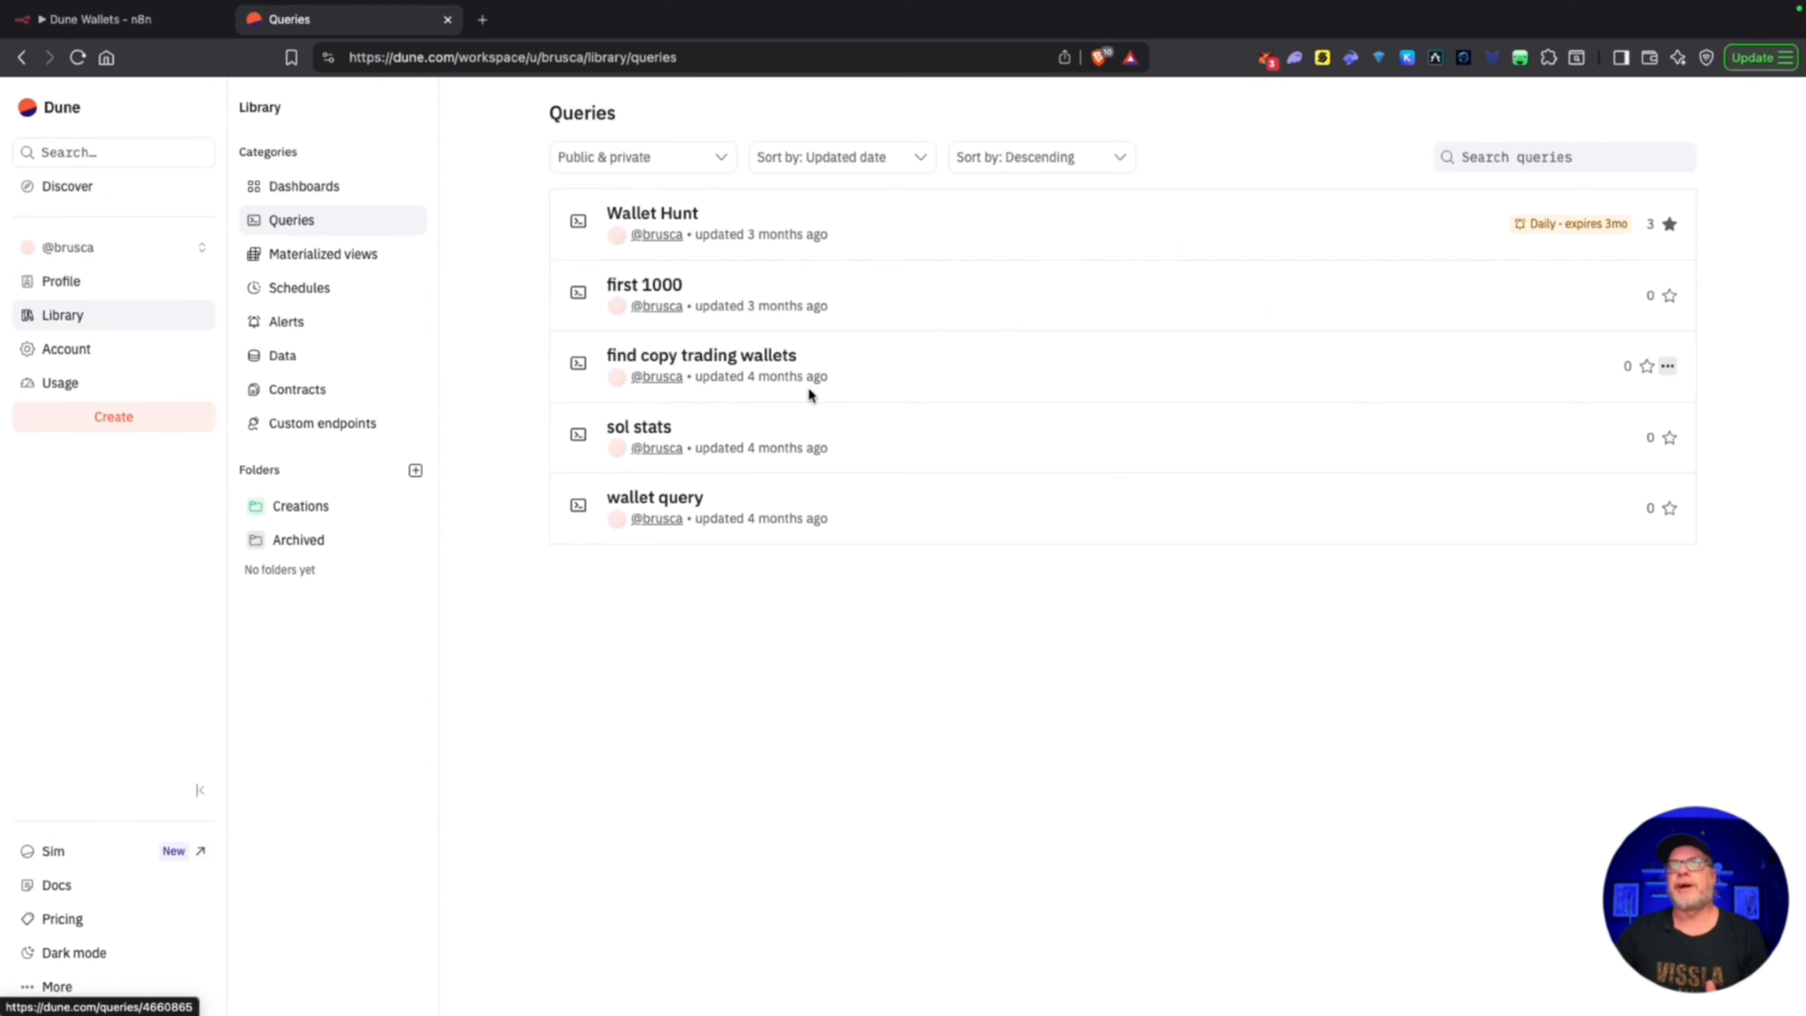
{"action": "left_click", "coordinate": [629, 214]}
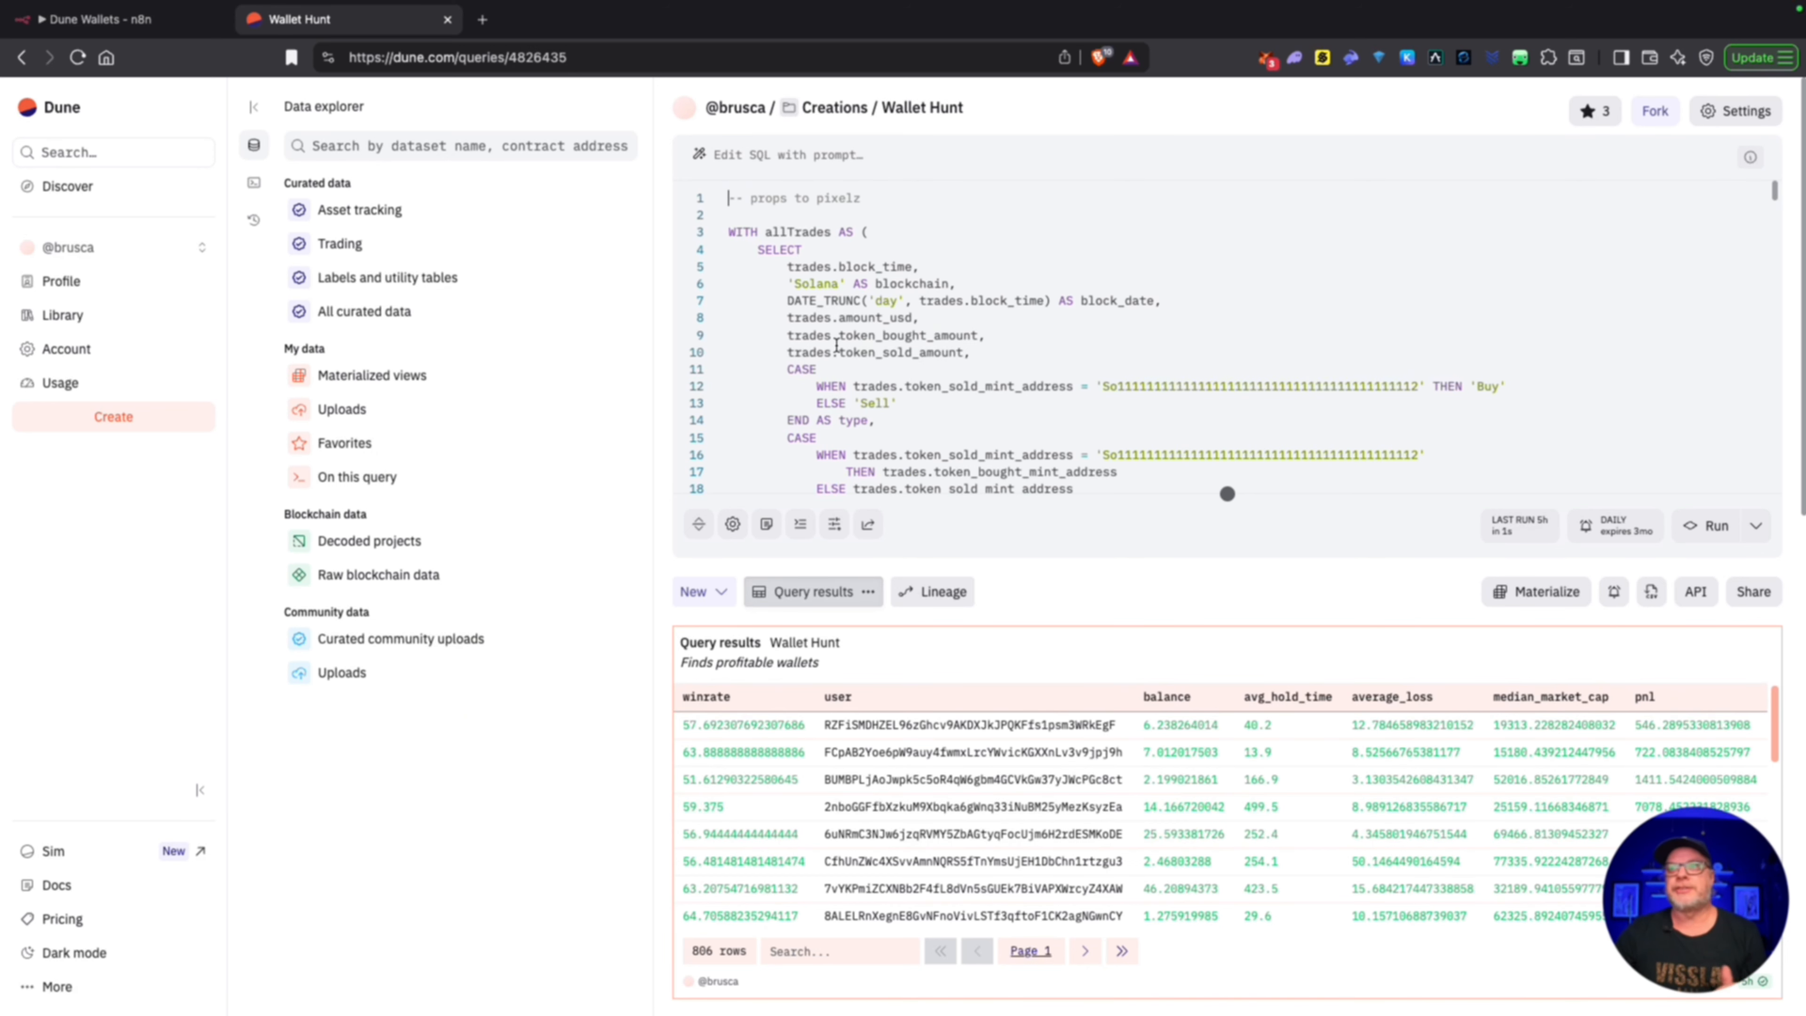
{"action": "scroll", "coordinate": [993, 841], "scroll_direction": "down", "scroll_amount": 5}
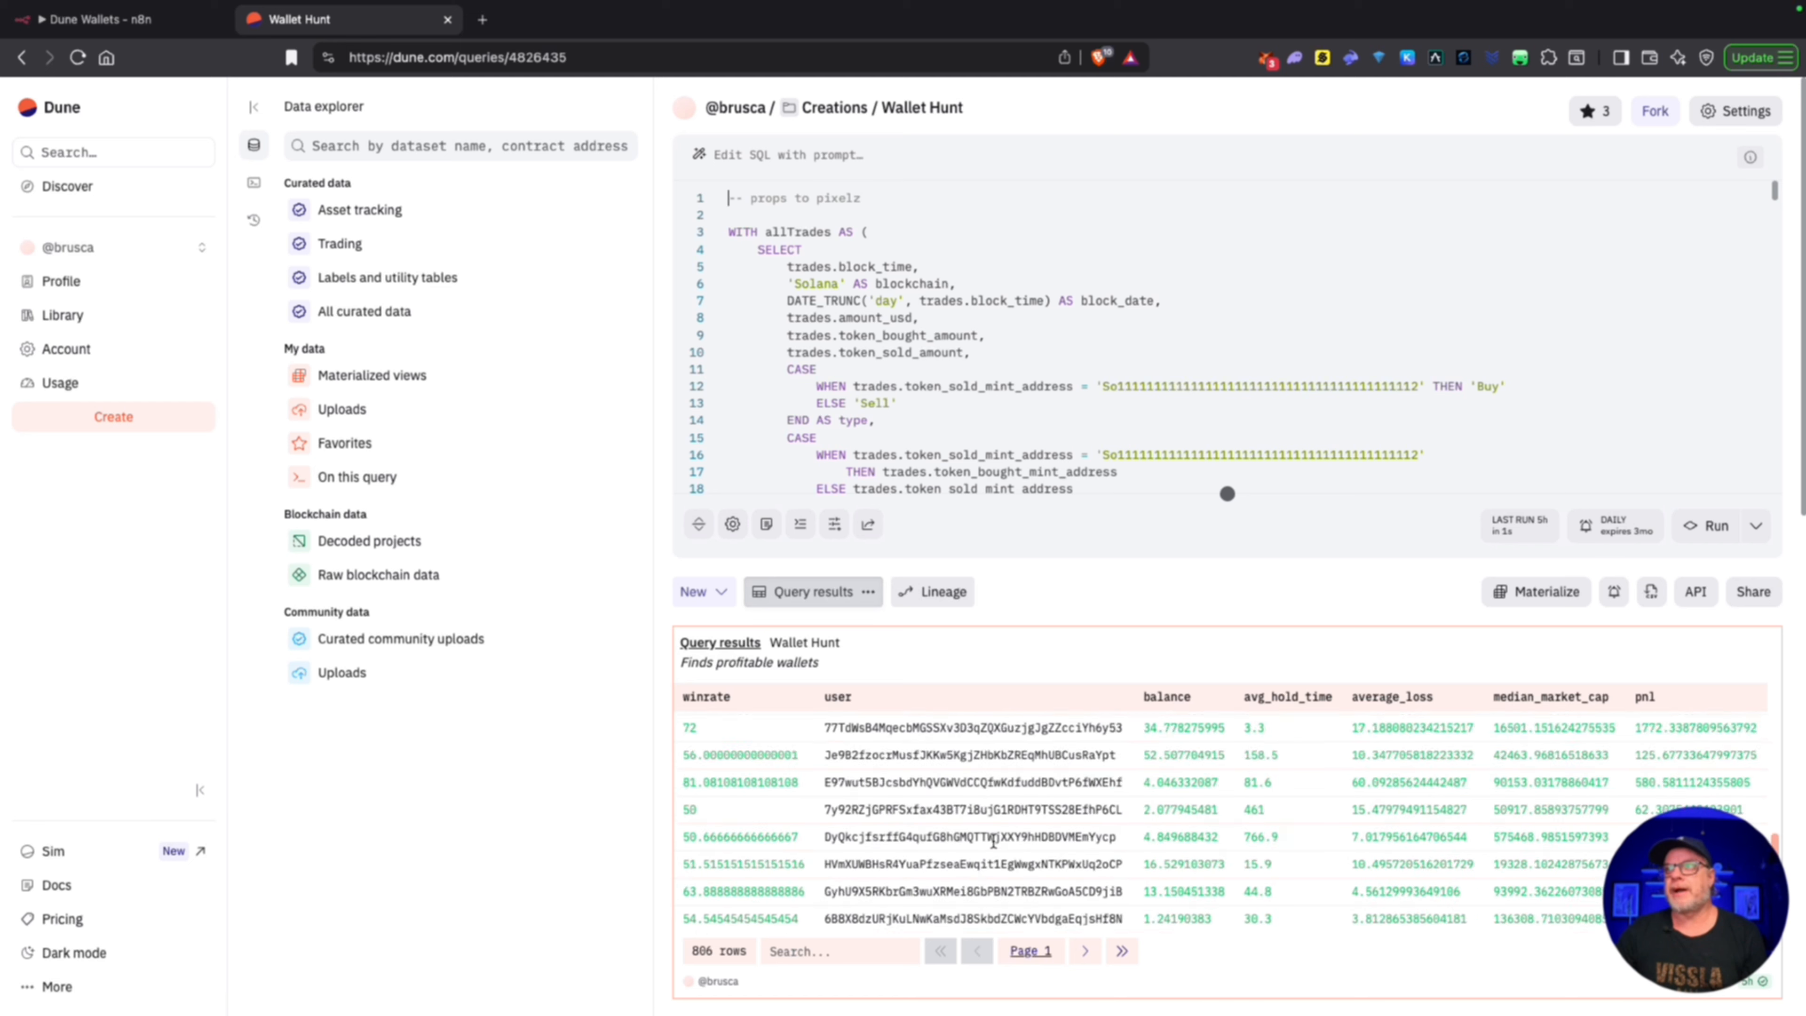
{"action": "scroll", "coordinate": [993, 841], "scroll_direction": "down", "scroll_amount": 5}
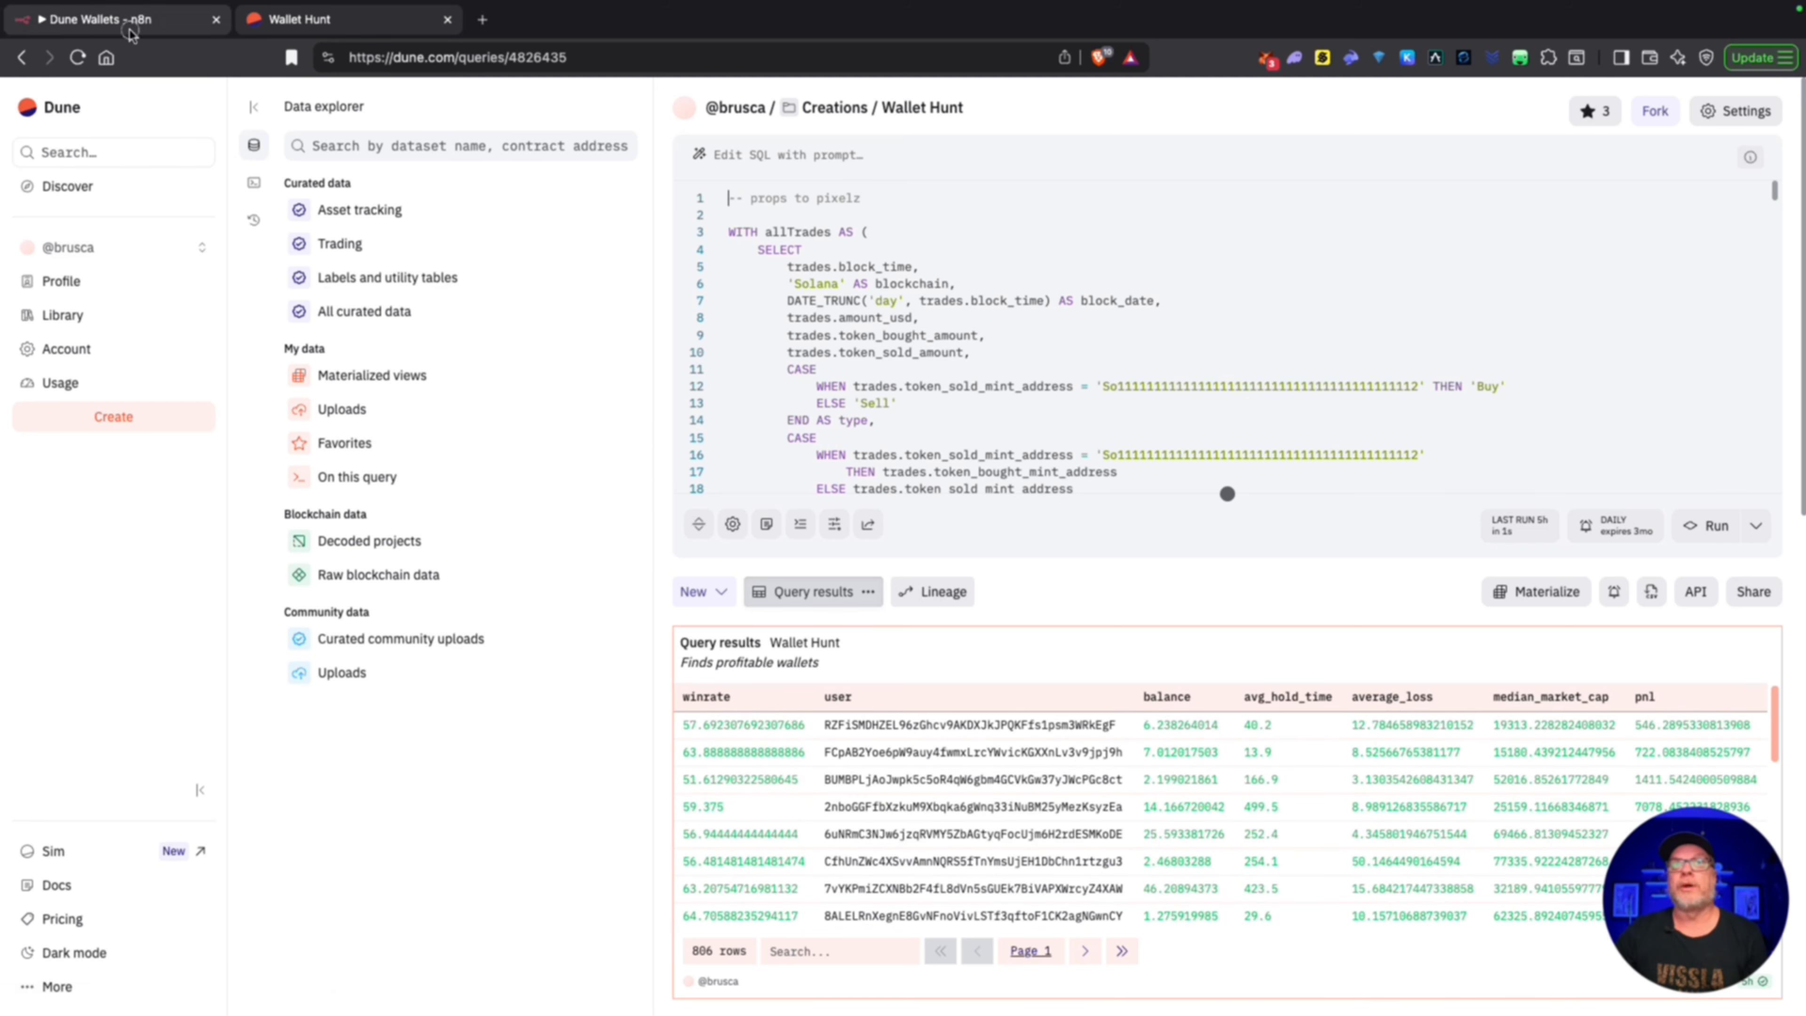
Step: Open the Get Wallets node in the n8n workflow and examine its header name and placeholder value
{"action": "left_click", "coordinate": [107, 20]}
{"action": "mouse_move", "coordinate": [873, 699]}
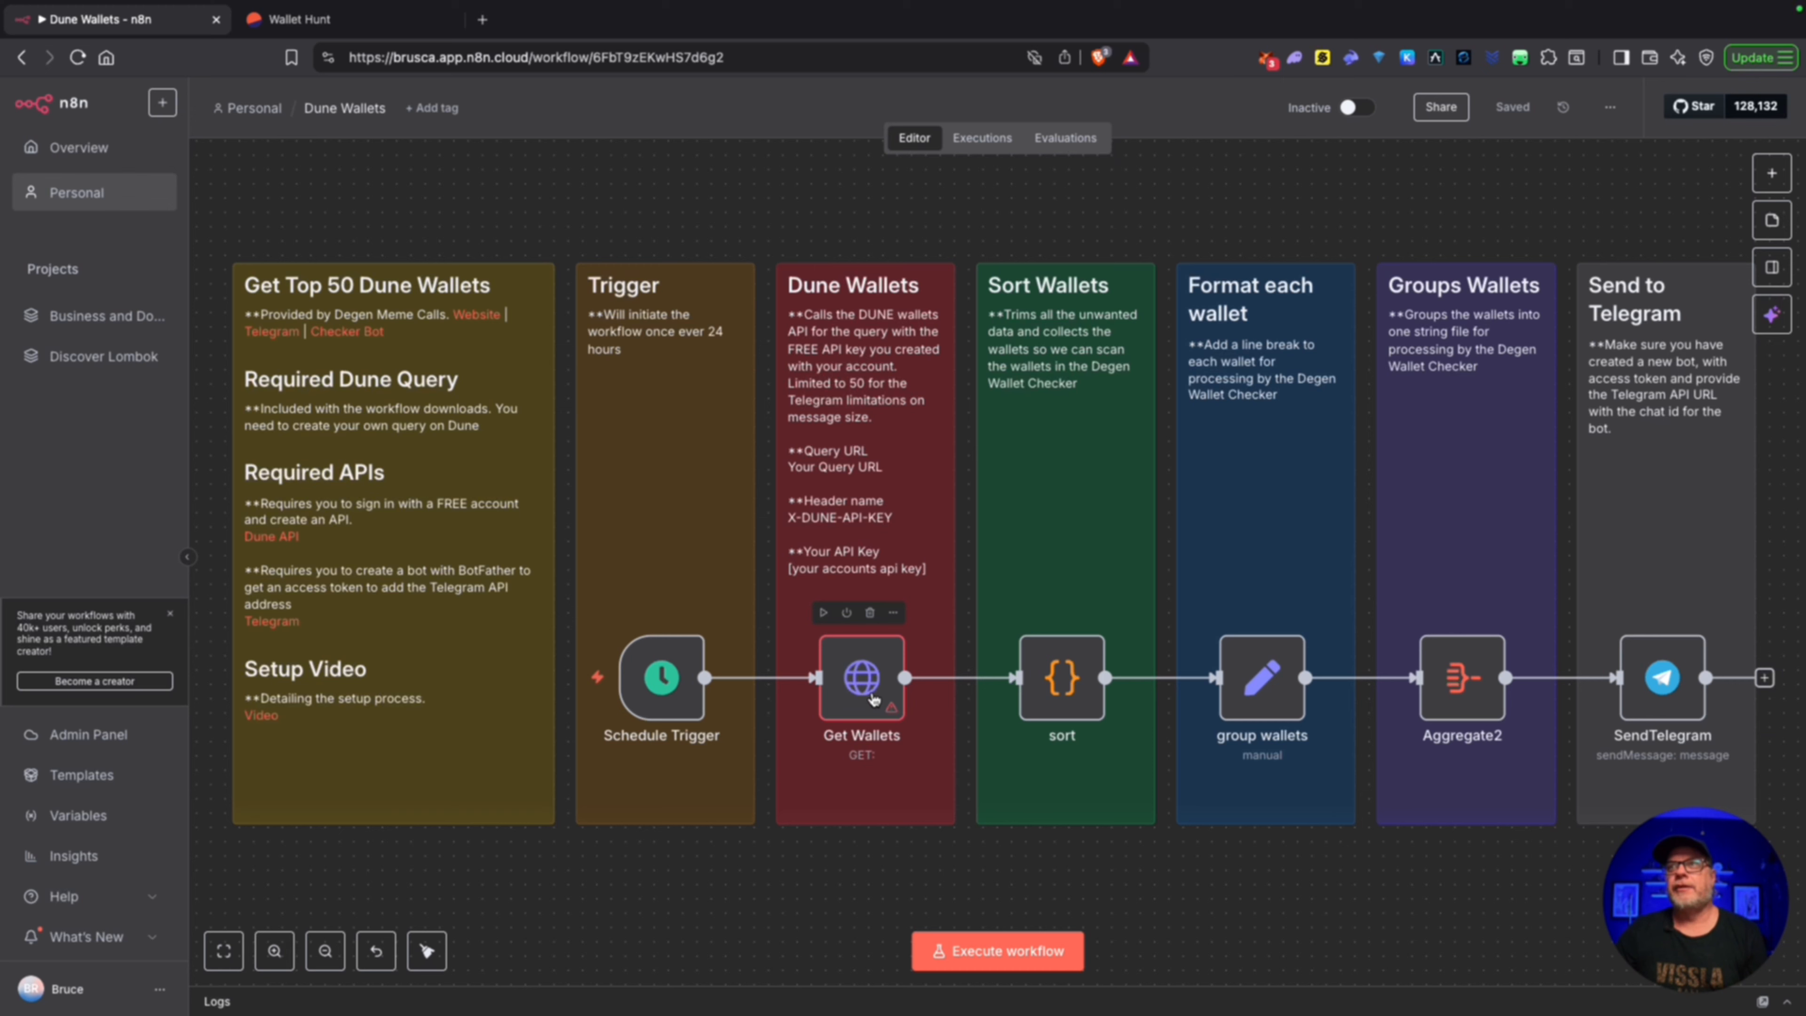
{"action": "double_click", "coordinate": [873, 699]}
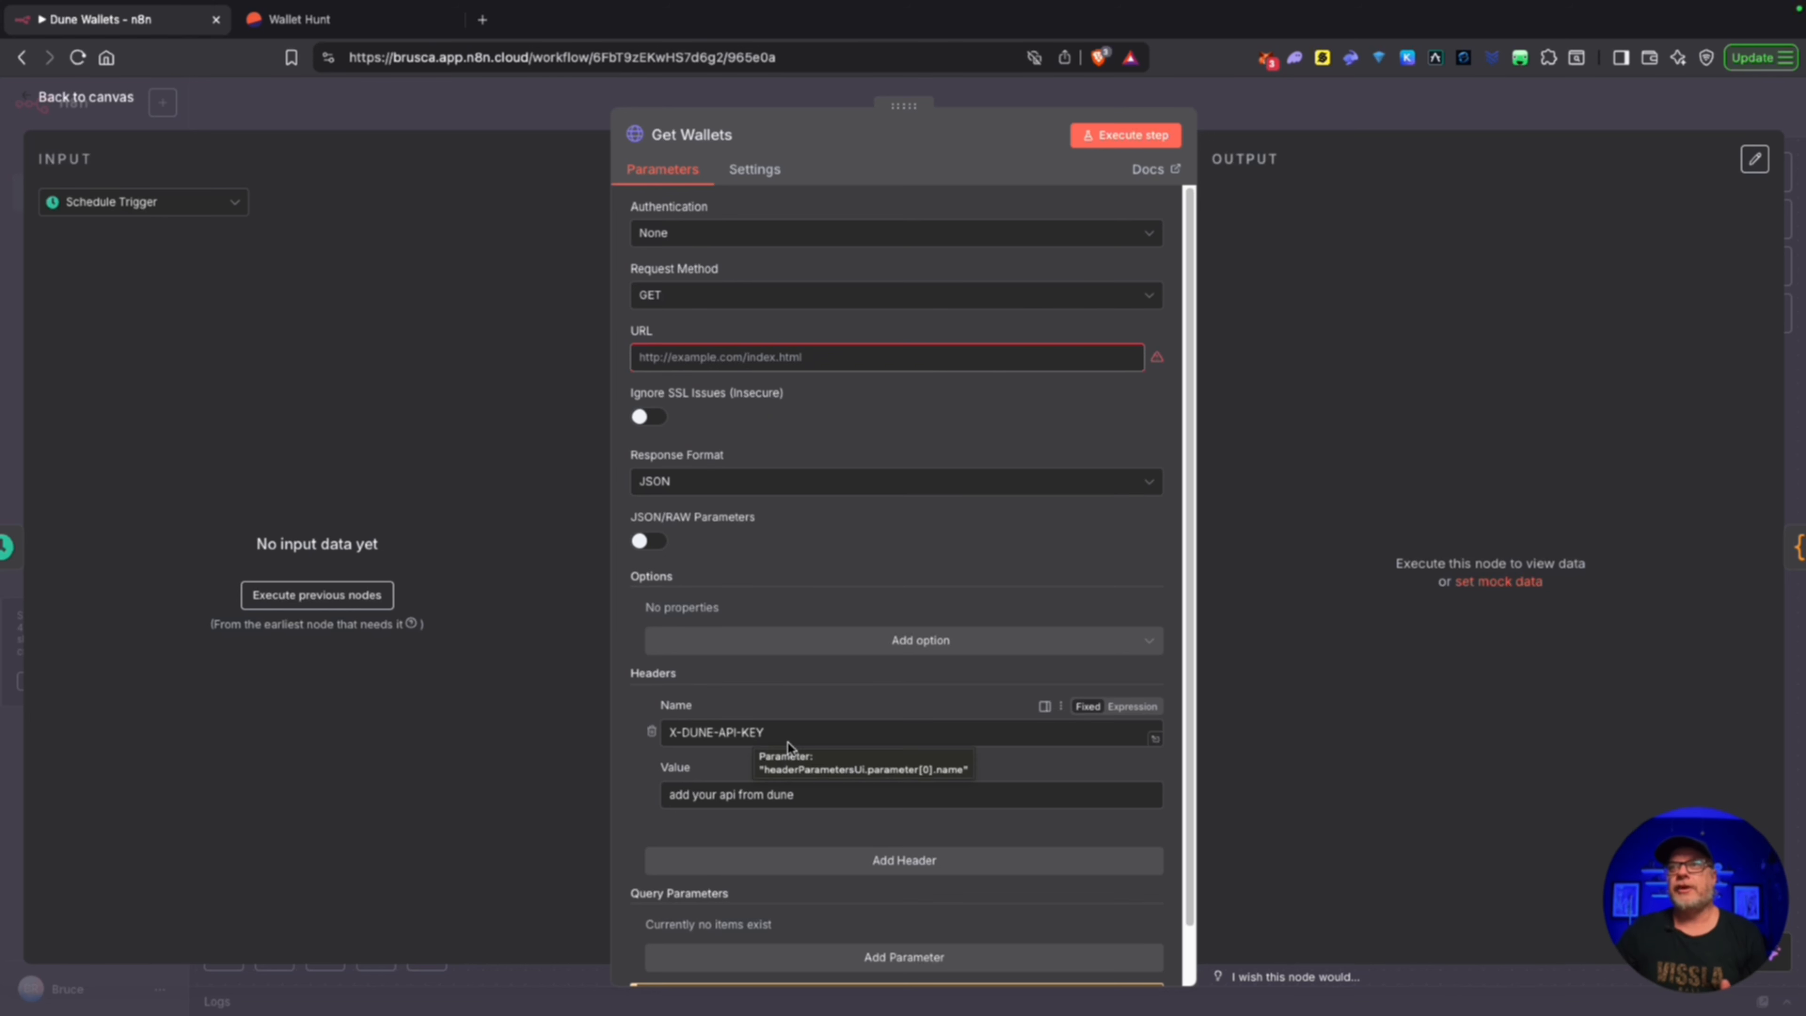
{"action": "left_click_drag", "start_coordinate": [798, 735], "coordinate": [661, 733]}
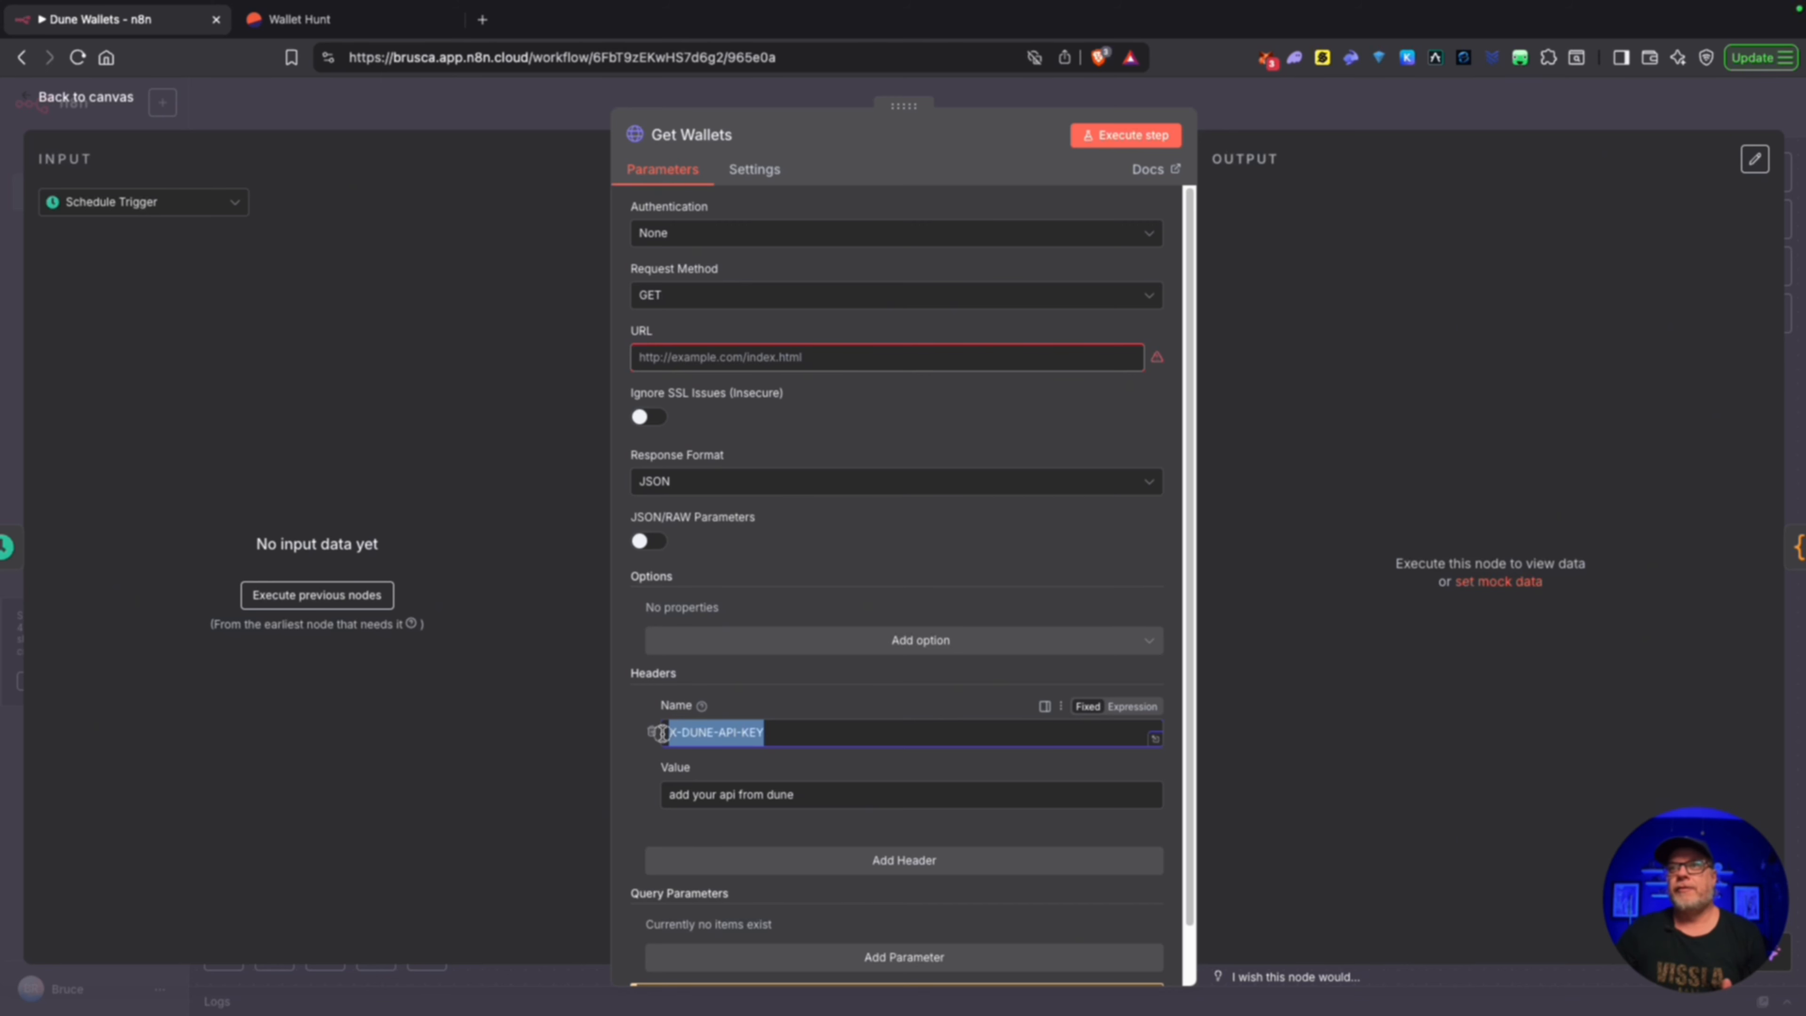
{"action": "left_click", "coordinate": [714, 735]}
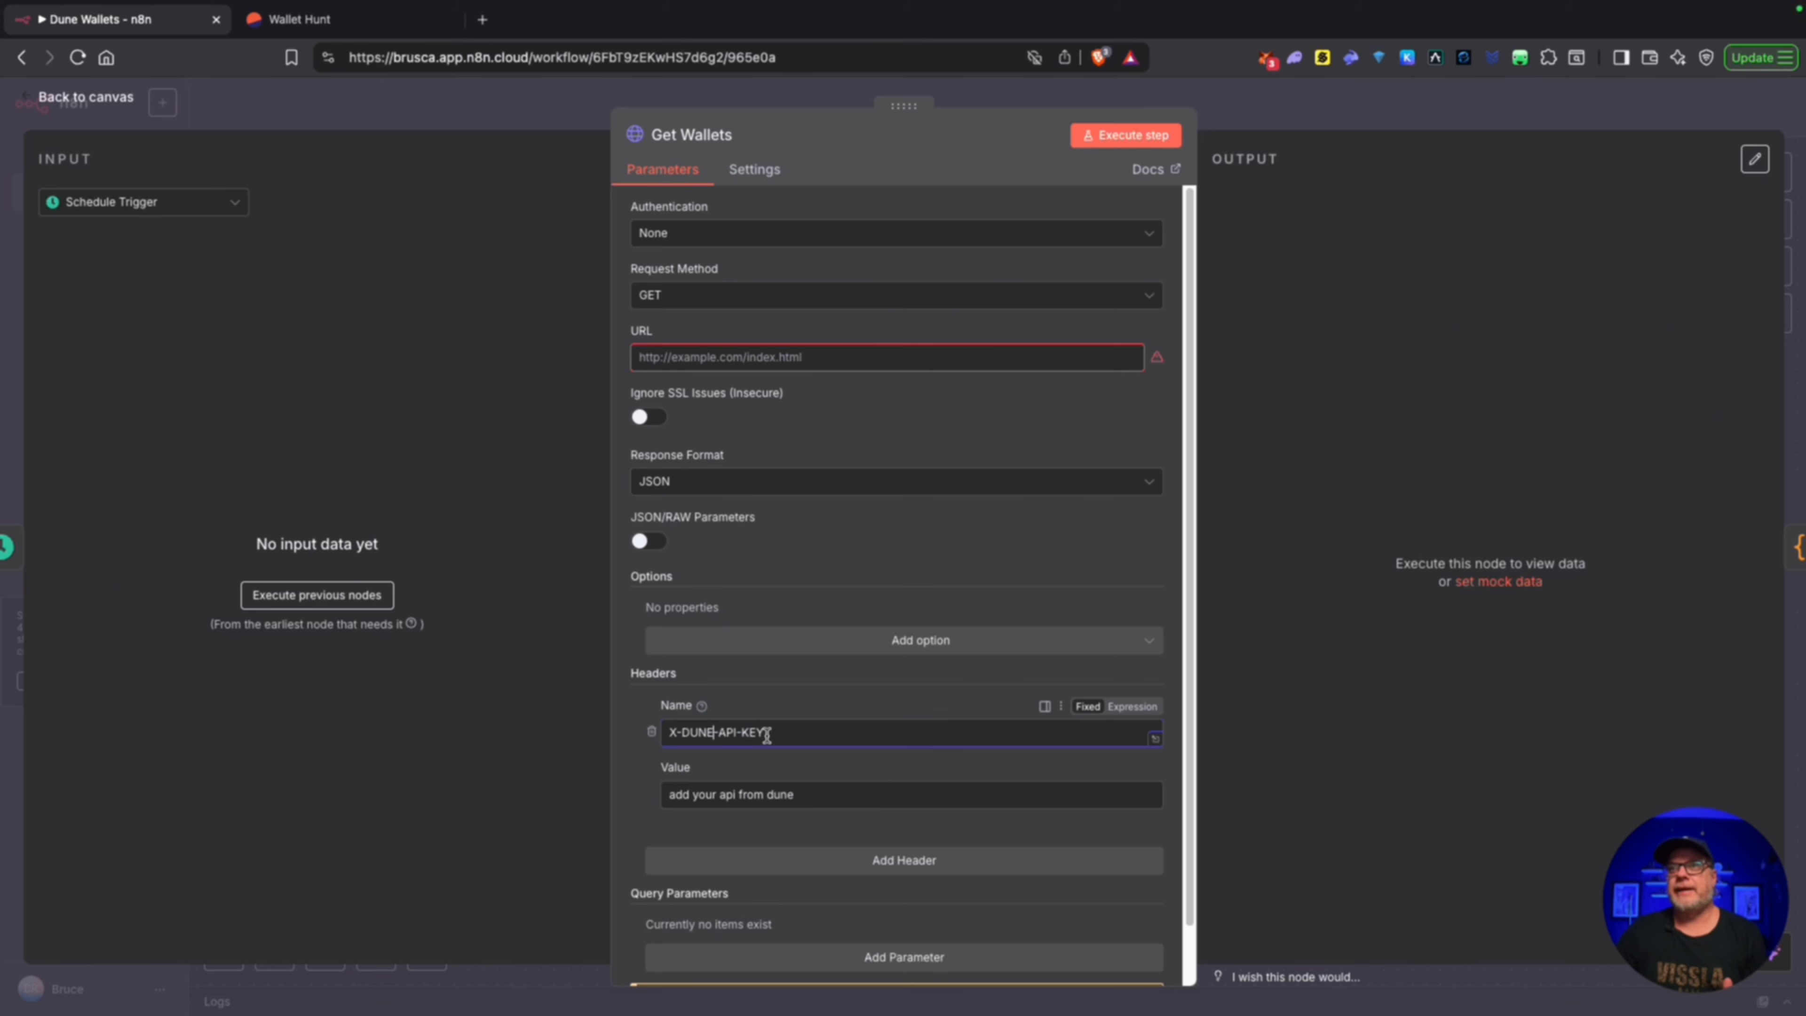
{"action": "left_click_drag", "start_coordinate": [767, 735], "coordinate": [642, 737]}
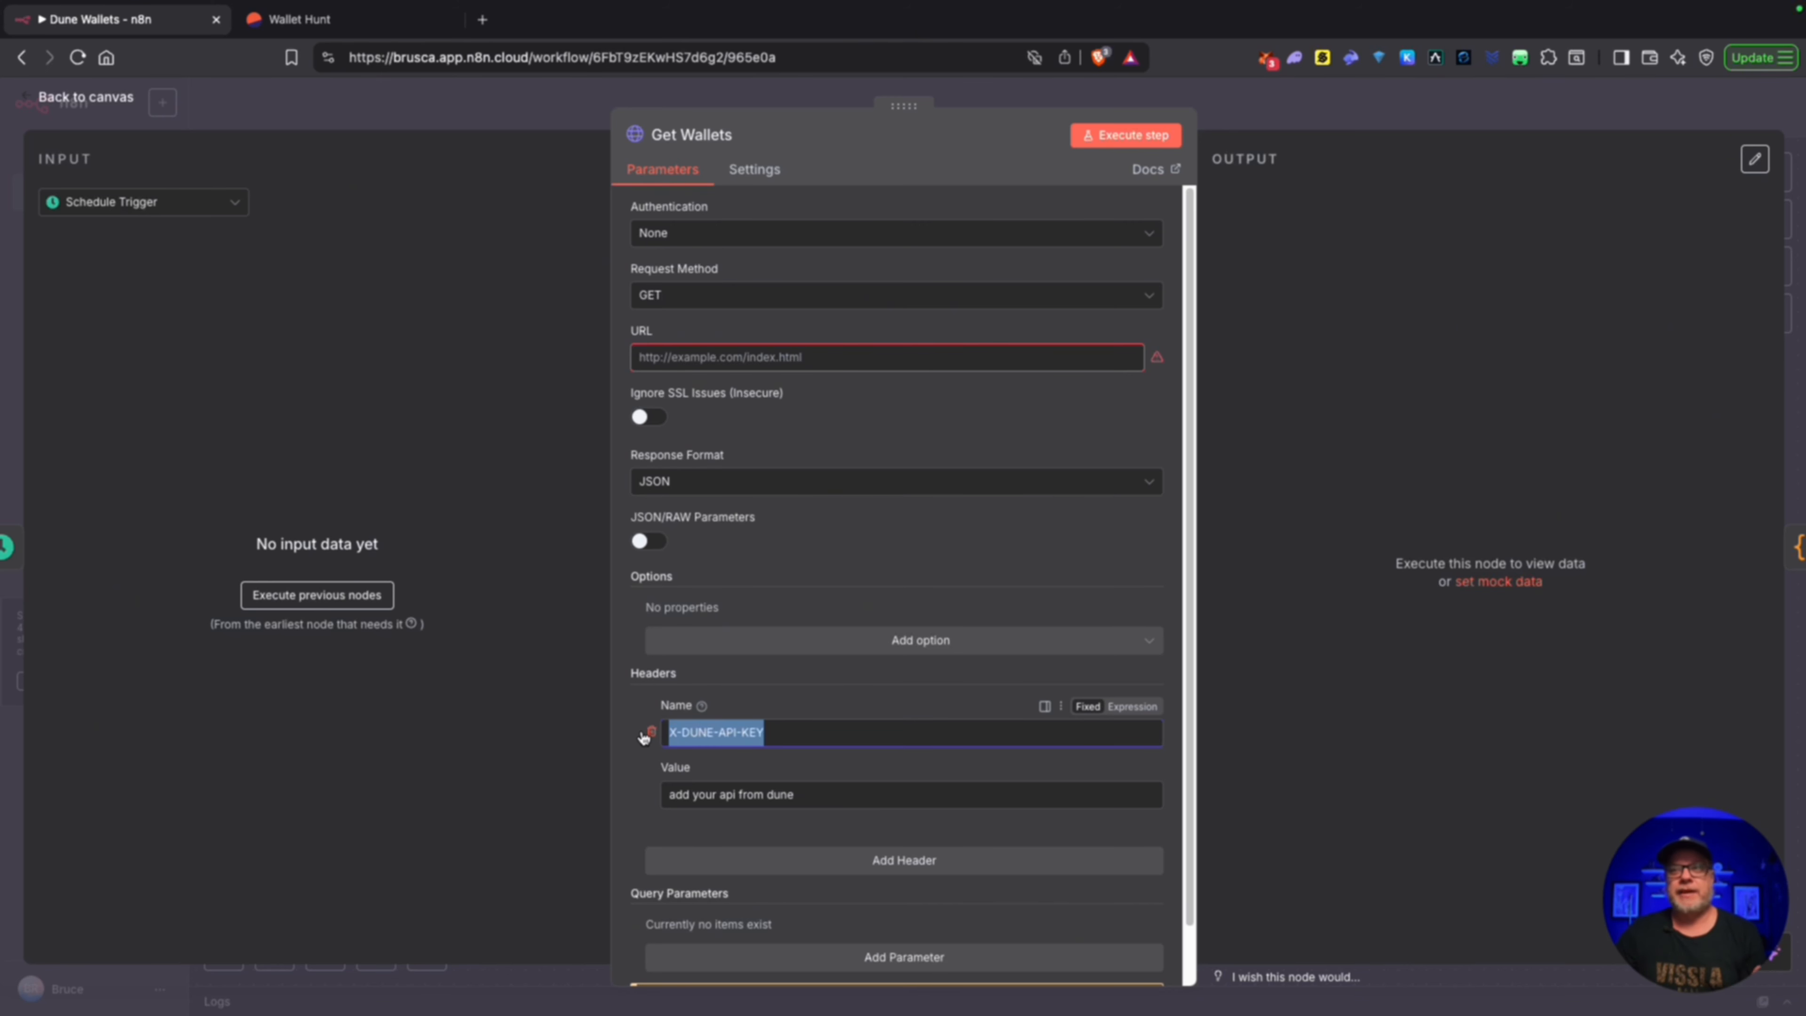
{"action": "left_click_drag", "start_coordinate": [781, 794], "coordinate": [667, 795]}
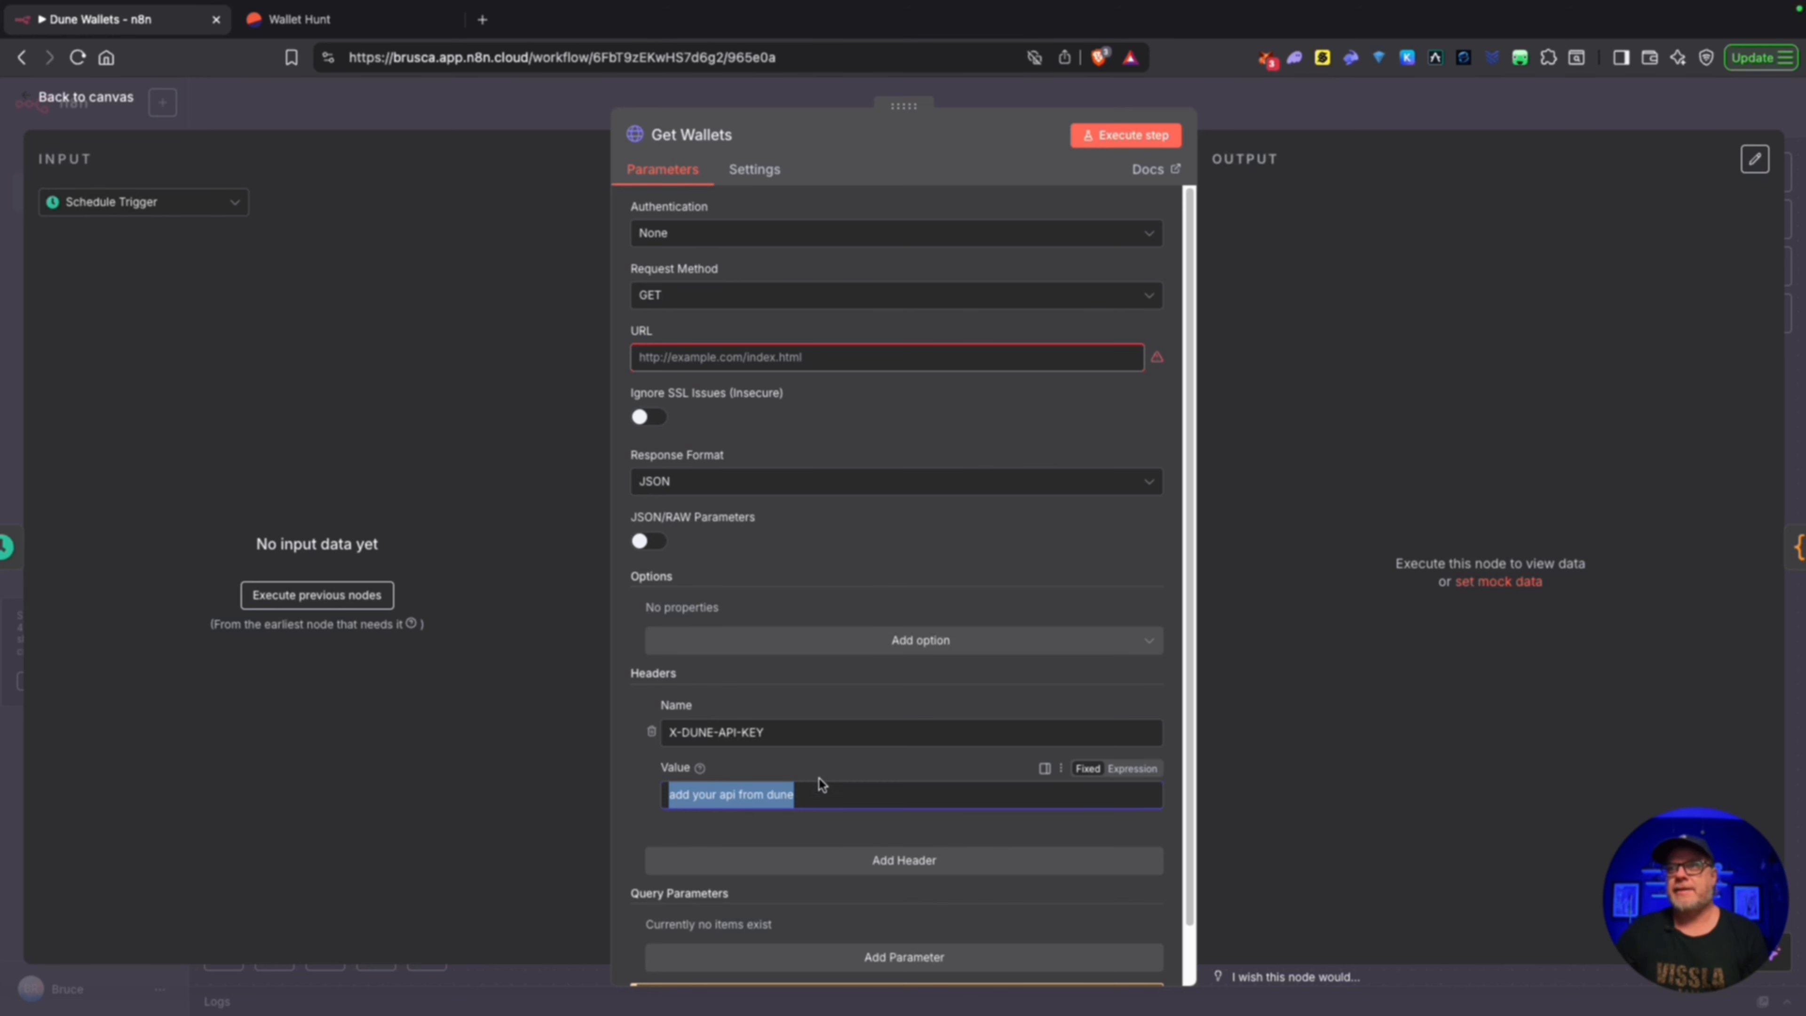
{"action": "left_click_drag", "start_coordinate": [842, 801], "coordinate": [645, 797]}
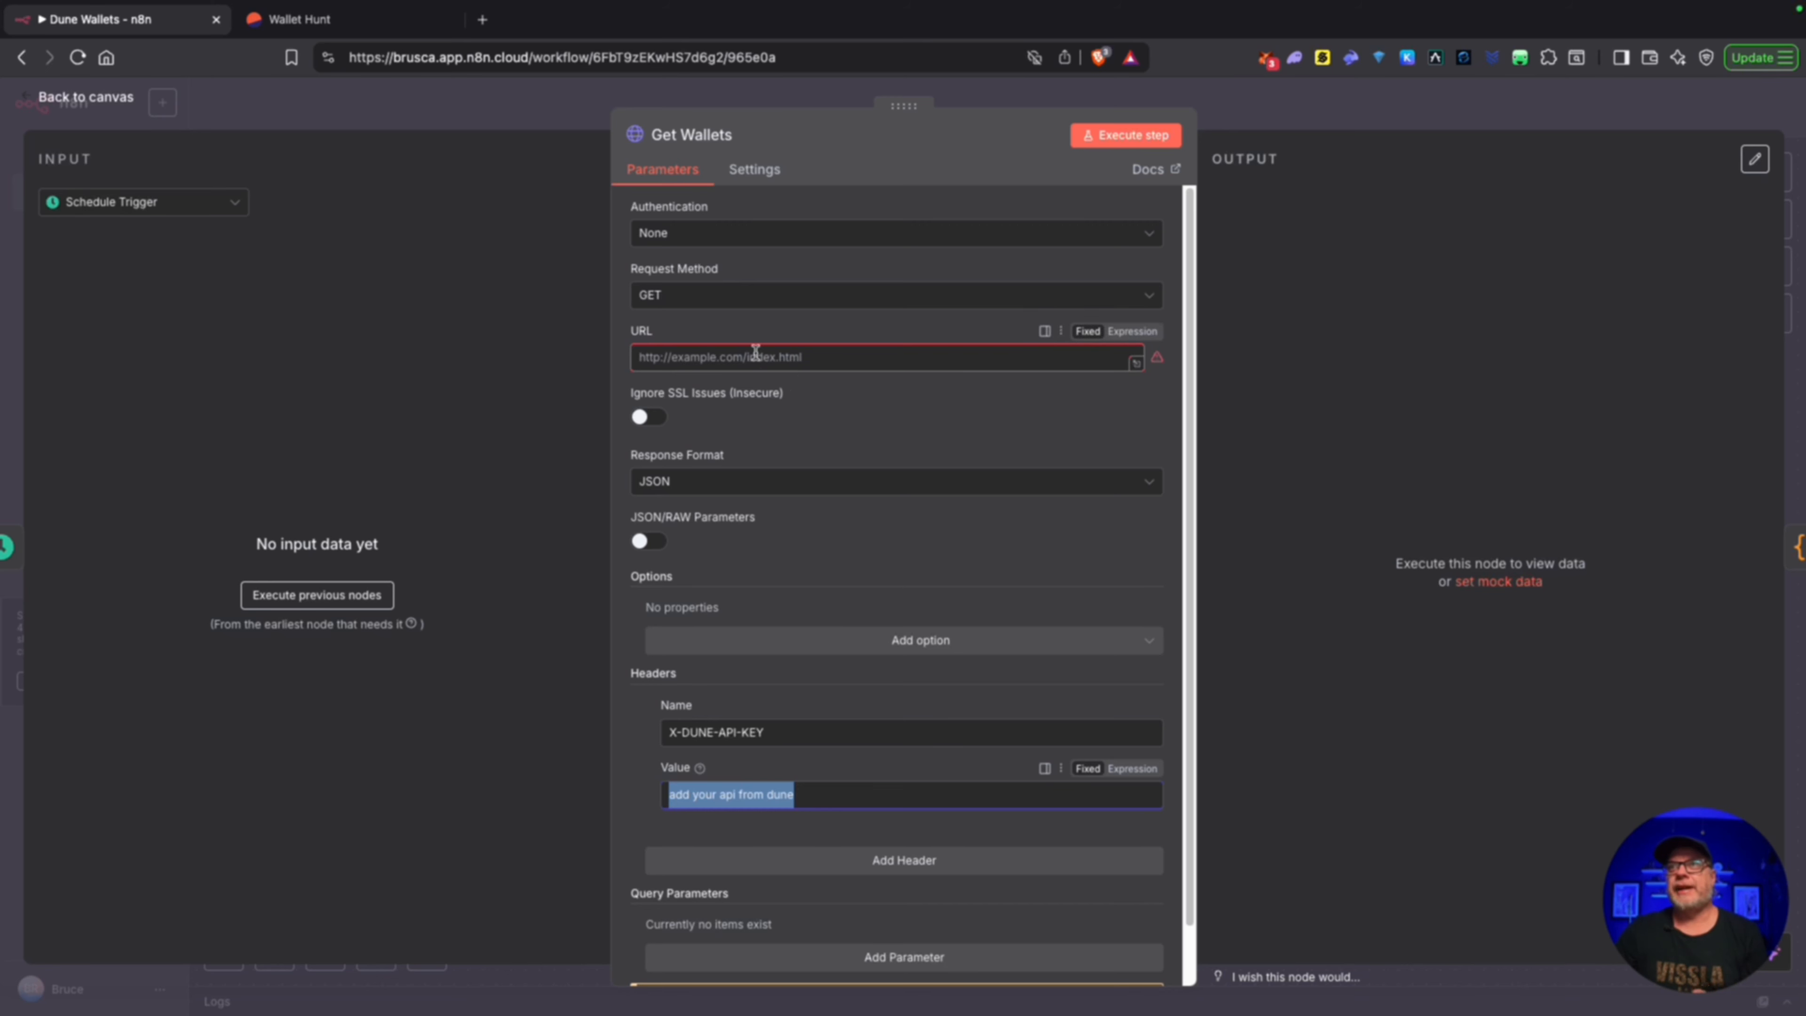
Step: Switch to Dune and copy the Wallet Hunt query's results endpoint URL from the Shell API example
{"action": "left_click", "coordinate": [334, 19]}
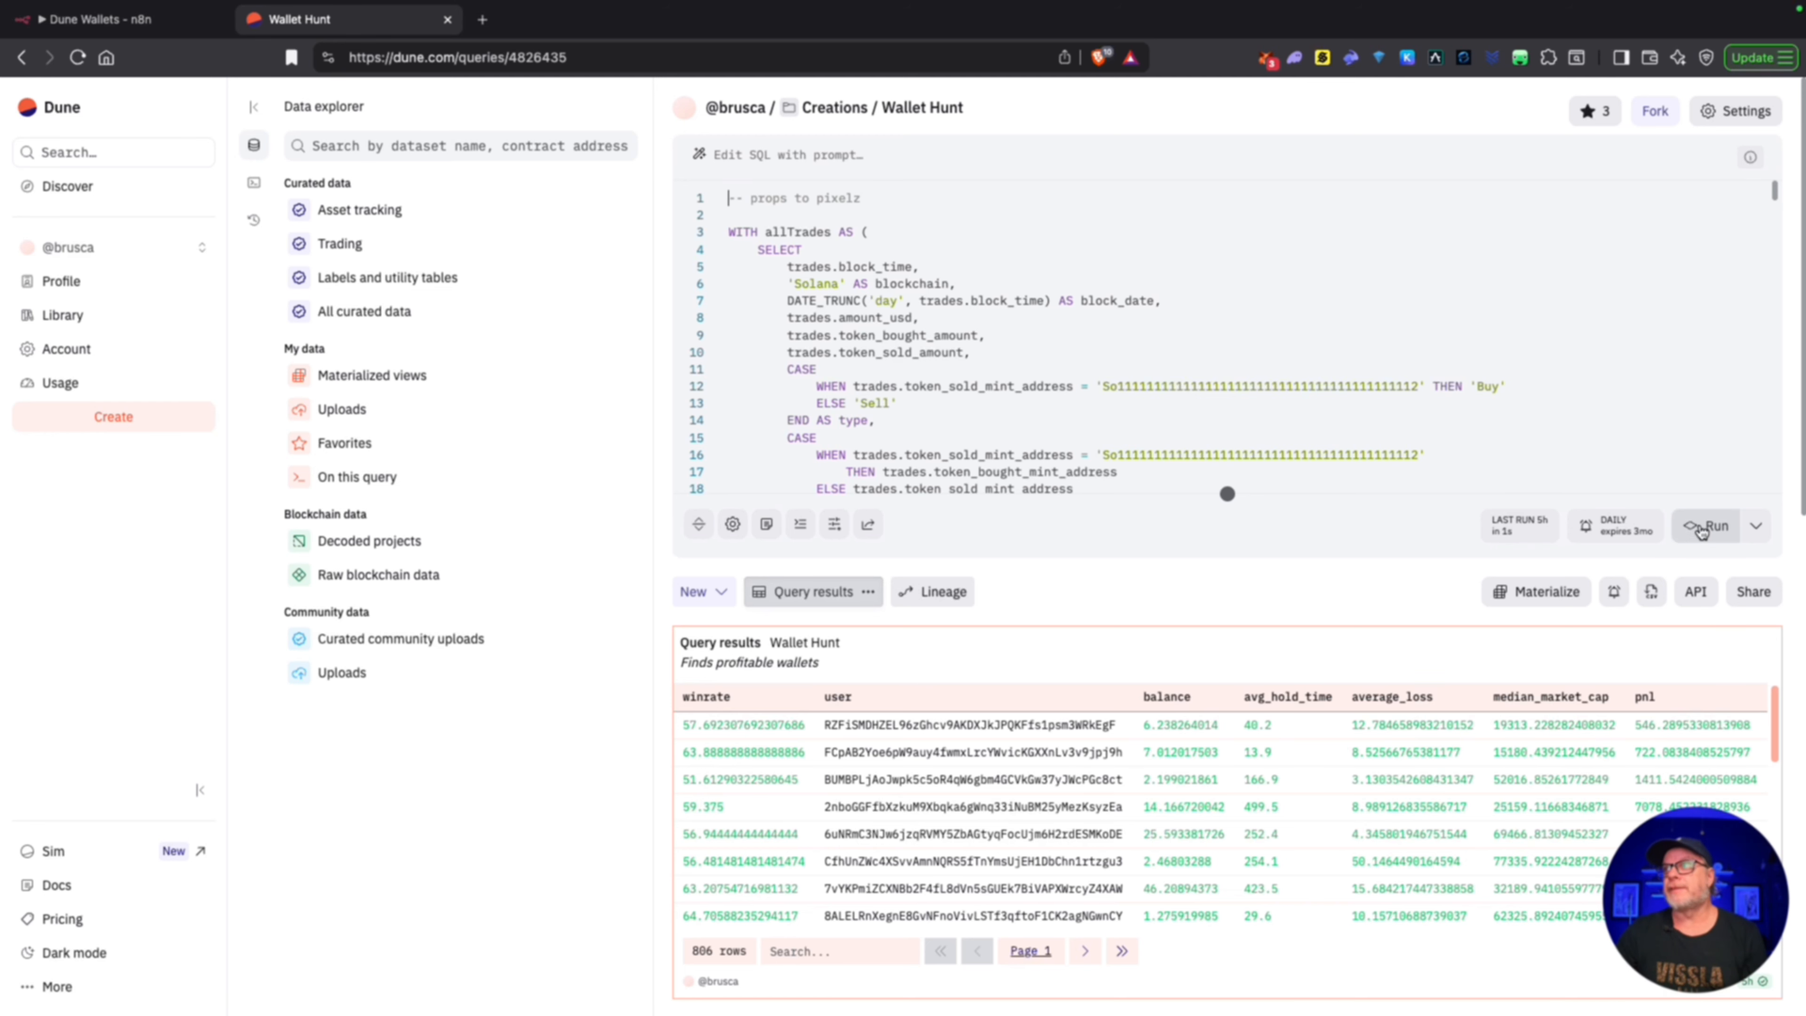
{"action": "left_click", "coordinate": [1699, 592]}
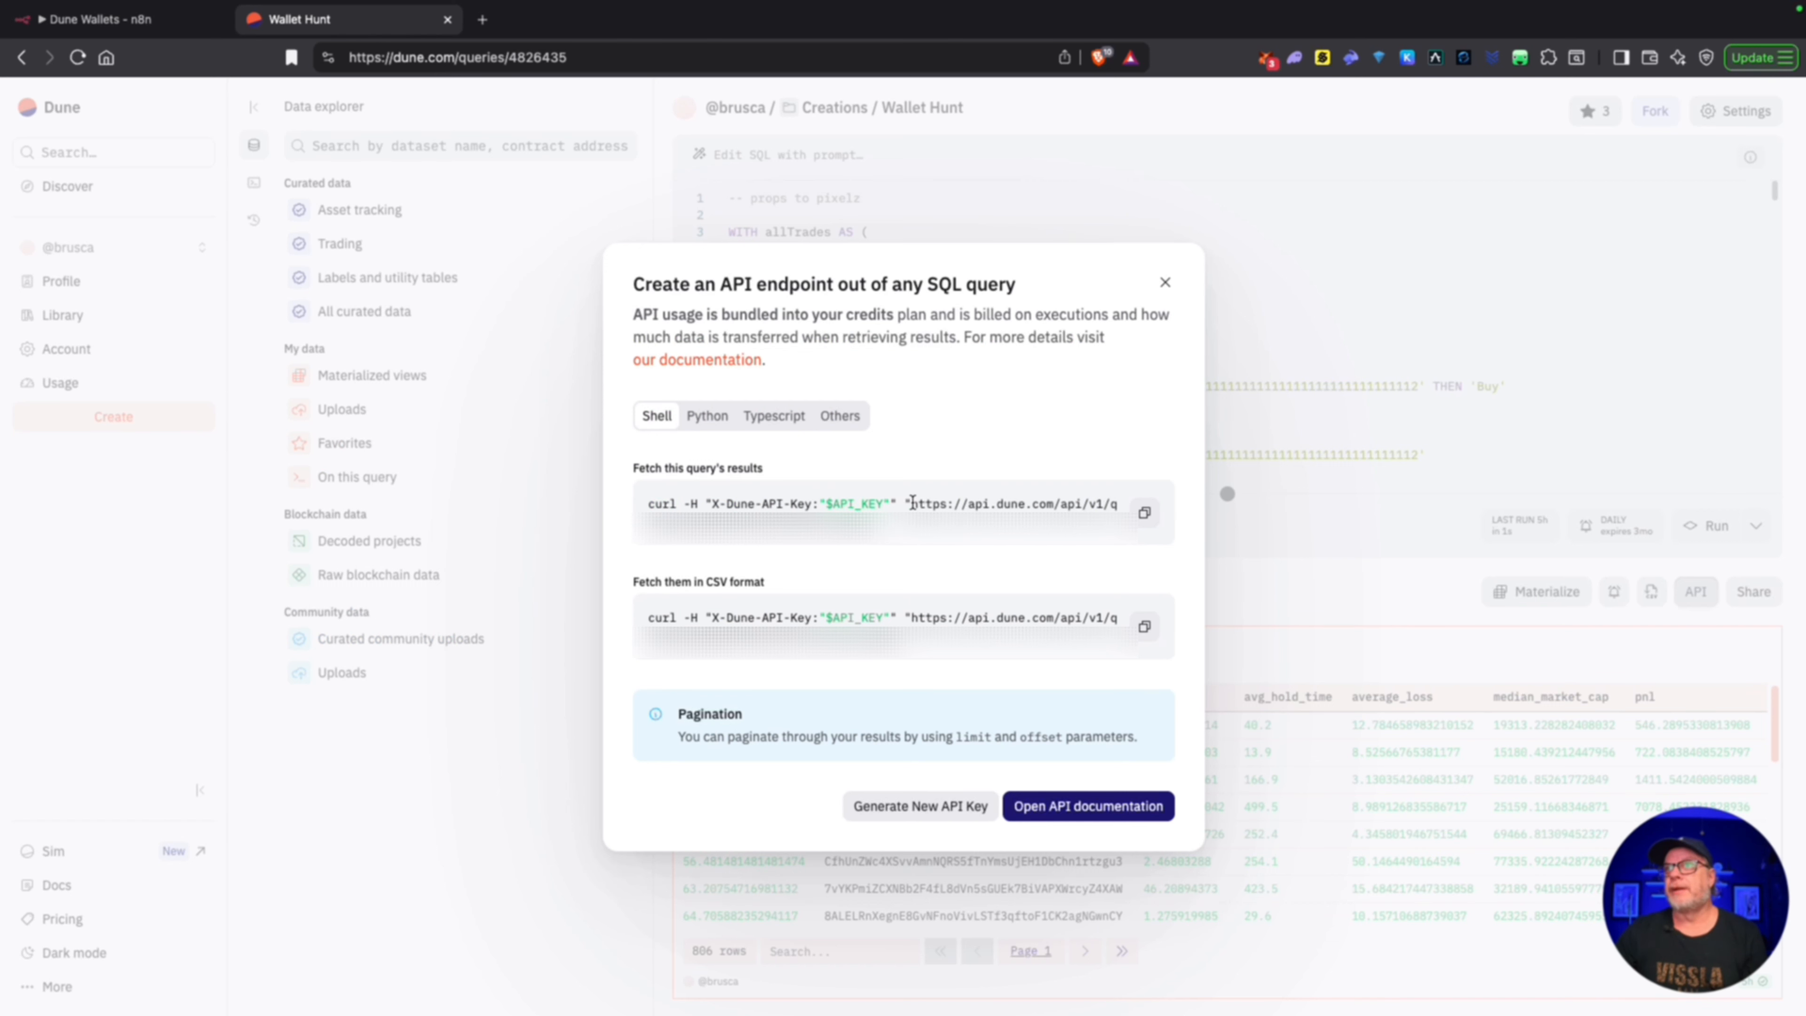
{"action": "left_click_drag", "start_coordinate": [912, 503], "coordinate": [859, 512]}
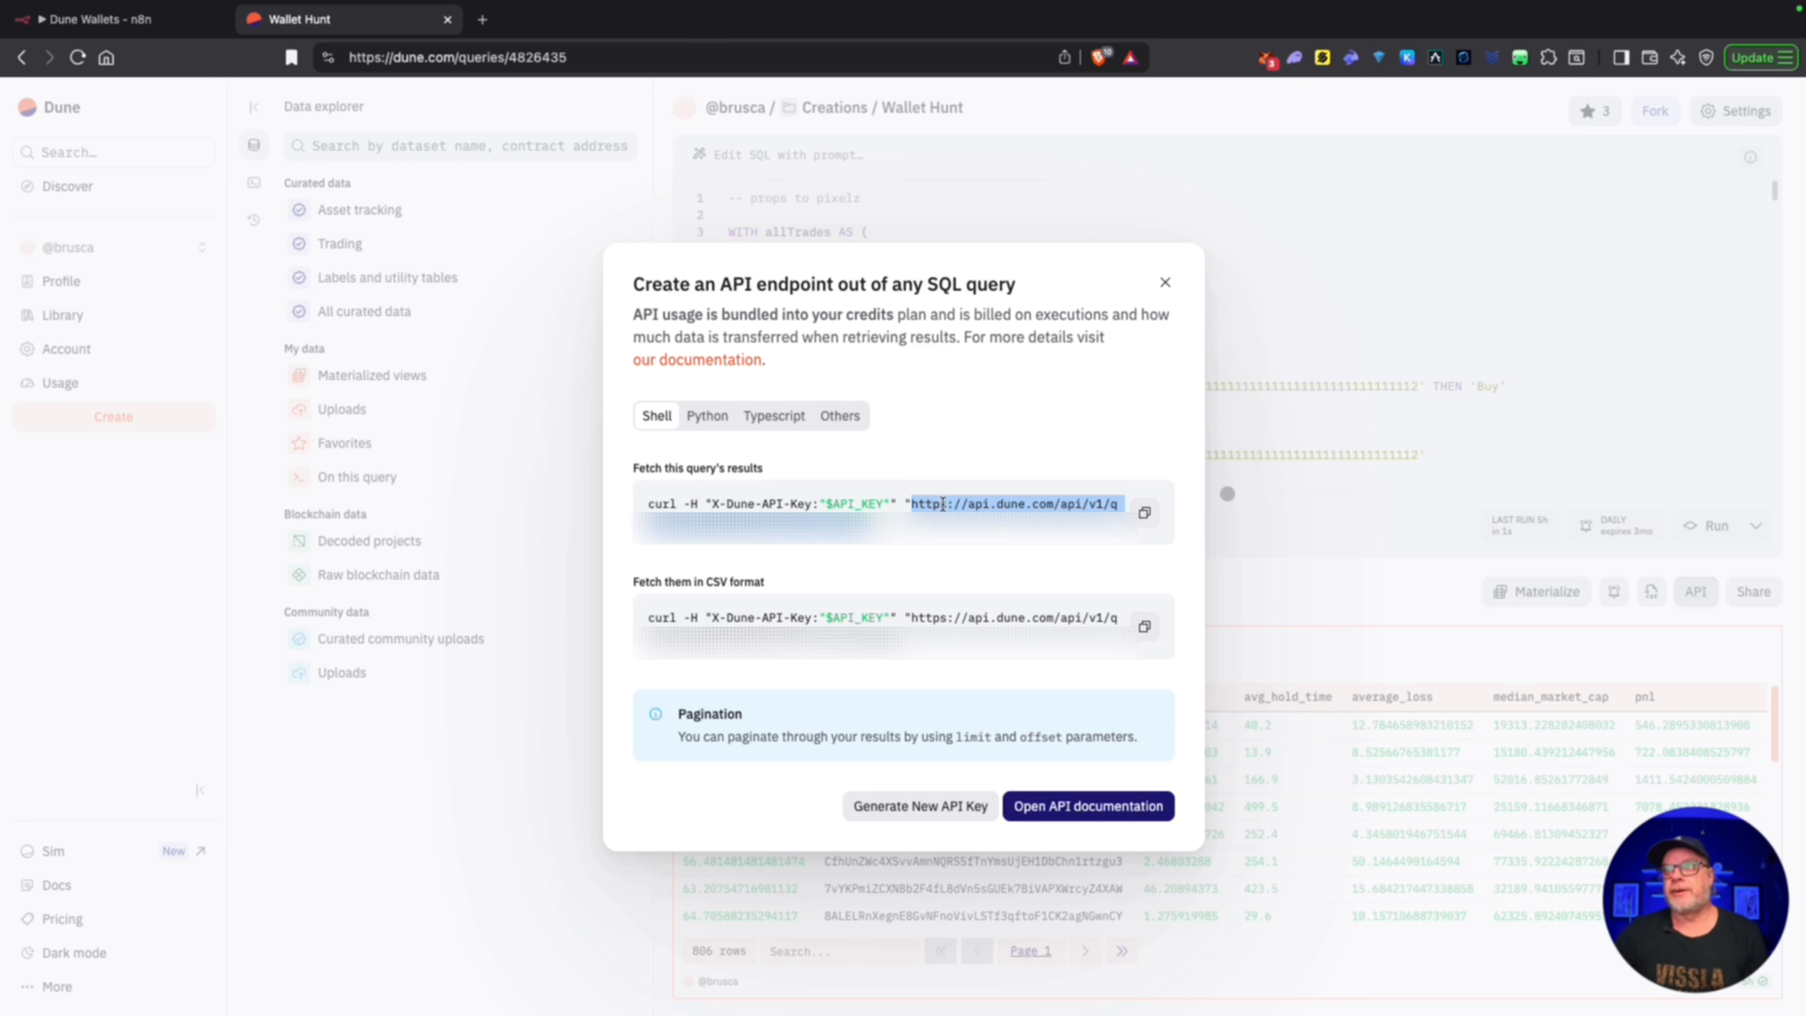
{"action": "left_click", "coordinate": [913, 503]}
{"action": "left_click_drag", "start_coordinate": [914, 503], "coordinate": [924, 530]}
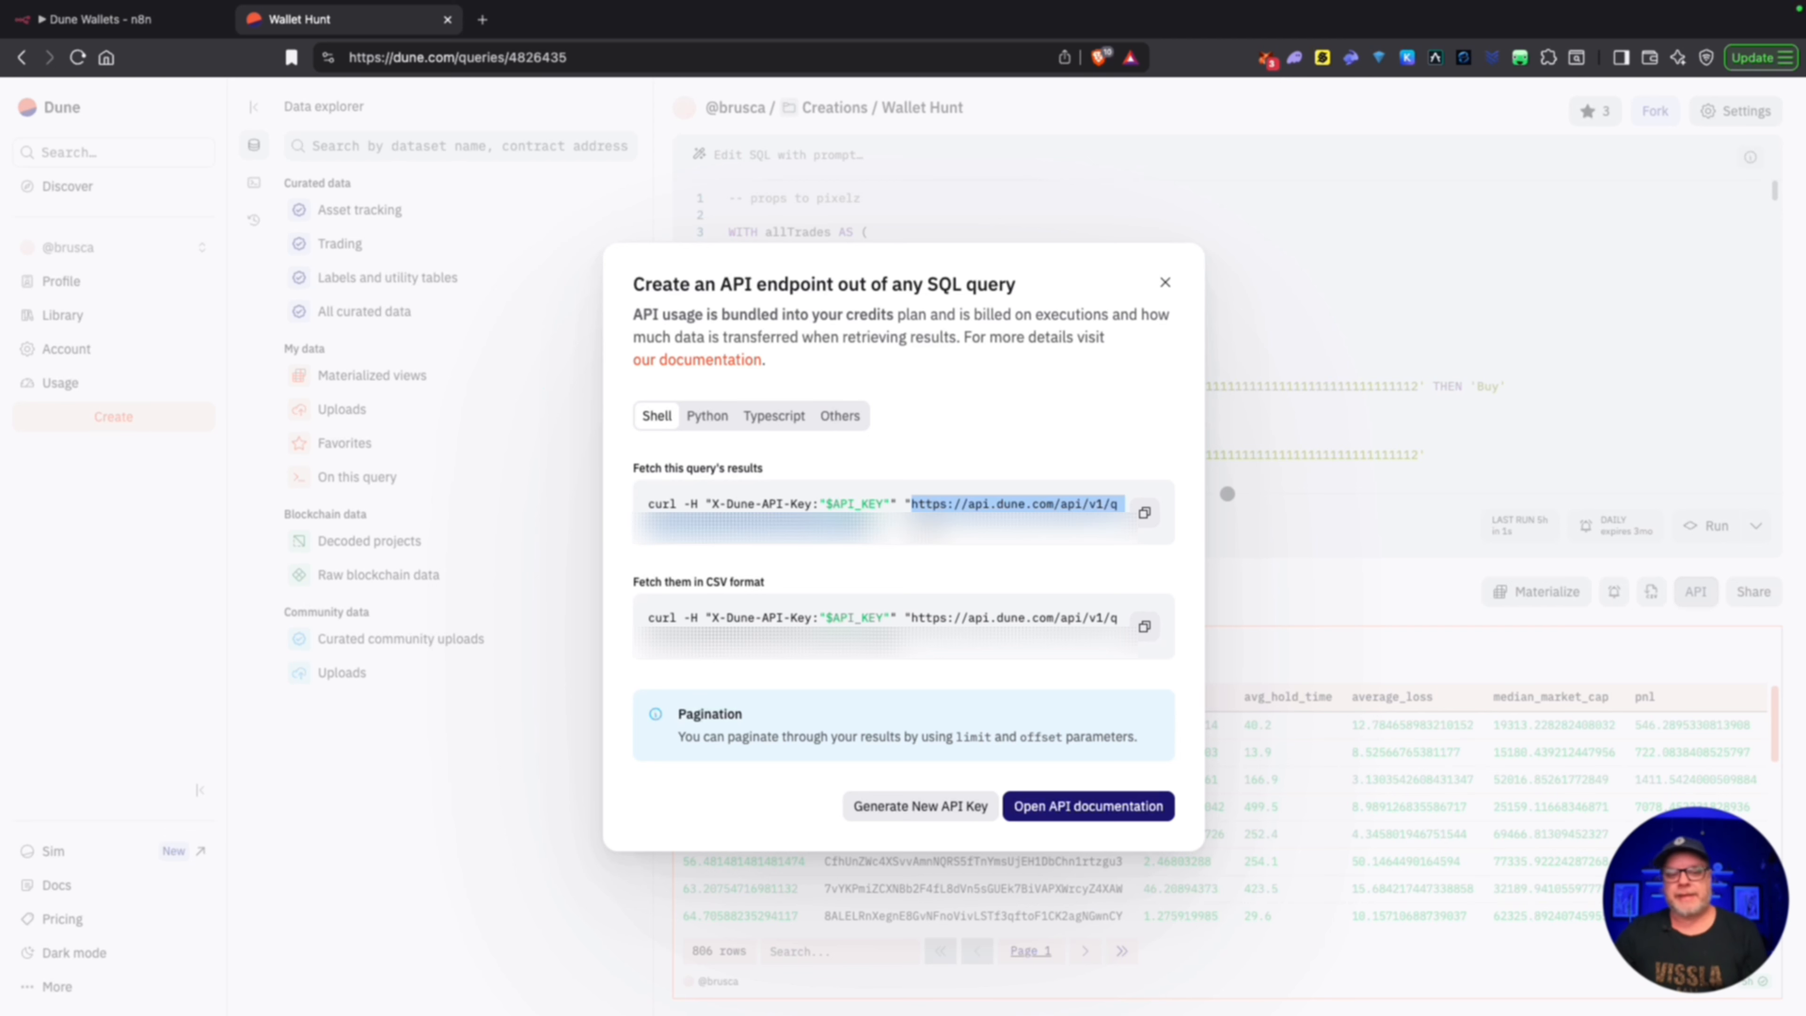
Step: Paste the Dune endpoint URL into the Get Wallets node in n8n and set its limit parameter to 50
{"action": "left_click", "coordinate": [85, 22]}
{"action": "left_click", "coordinate": [828, 357]}
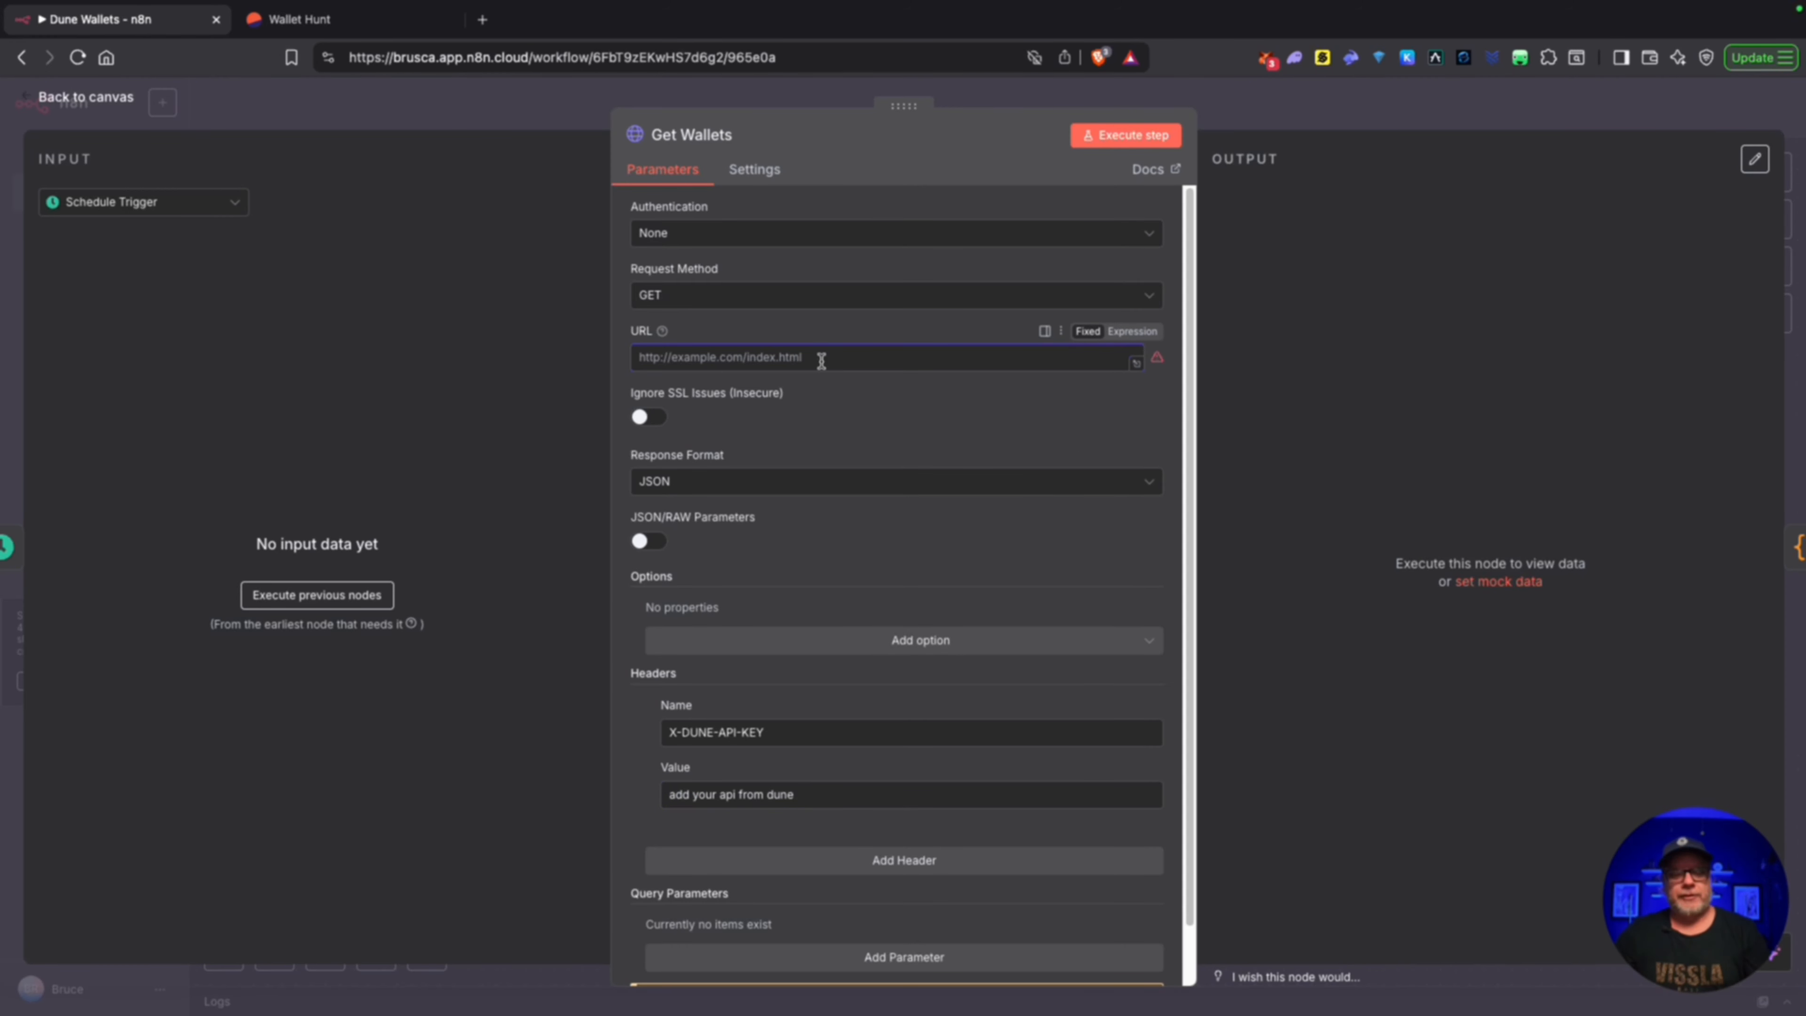
{"action": "key", "text": "super+v"}
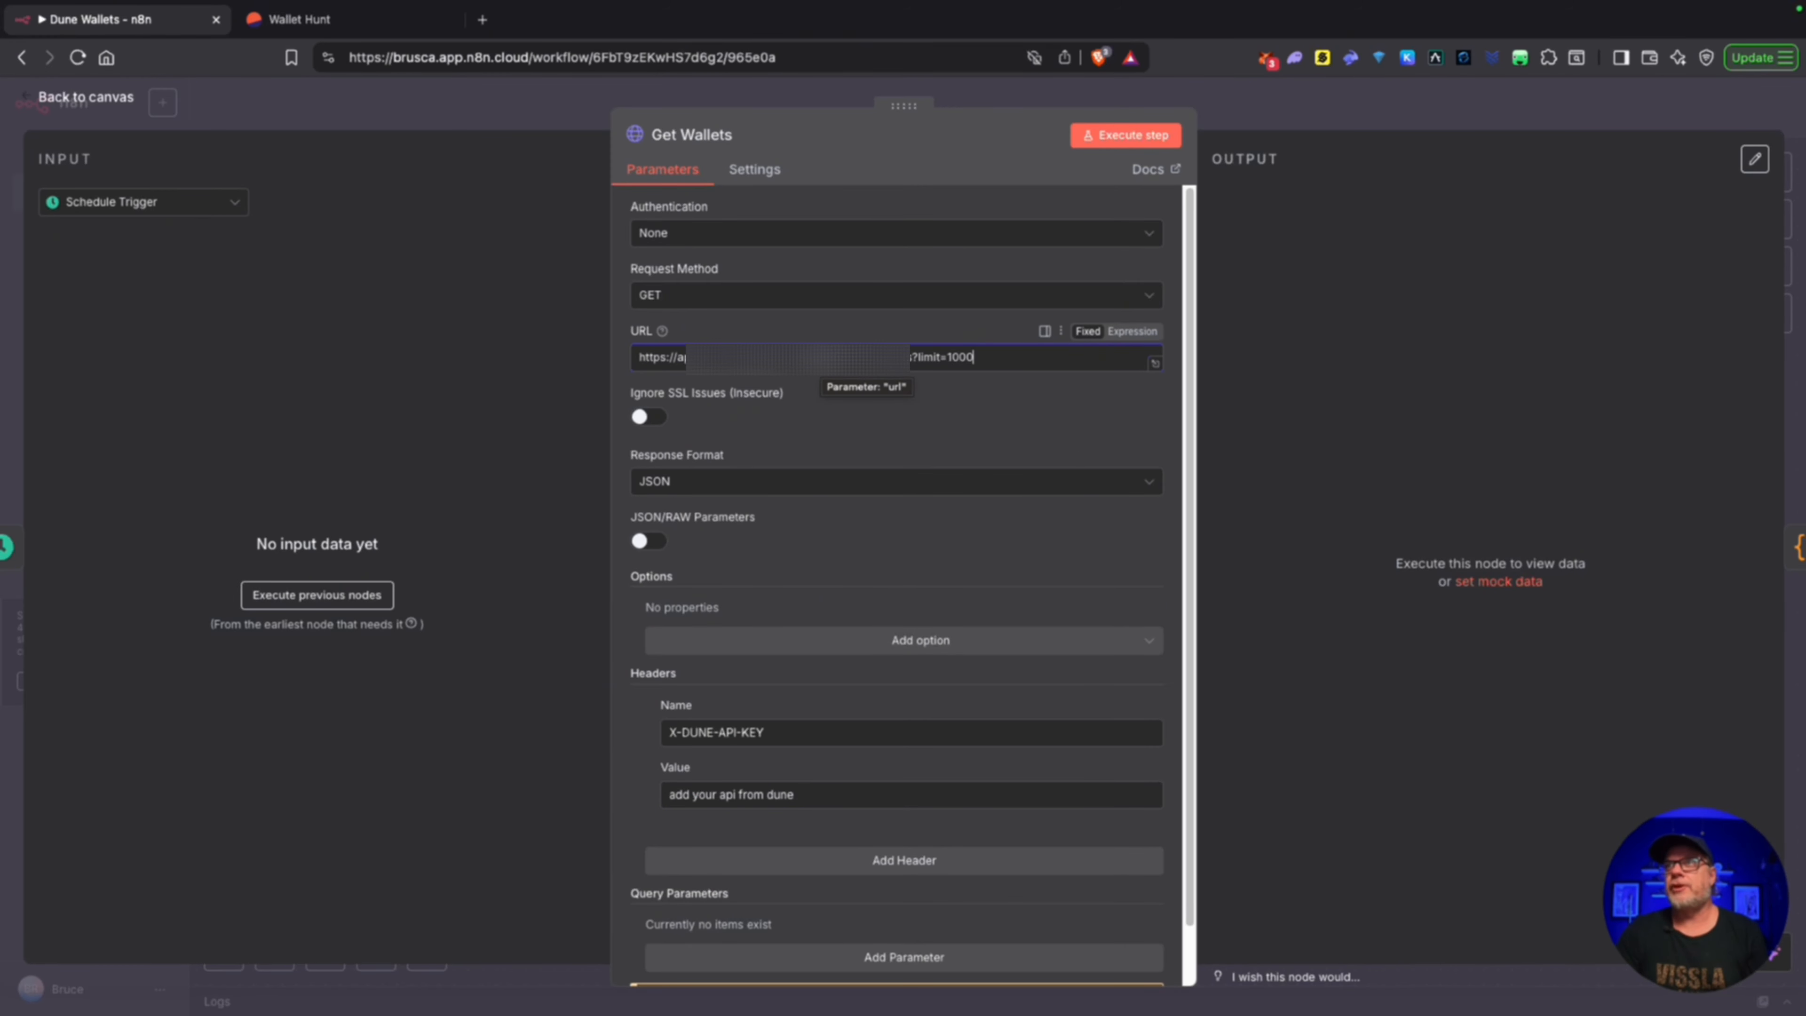
{"action": "key", "text": "BackSpace"}
{"action": "key", "text": "BackSpace"}
{"action": "key", "text": "BackSpace"}
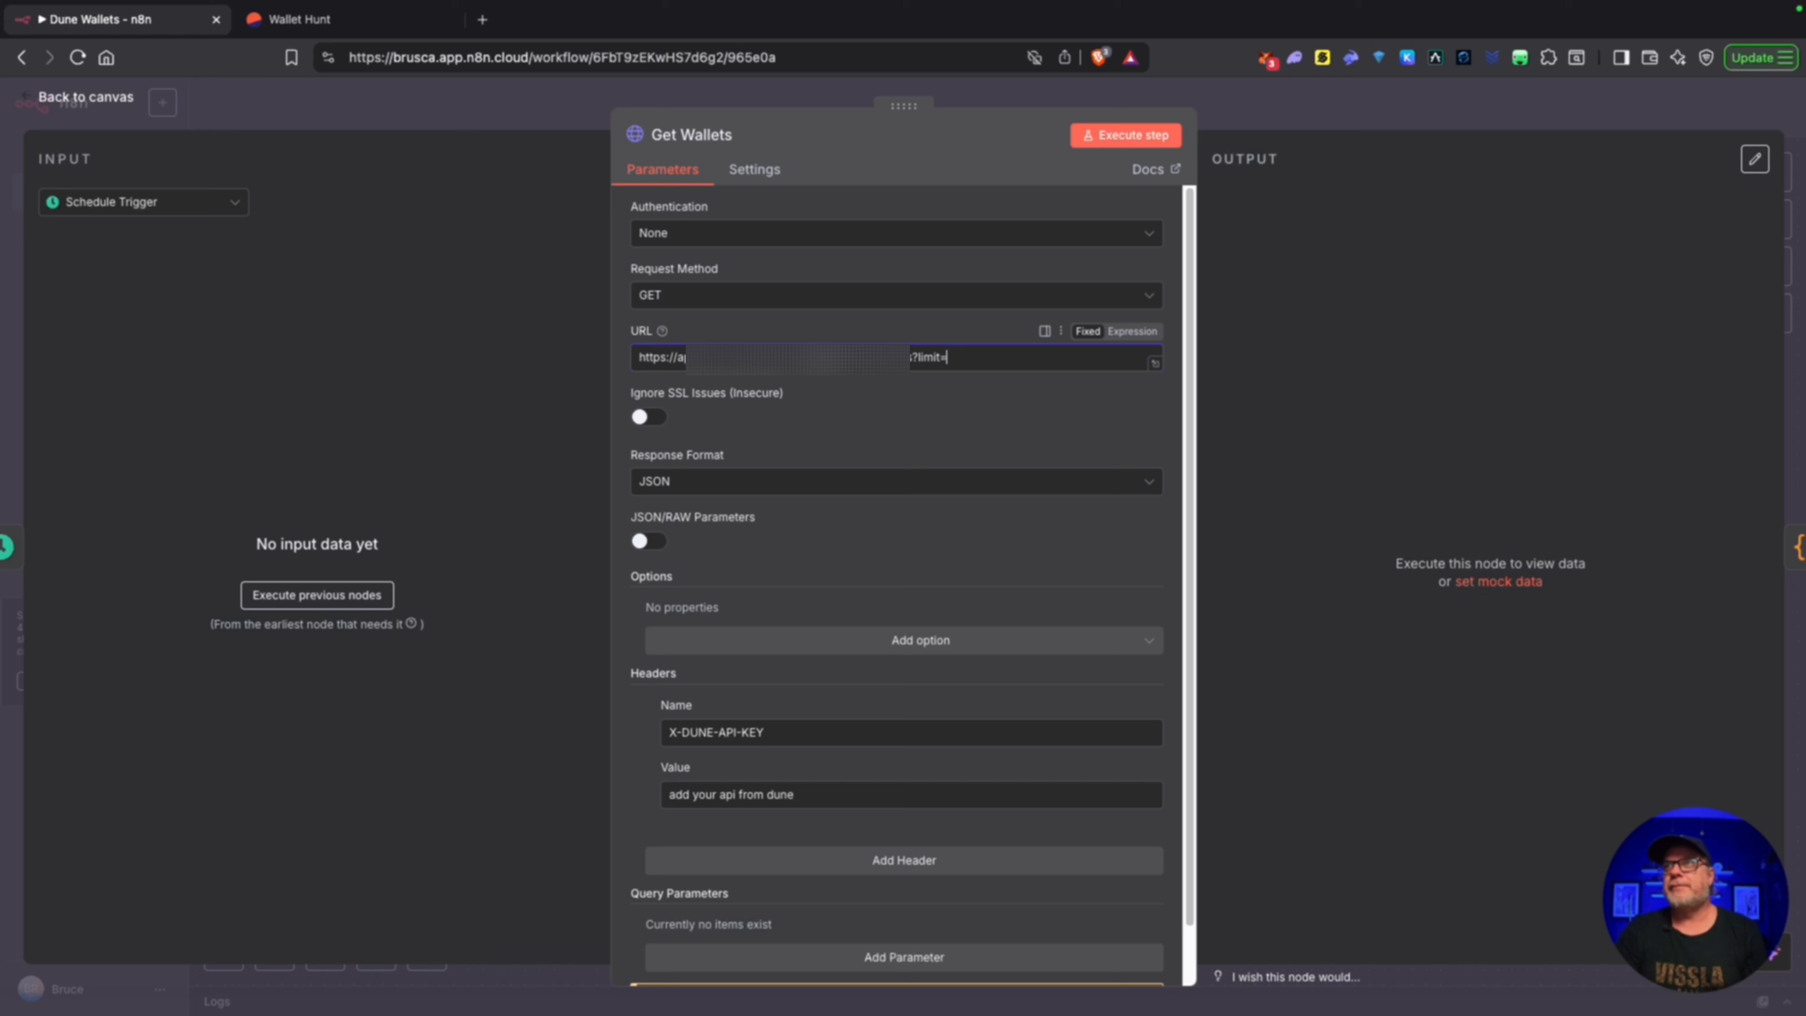
{"action": "type", "text": "50"}
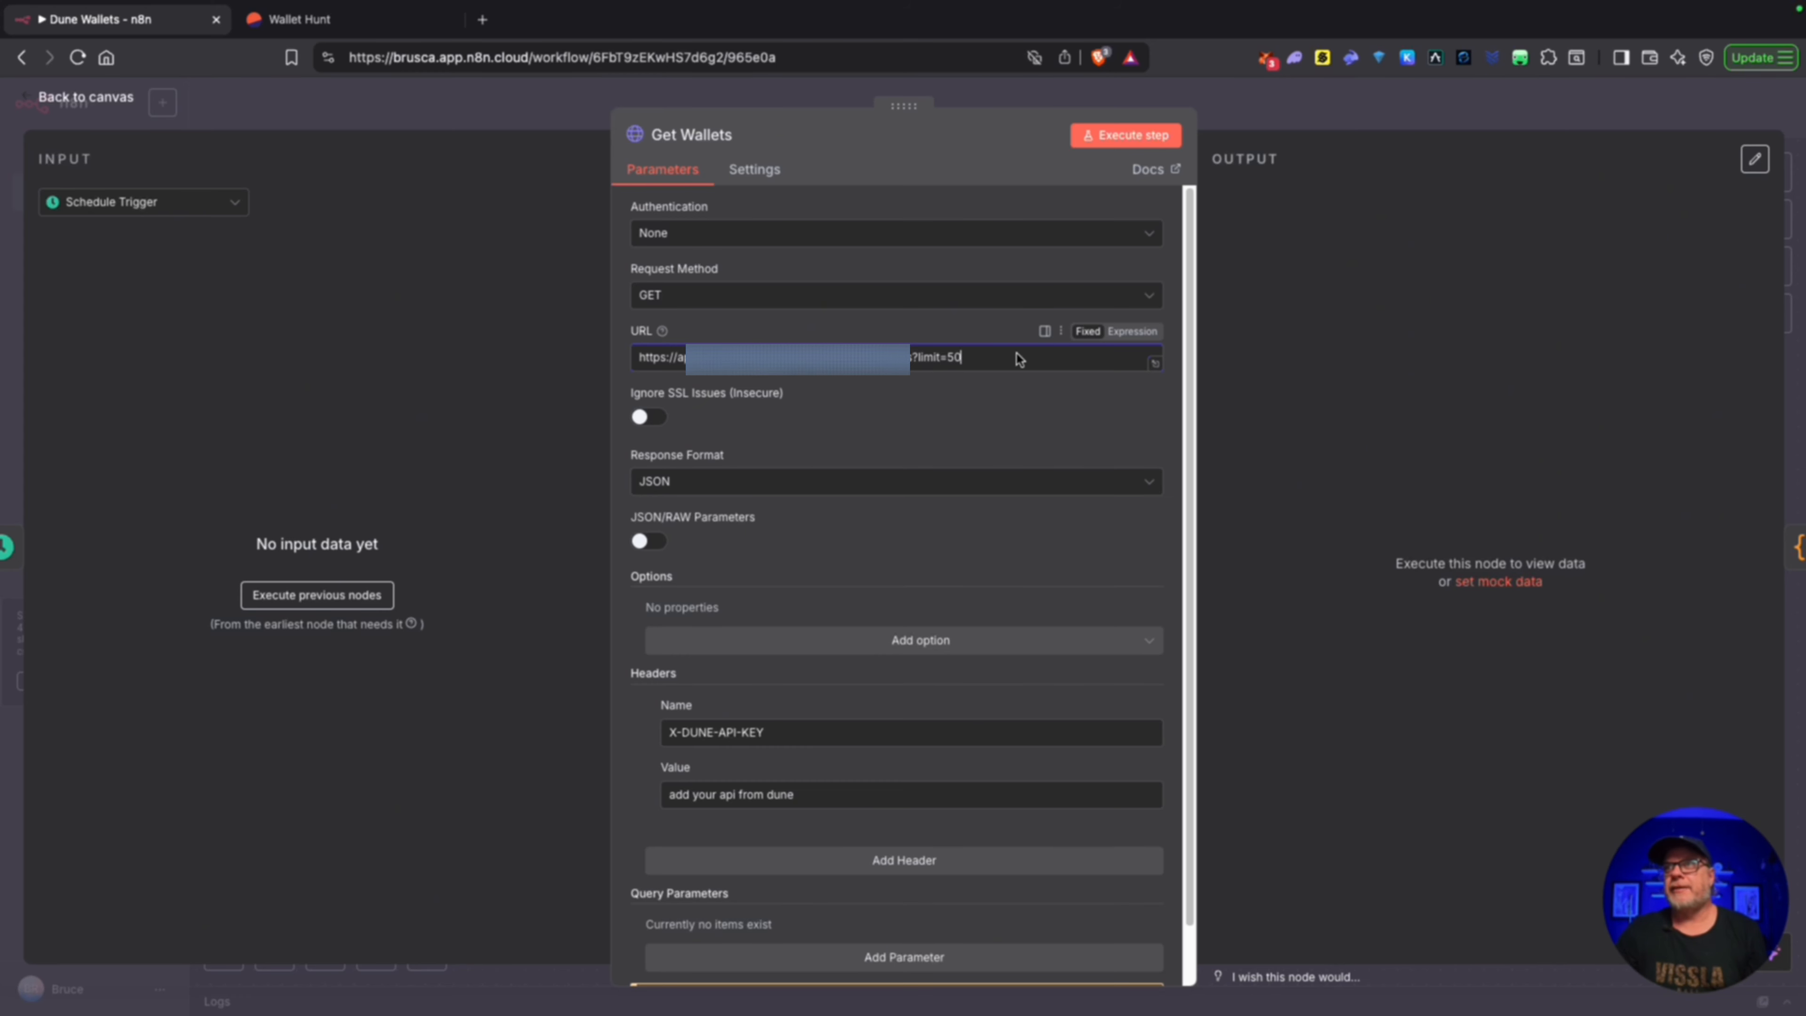
{"action": "left_click_drag", "start_coordinate": [988, 358], "coordinate": [654, 354]}
{"action": "left_click", "coordinate": [971, 358]}
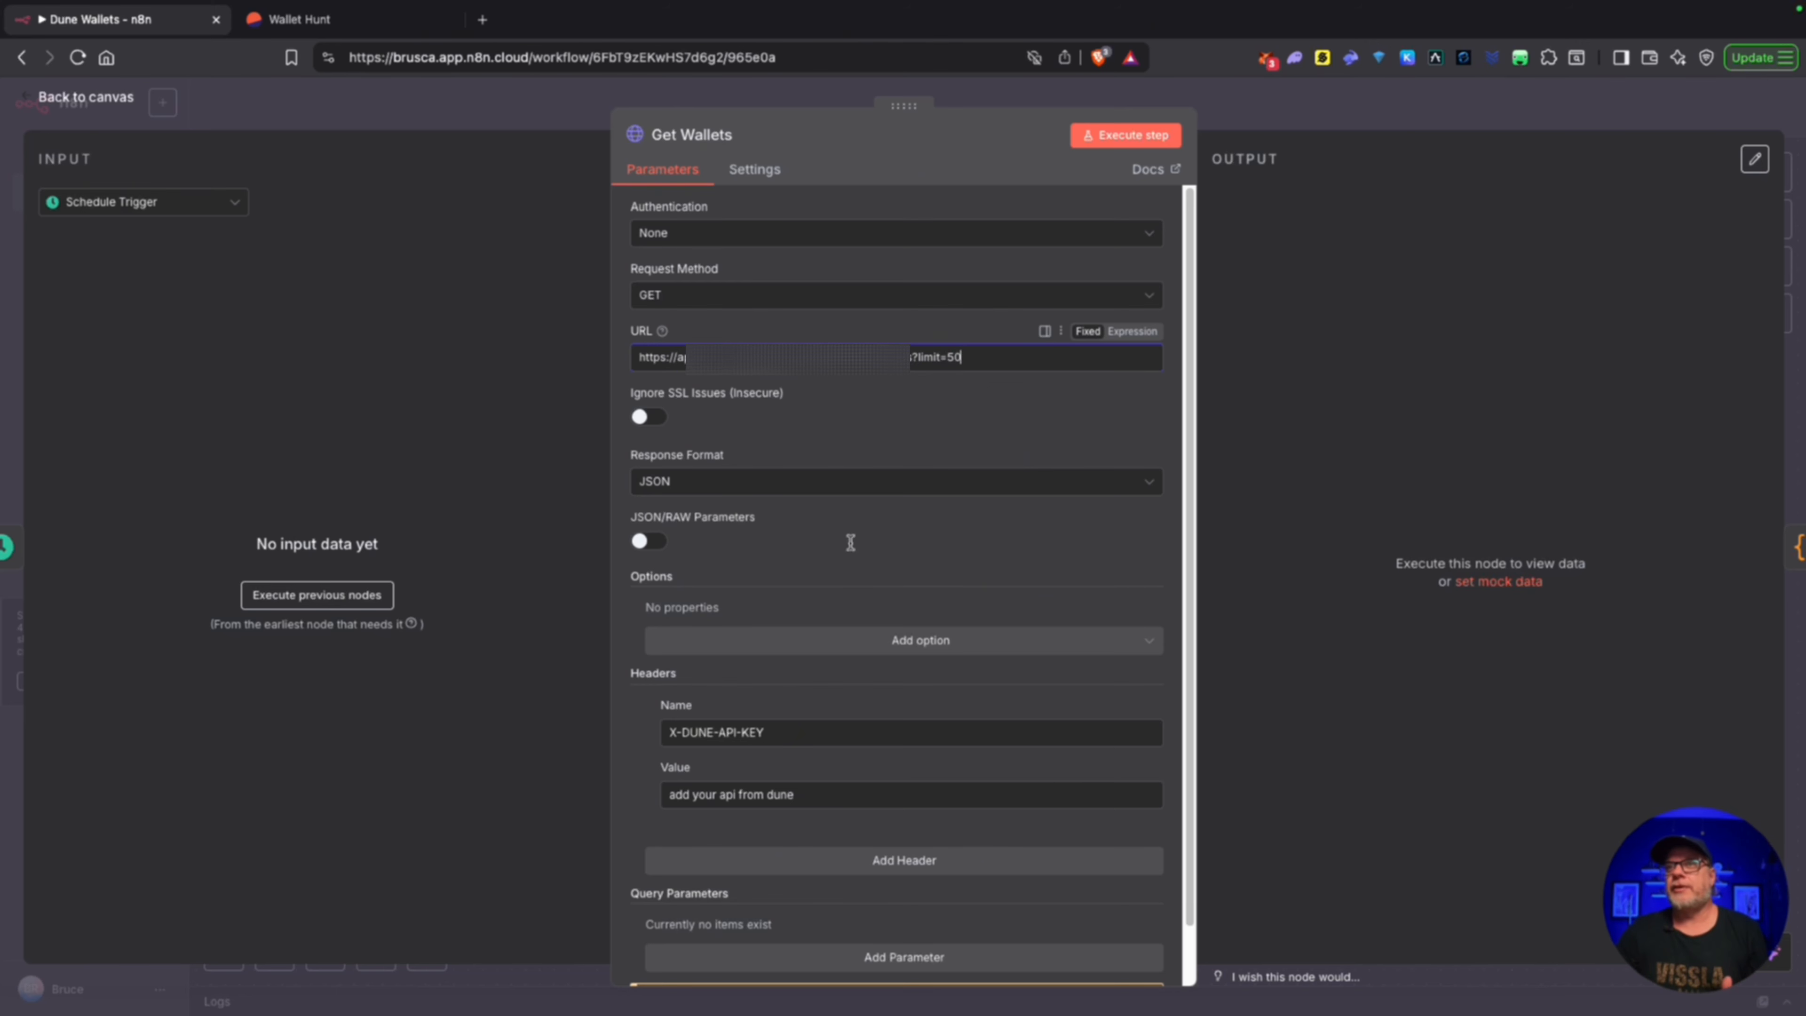
Step: Enter the Dune API key as the value of the Get Wallets node's X-DUNE-API-KEY header
{"action": "left_click", "coordinate": [798, 789]}
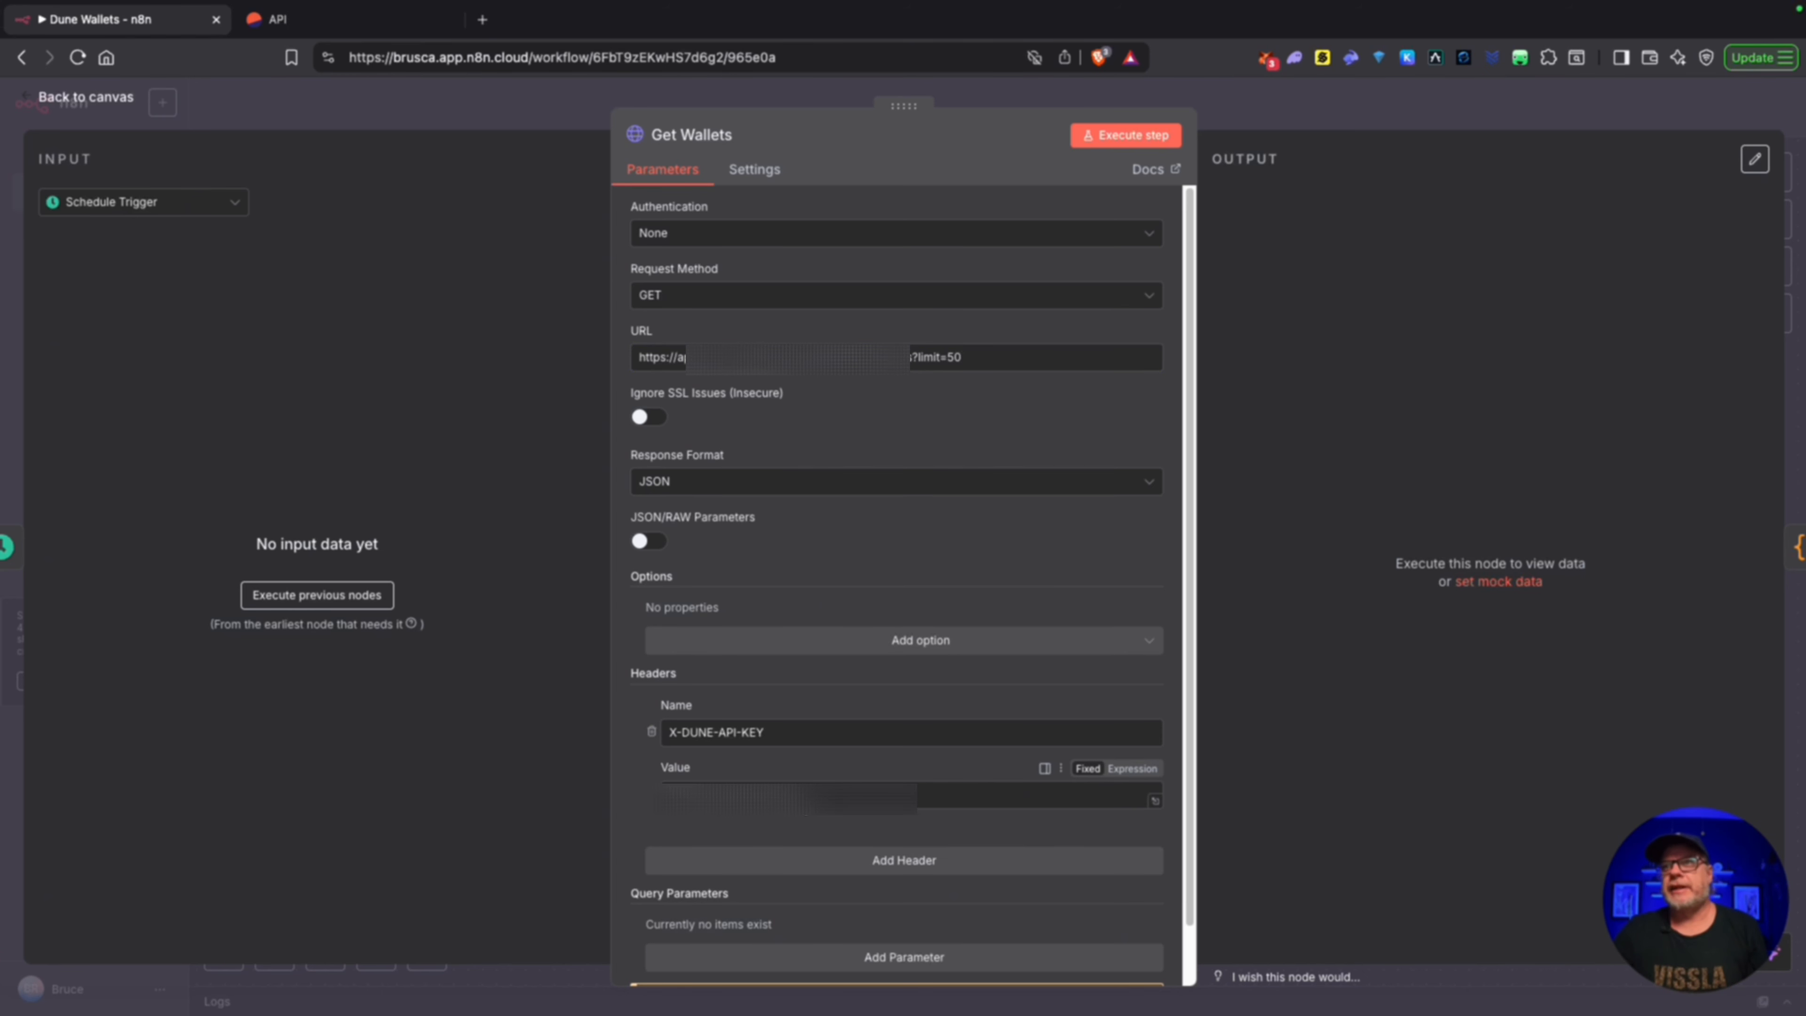
{"action": "left_click", "coordinate": [805, 795]}
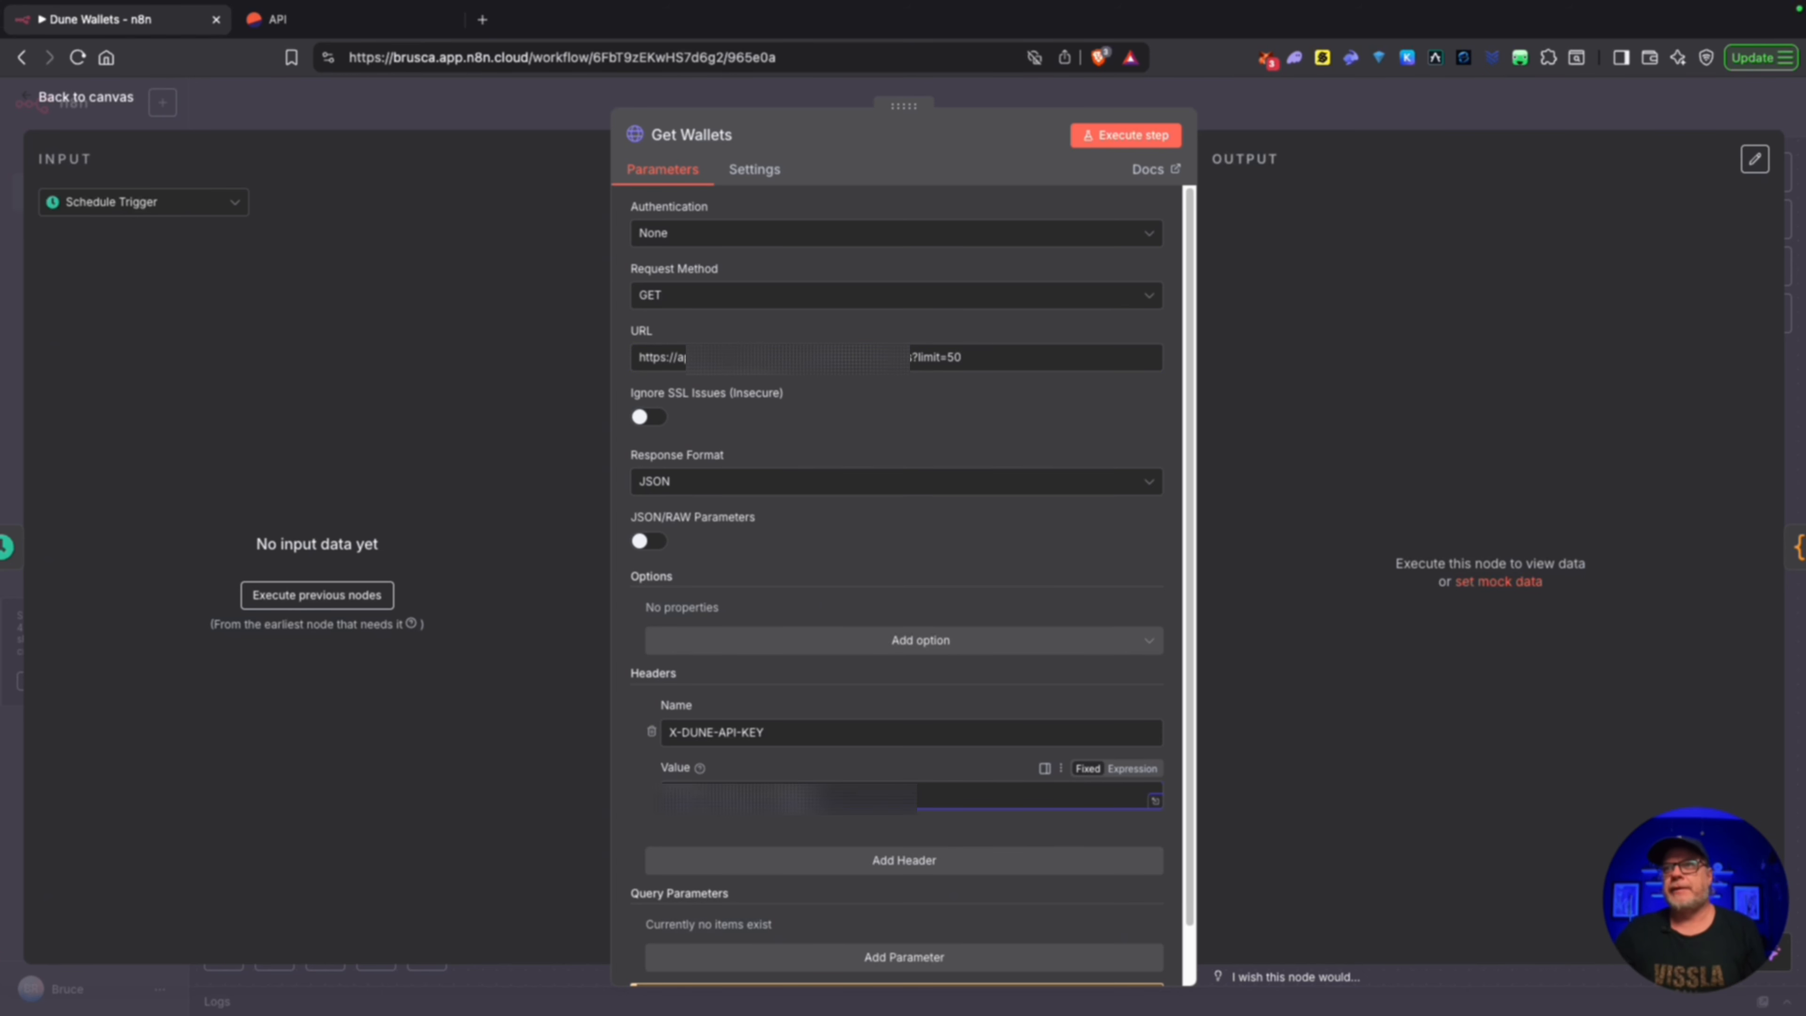
Step: Replace the X-DUNE-API-KEY header value with the Dune API key and execute the Get Wallets node
{"action": "left_click_drag", "start_coordinate": [803, 795], "coordinate": [661, 796]}
{"action": "key", "text": "super+v"}
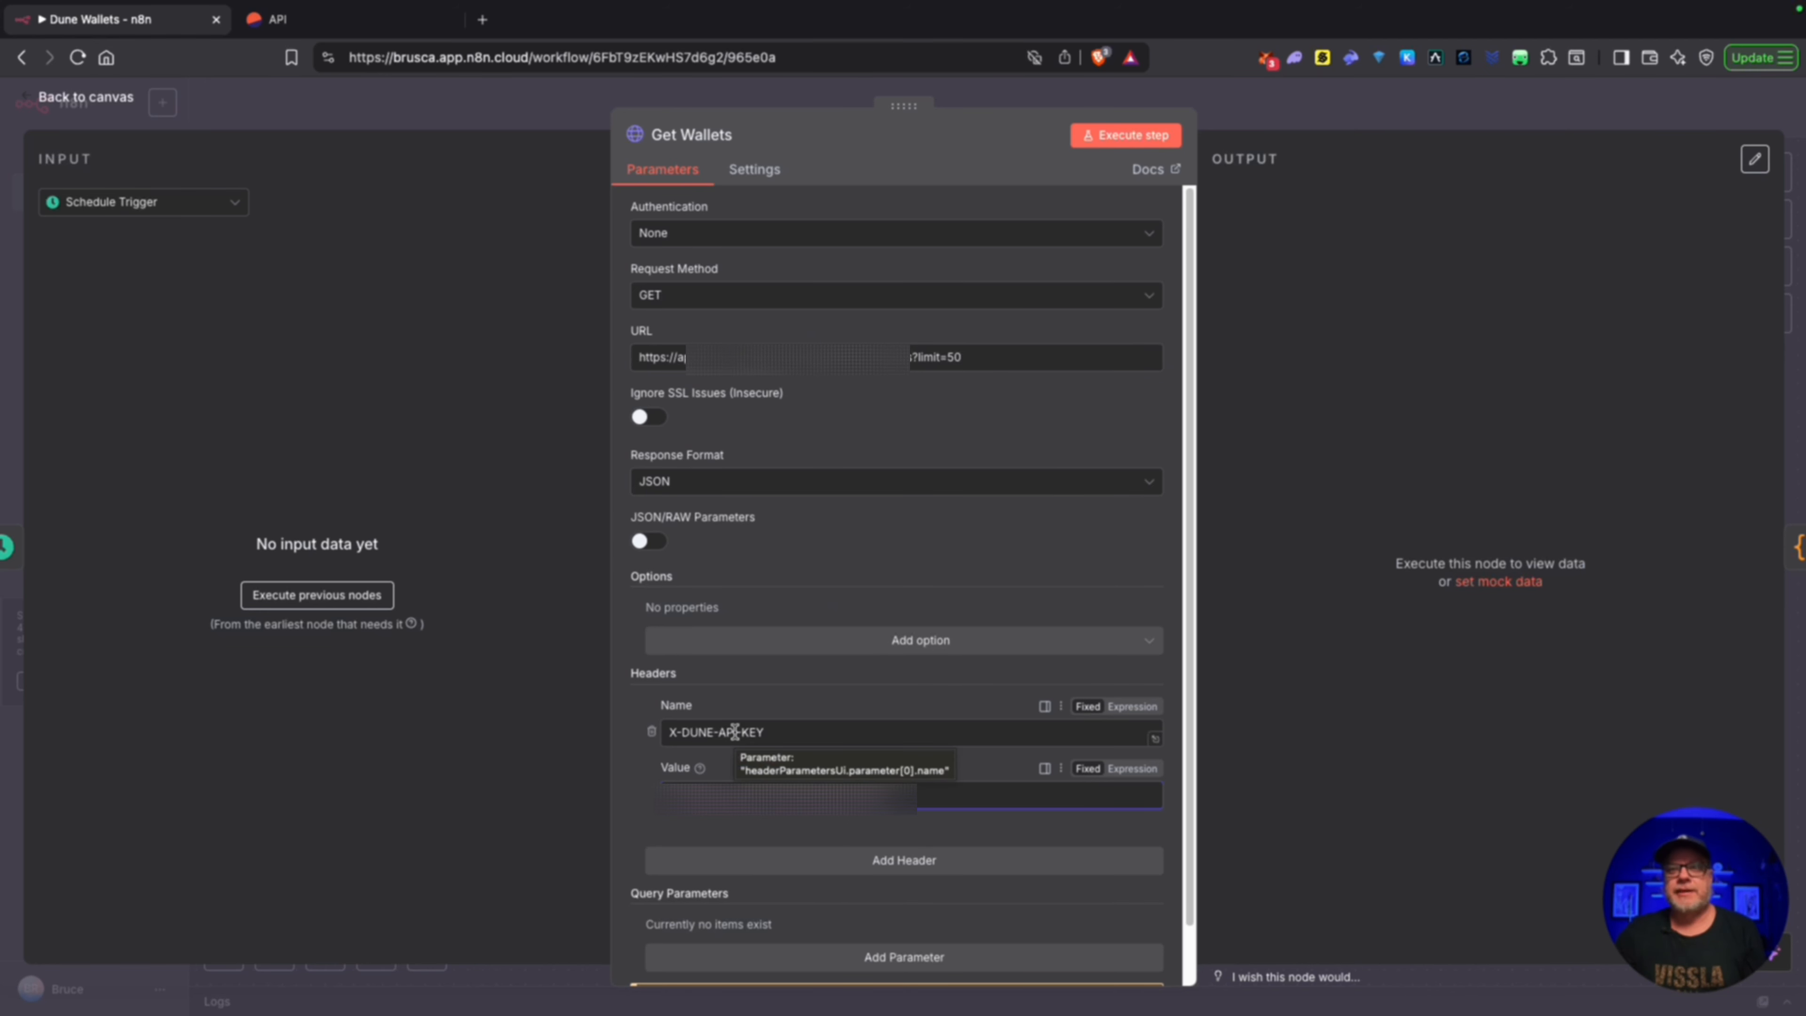
{"action": "left_click", "coordinate": [1155, 144]}
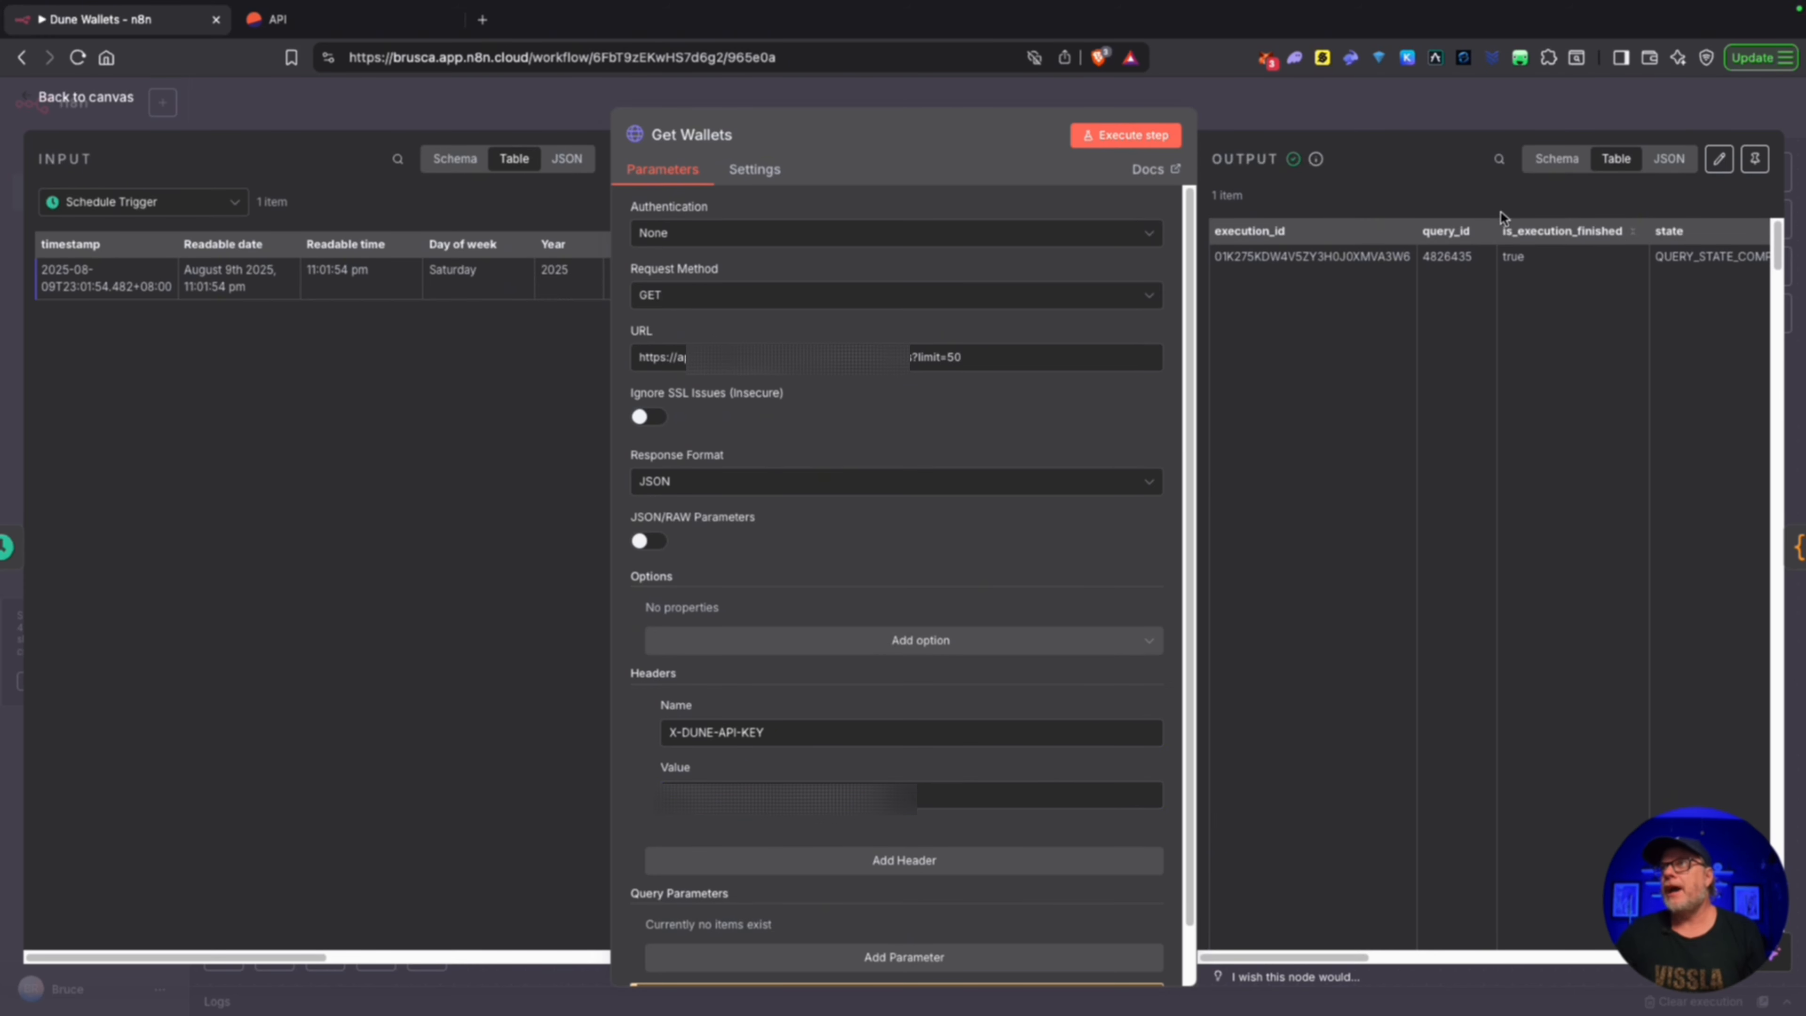
Step: Show the Get Wallets output as a schema, examine the returned wallet rows and return to the canvas
{"action": "left_click", "coordinate": [1571, 162]}
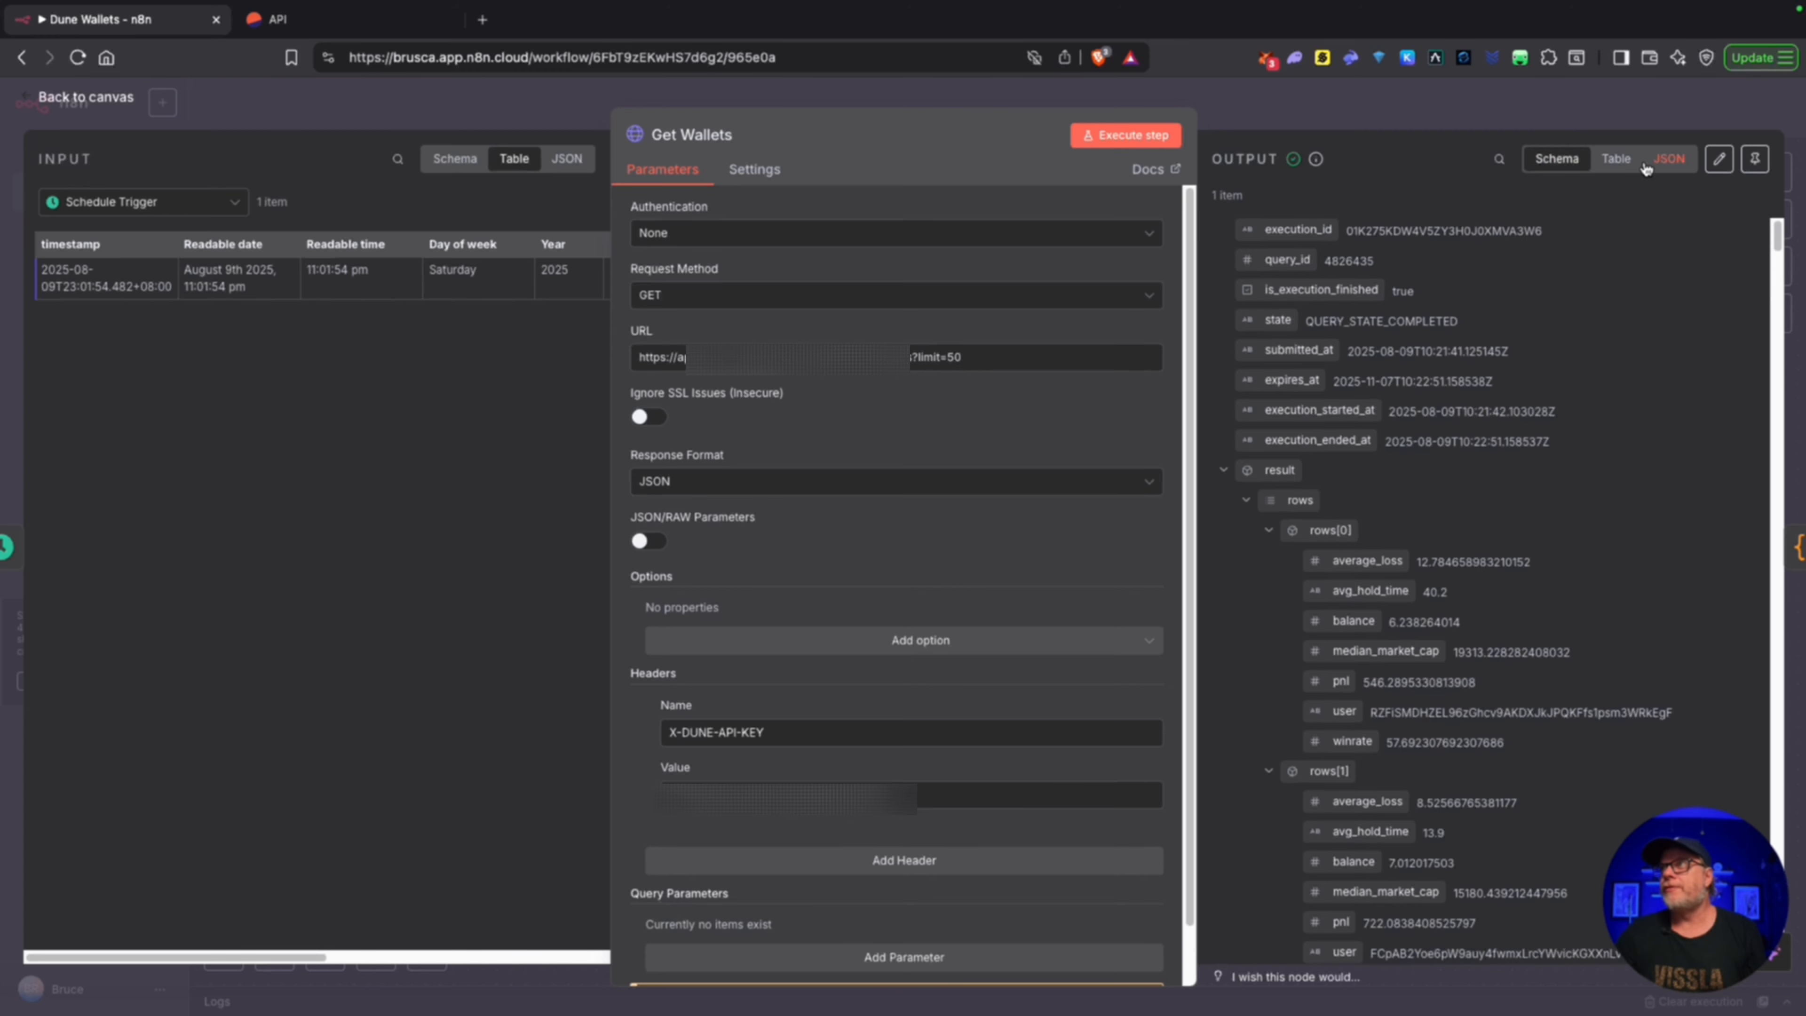
{"action": "scroll", "coordinate": [1397, 776], "scroll_direction": "down", "scroll_amount": 10}
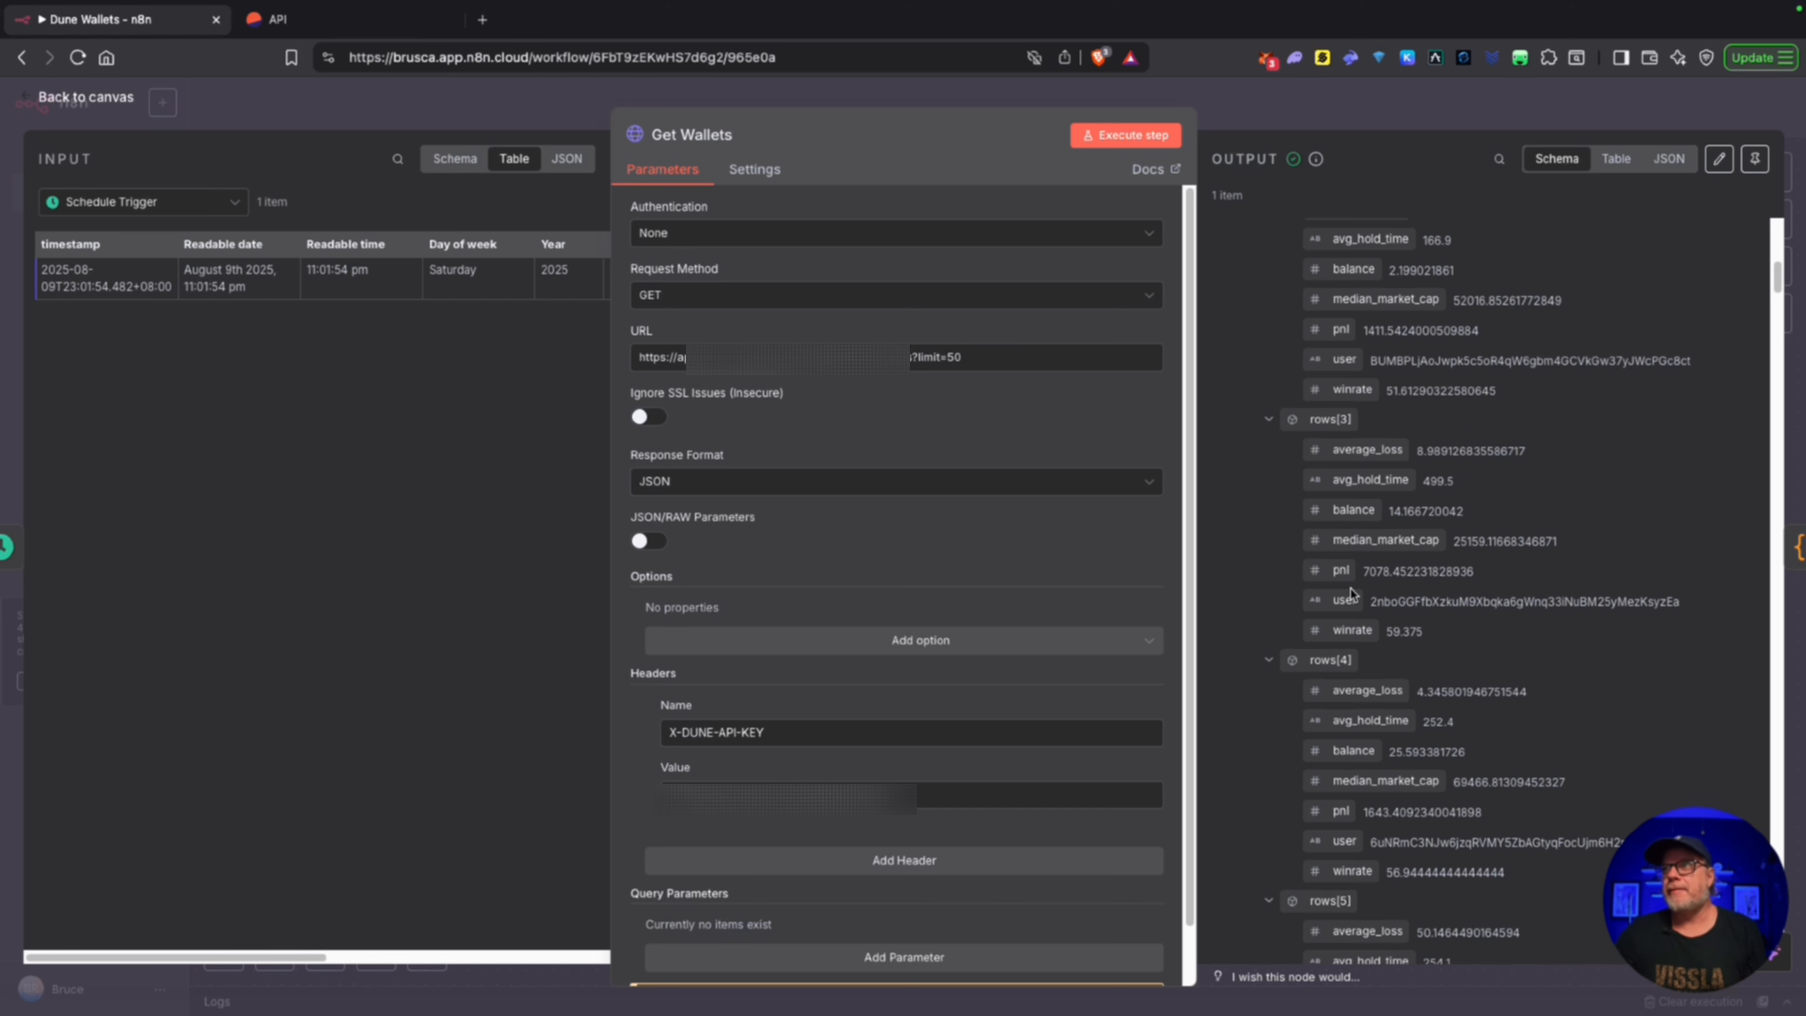
{"action": "left_click", "coordinate": [1233, 119]}
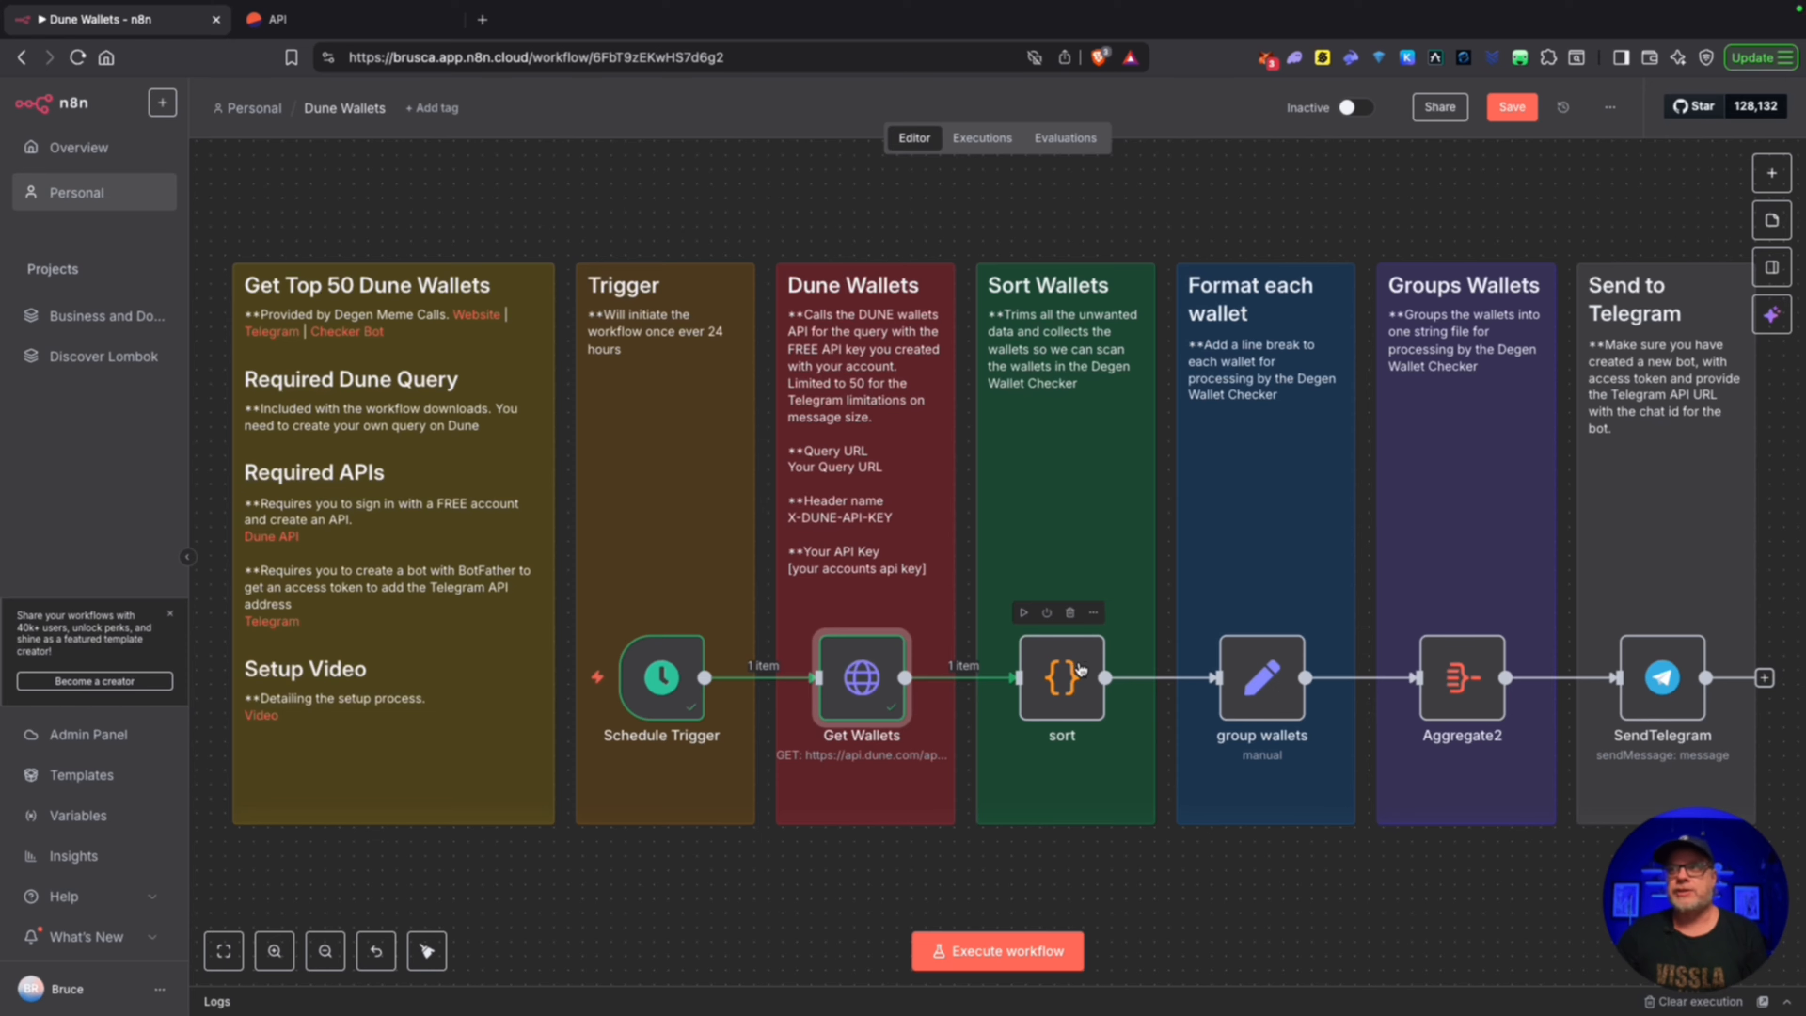
Step: Open the sort node, view its incoming Get Wallets data as a schema and execute the node
{"action": "double_click", "coordinate": [1061, 676]}
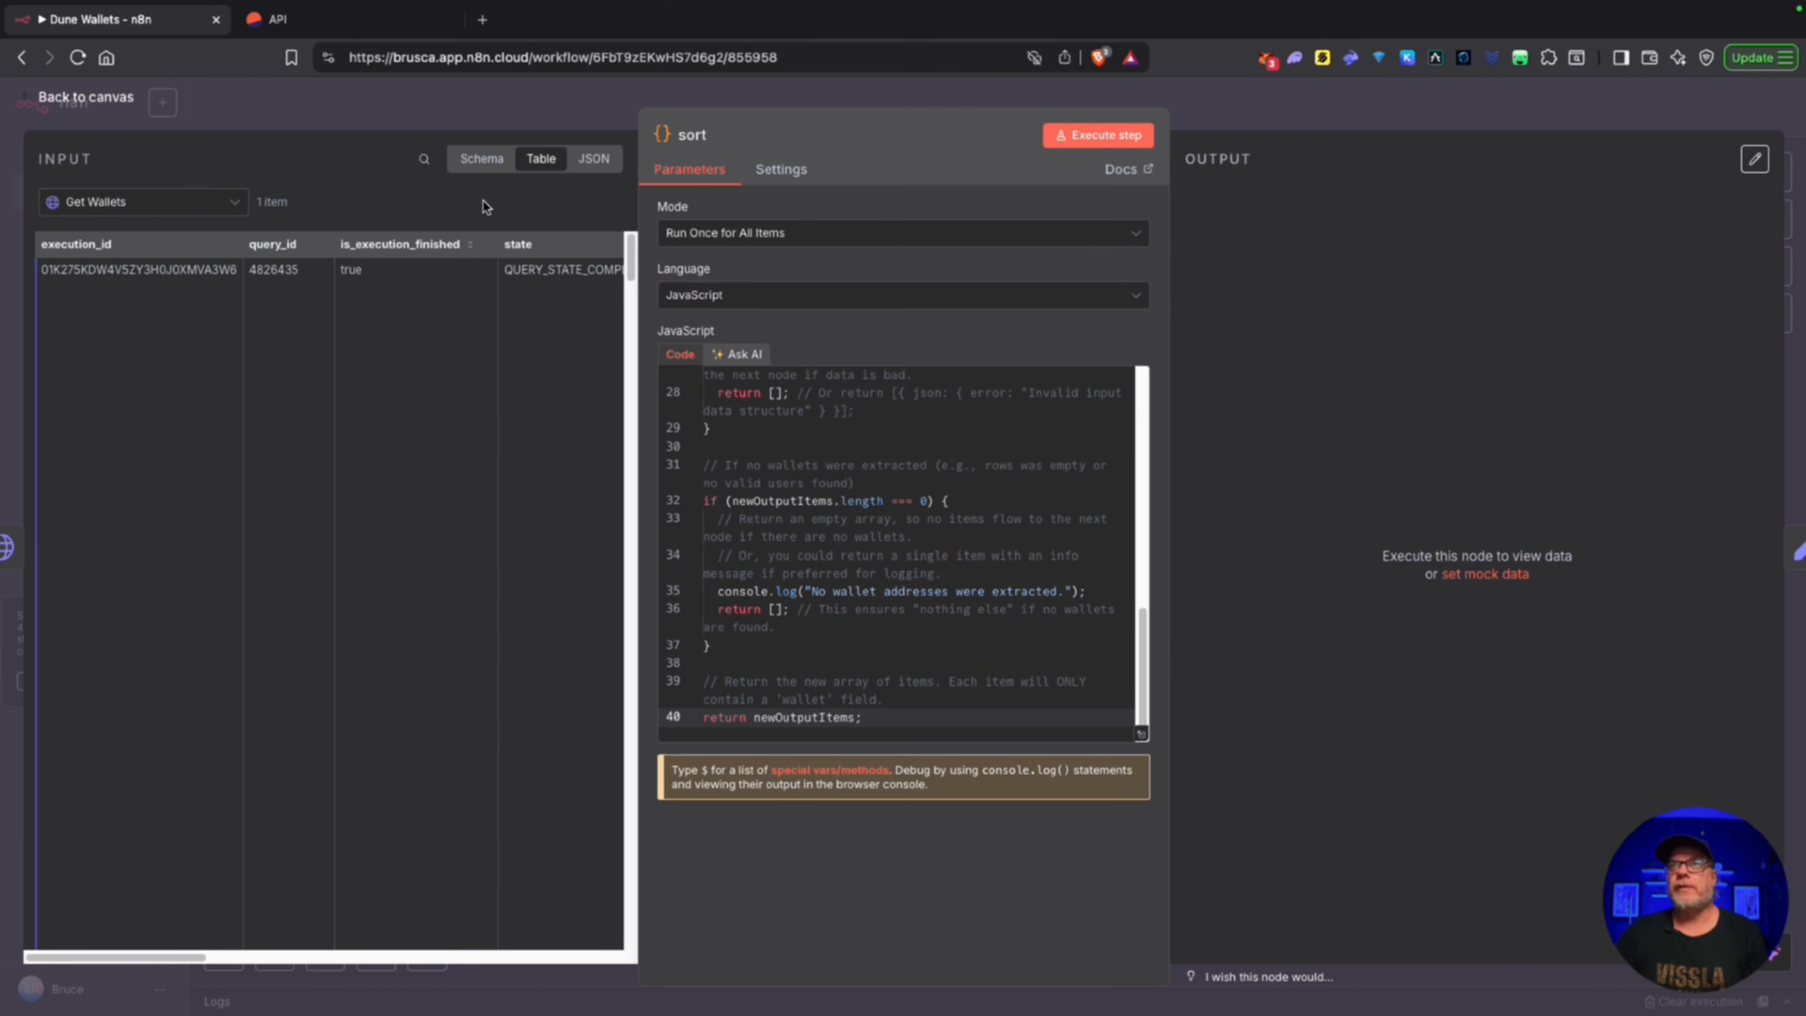
{"action": "left_click", "coordinate": [487, 162]}
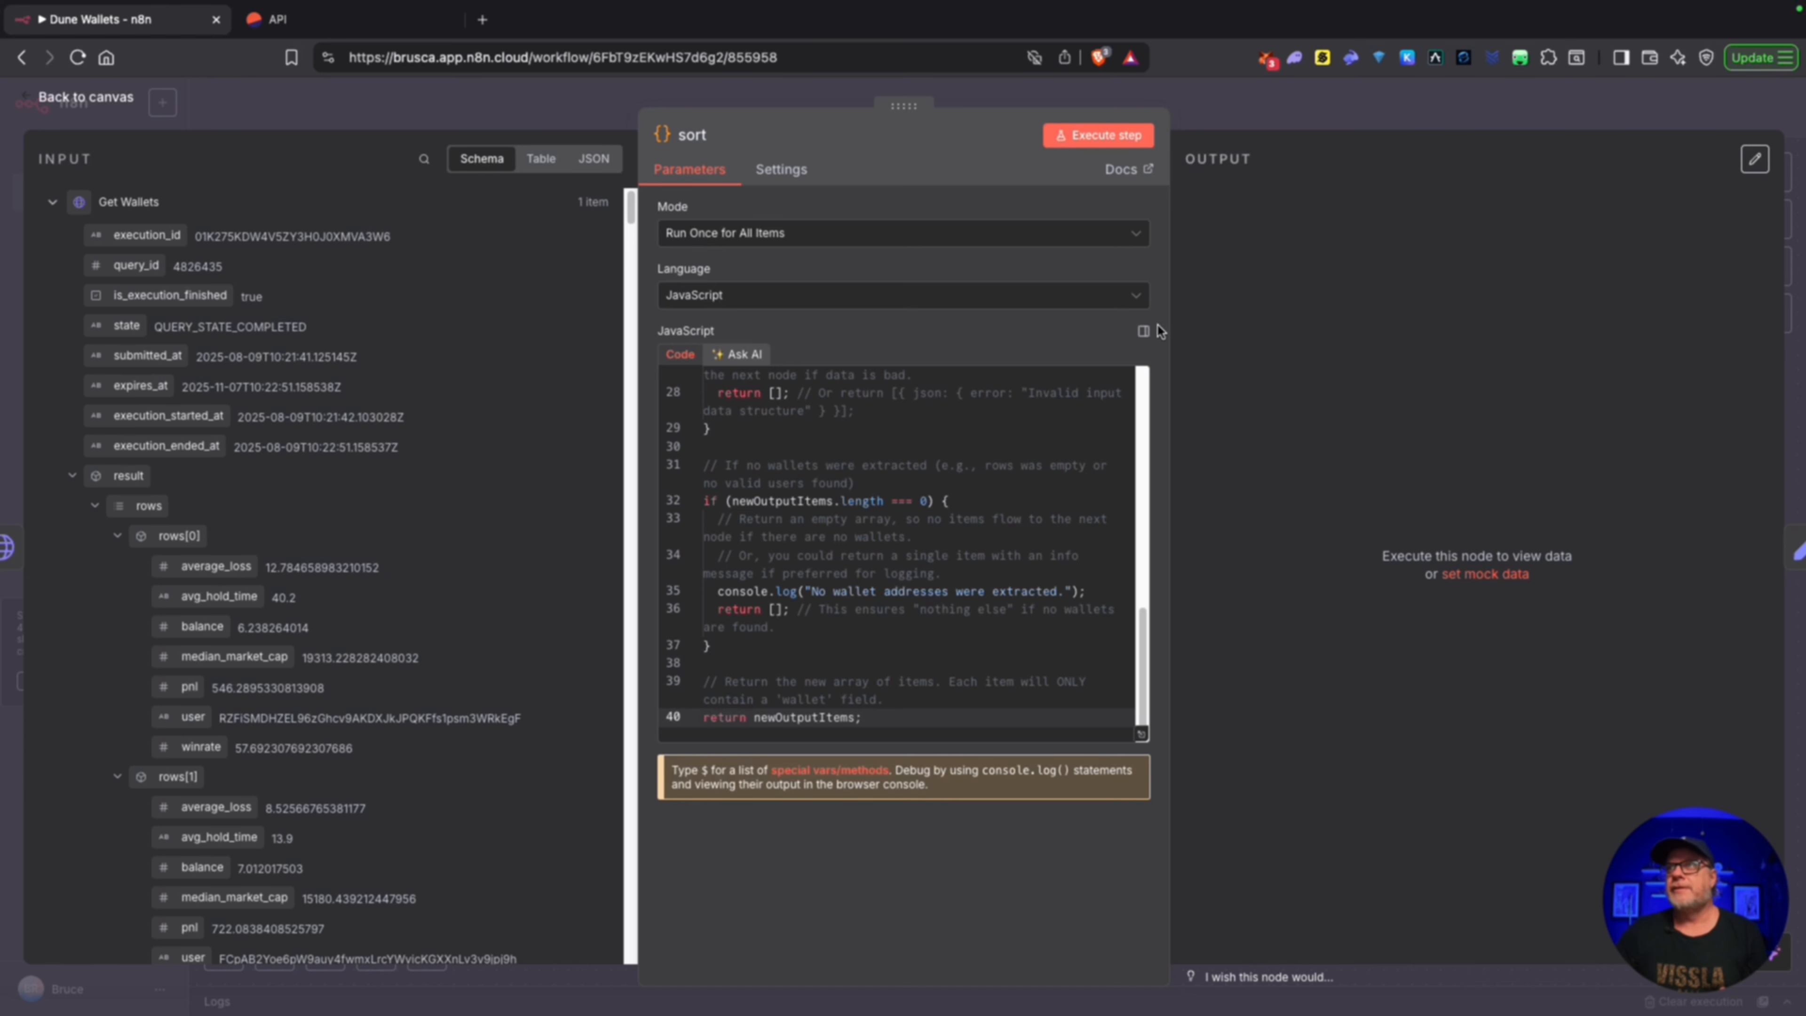
{"action": "left_click", "coordinate": [1102, 139]}
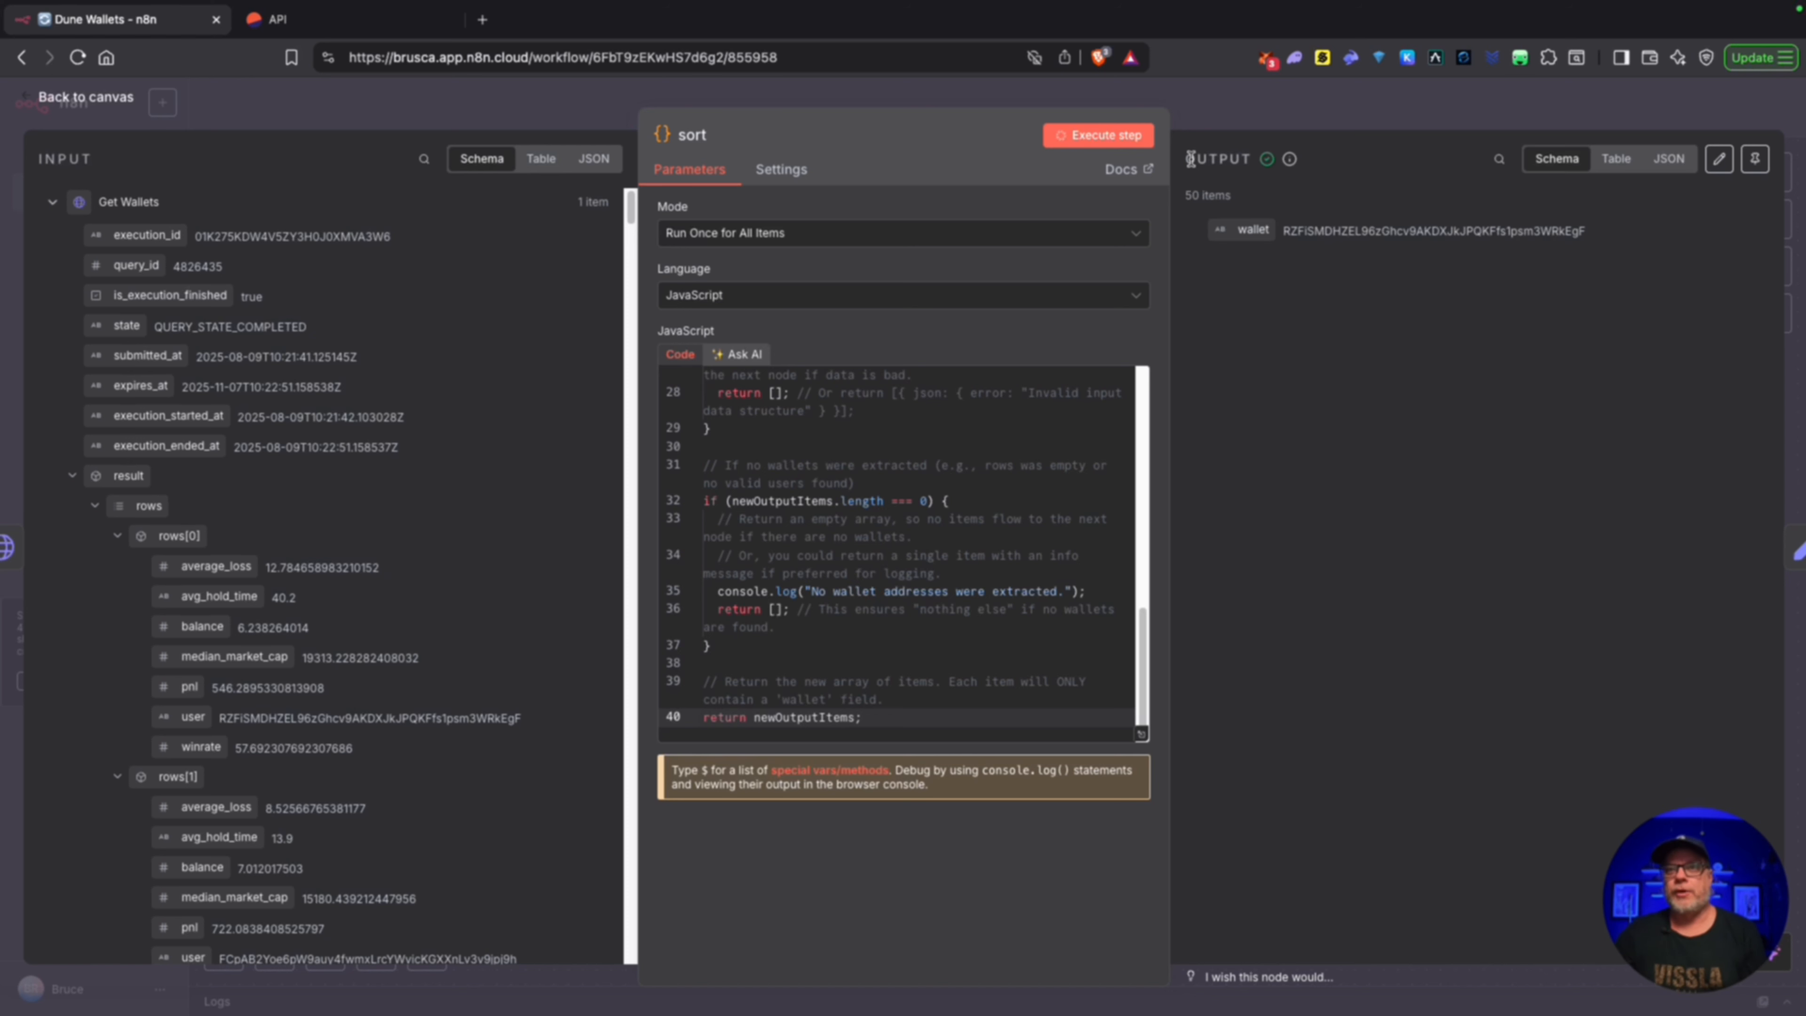
Step: Show the sort node's output as a table, look through all pages of wallets and close the node
{"action": "left_click", "coordinate": [1615, 159]}
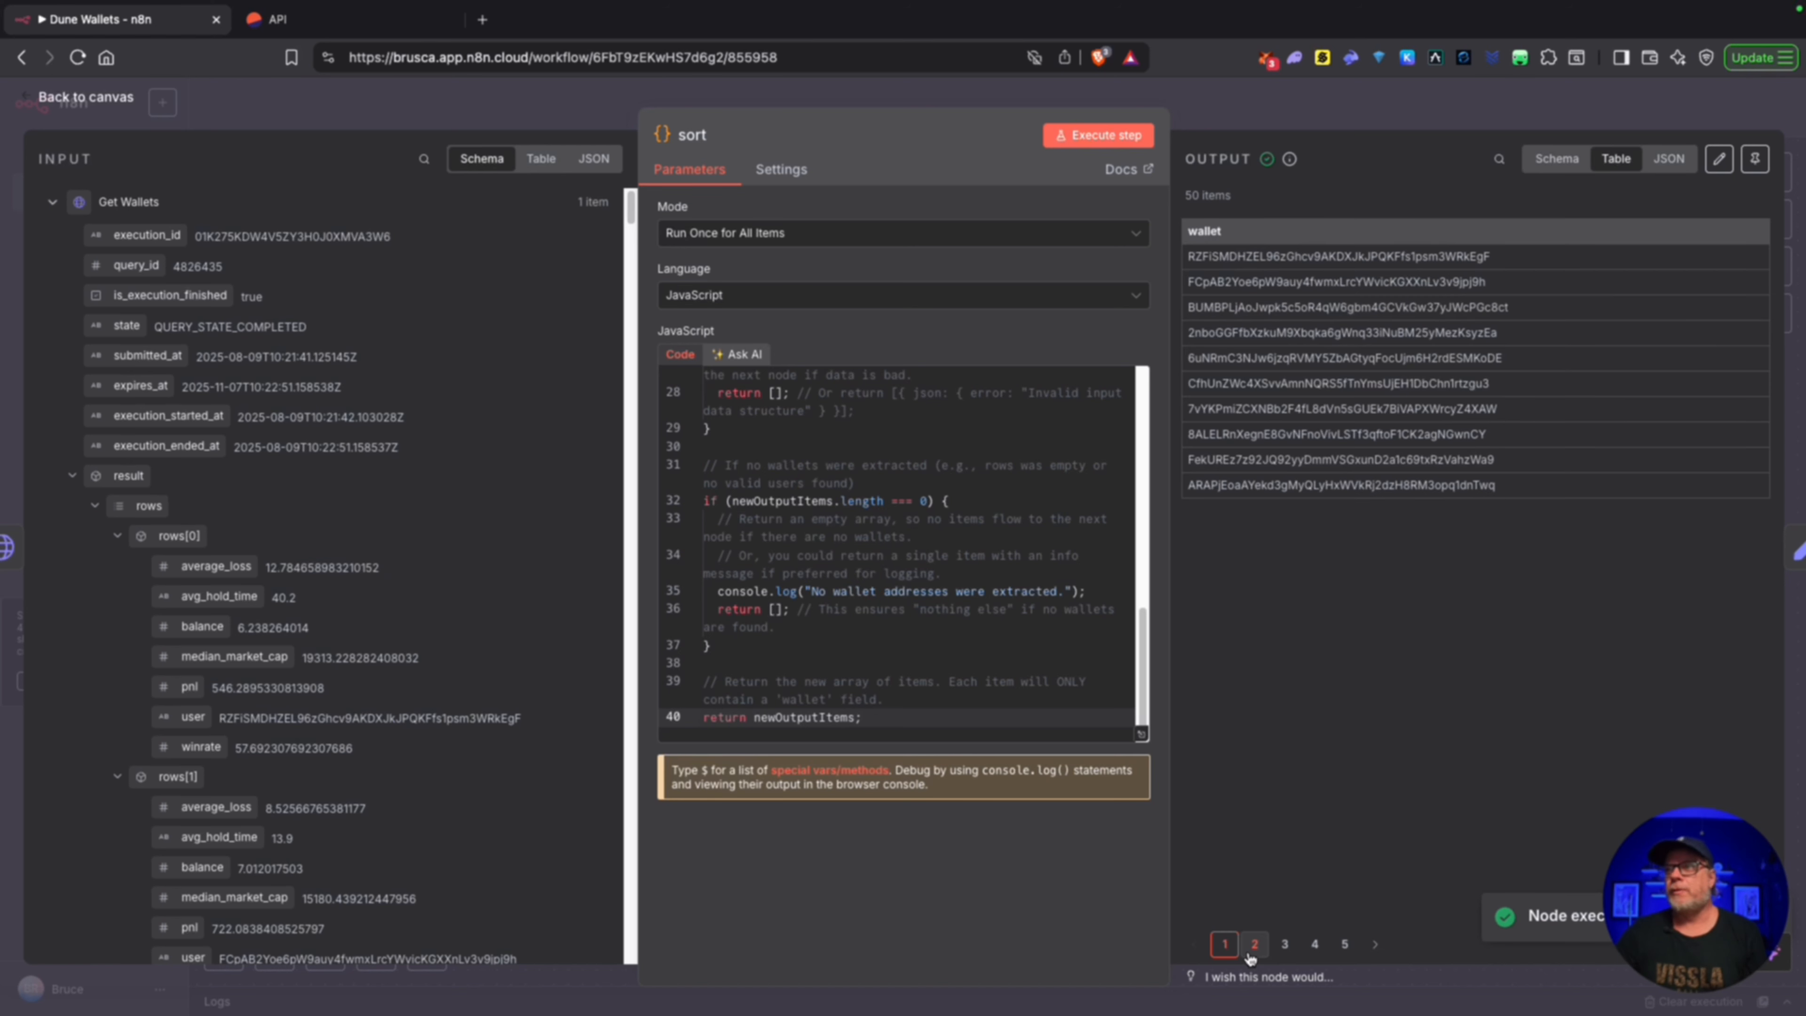
{"action": "left_click", "coordinate": [1344, 944]}
{"action": "left_click", "coordinate": [1314, 943]}
{"action": "left_click", "coordinate": [1283, 943]}
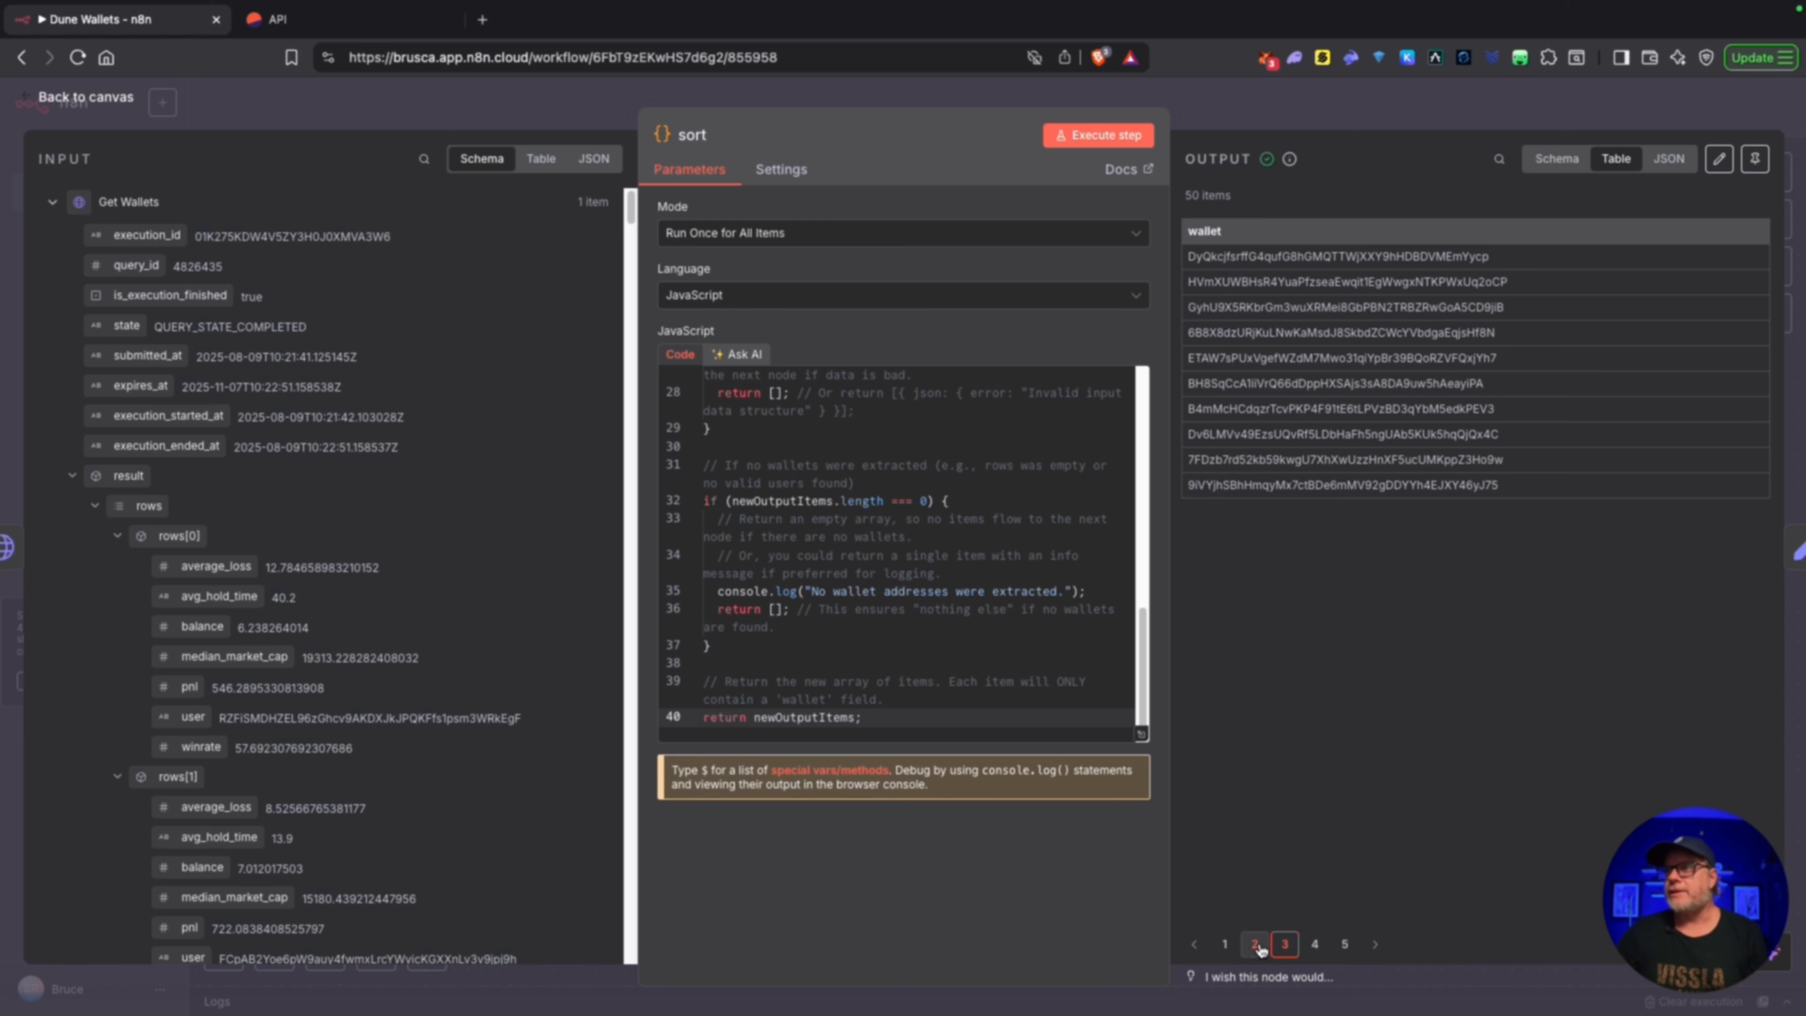
{"action": "left_click", "coordinate": [1254, 944]}
{"action": "left_click", "coordinate": [1224, 944]}
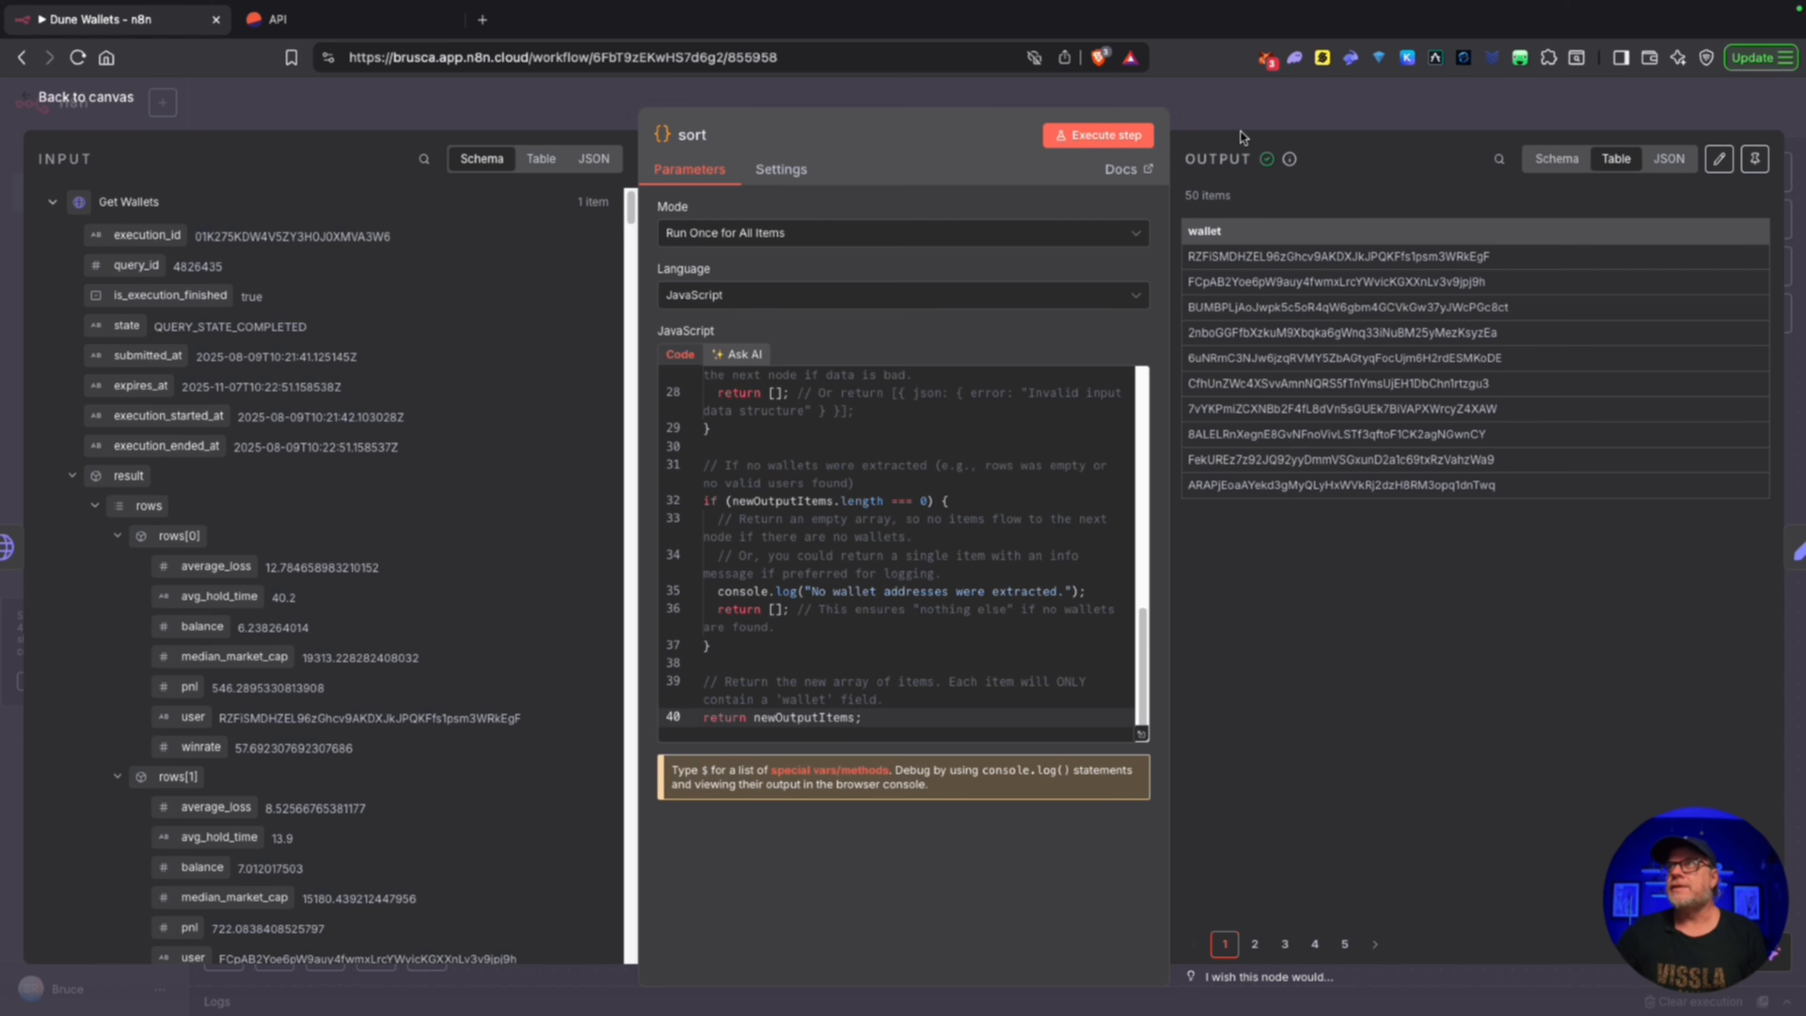
{"action": "left_click", "coordinate": [1246, 114]}
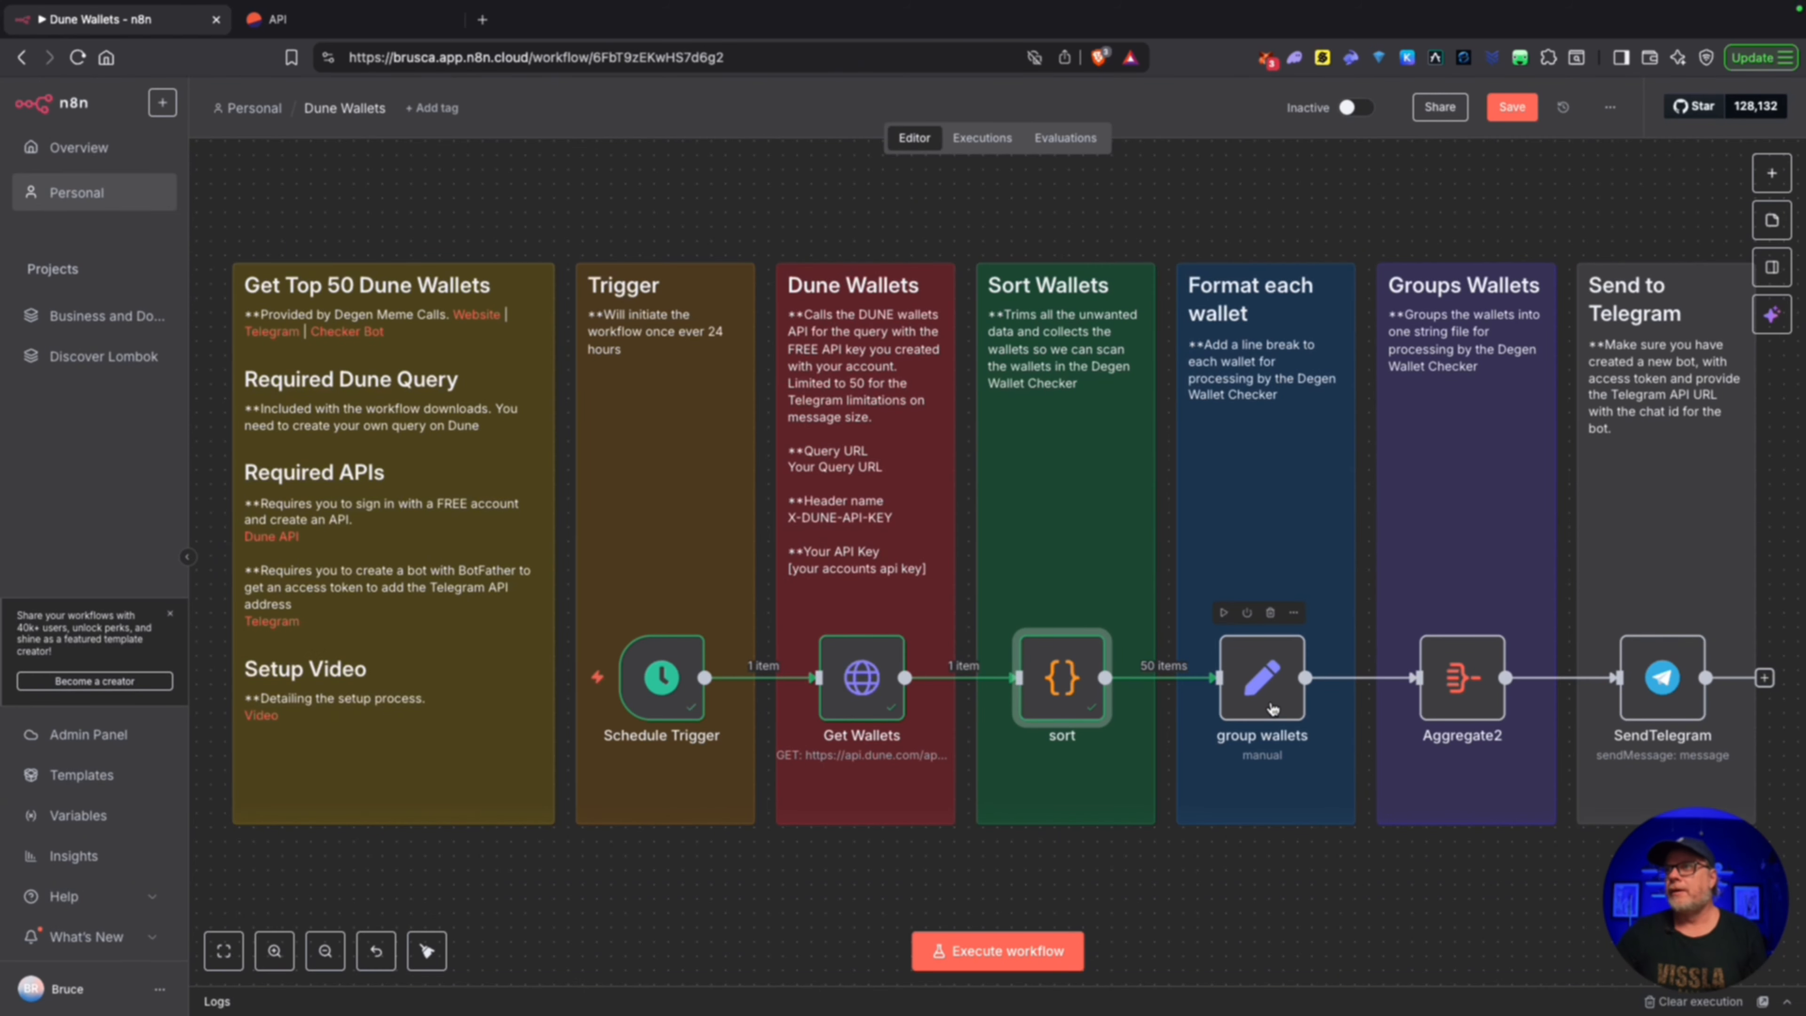
Step: Execute the group wallets node to append a line break to each wallet, and return to the canvas
{"action": "double_click", "coordinate": [1269, 707]}
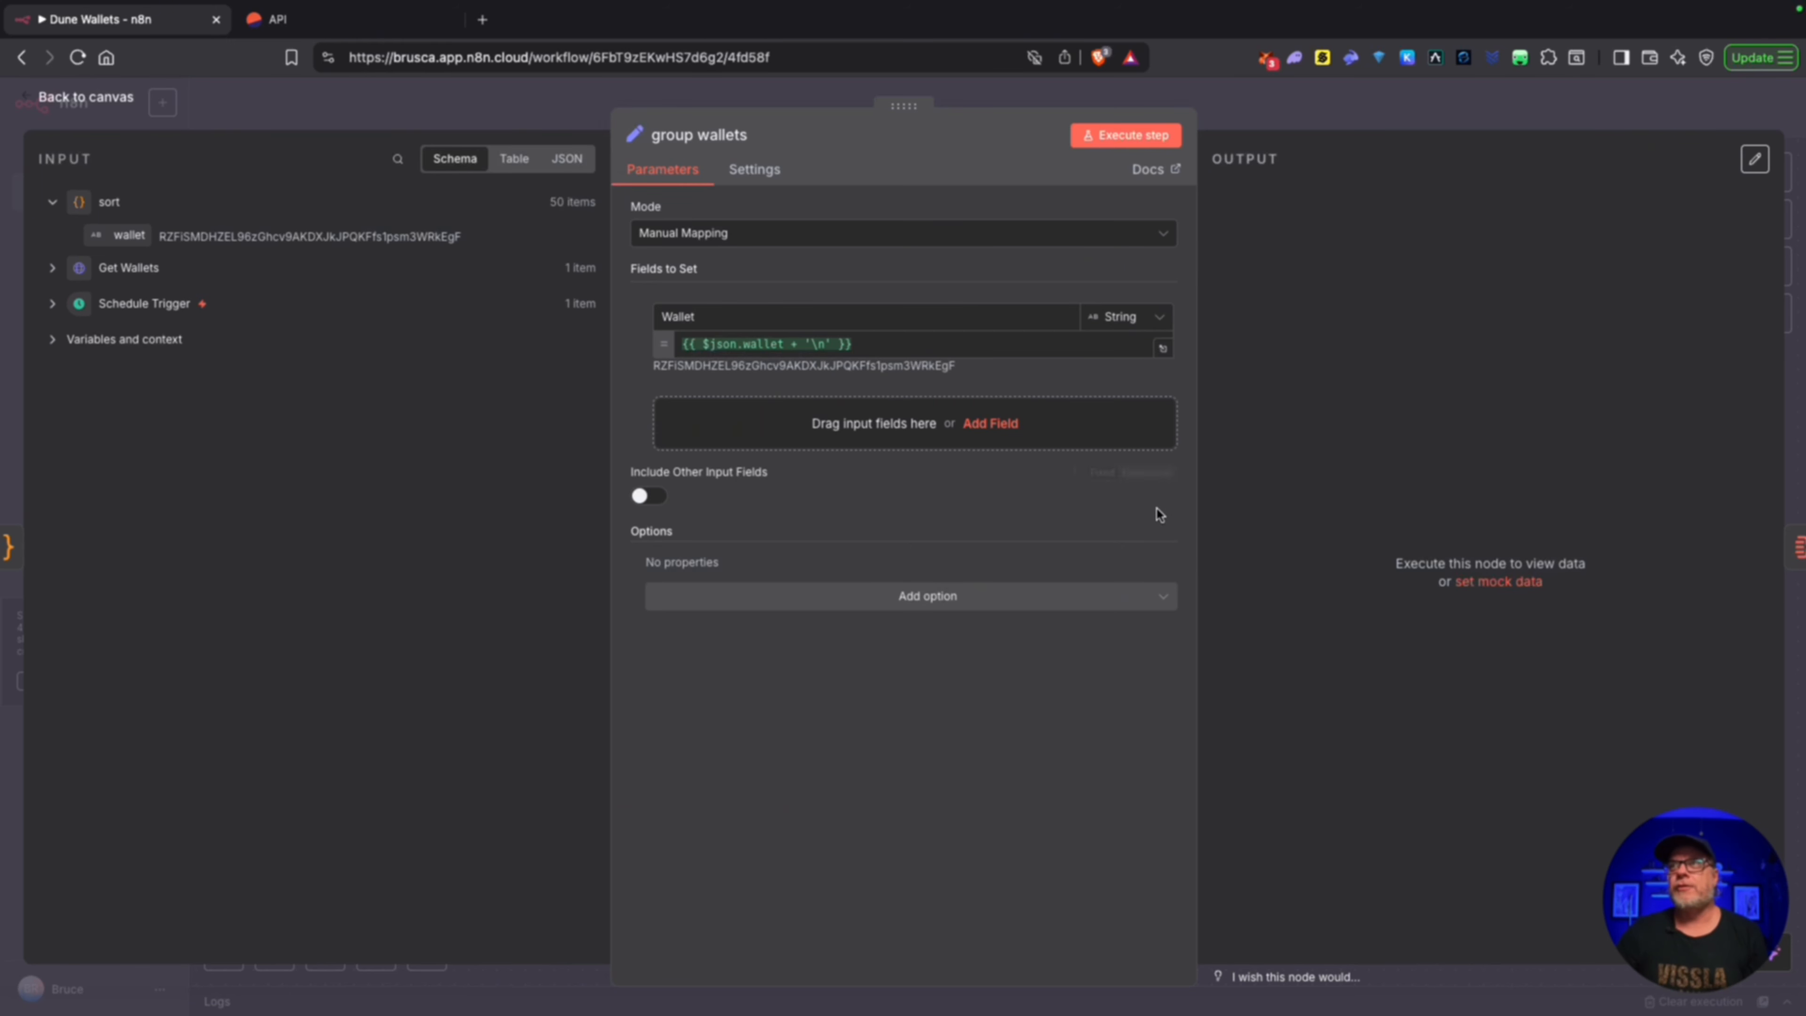
{"action": "left_click", "coordinate": [1126, 135]}
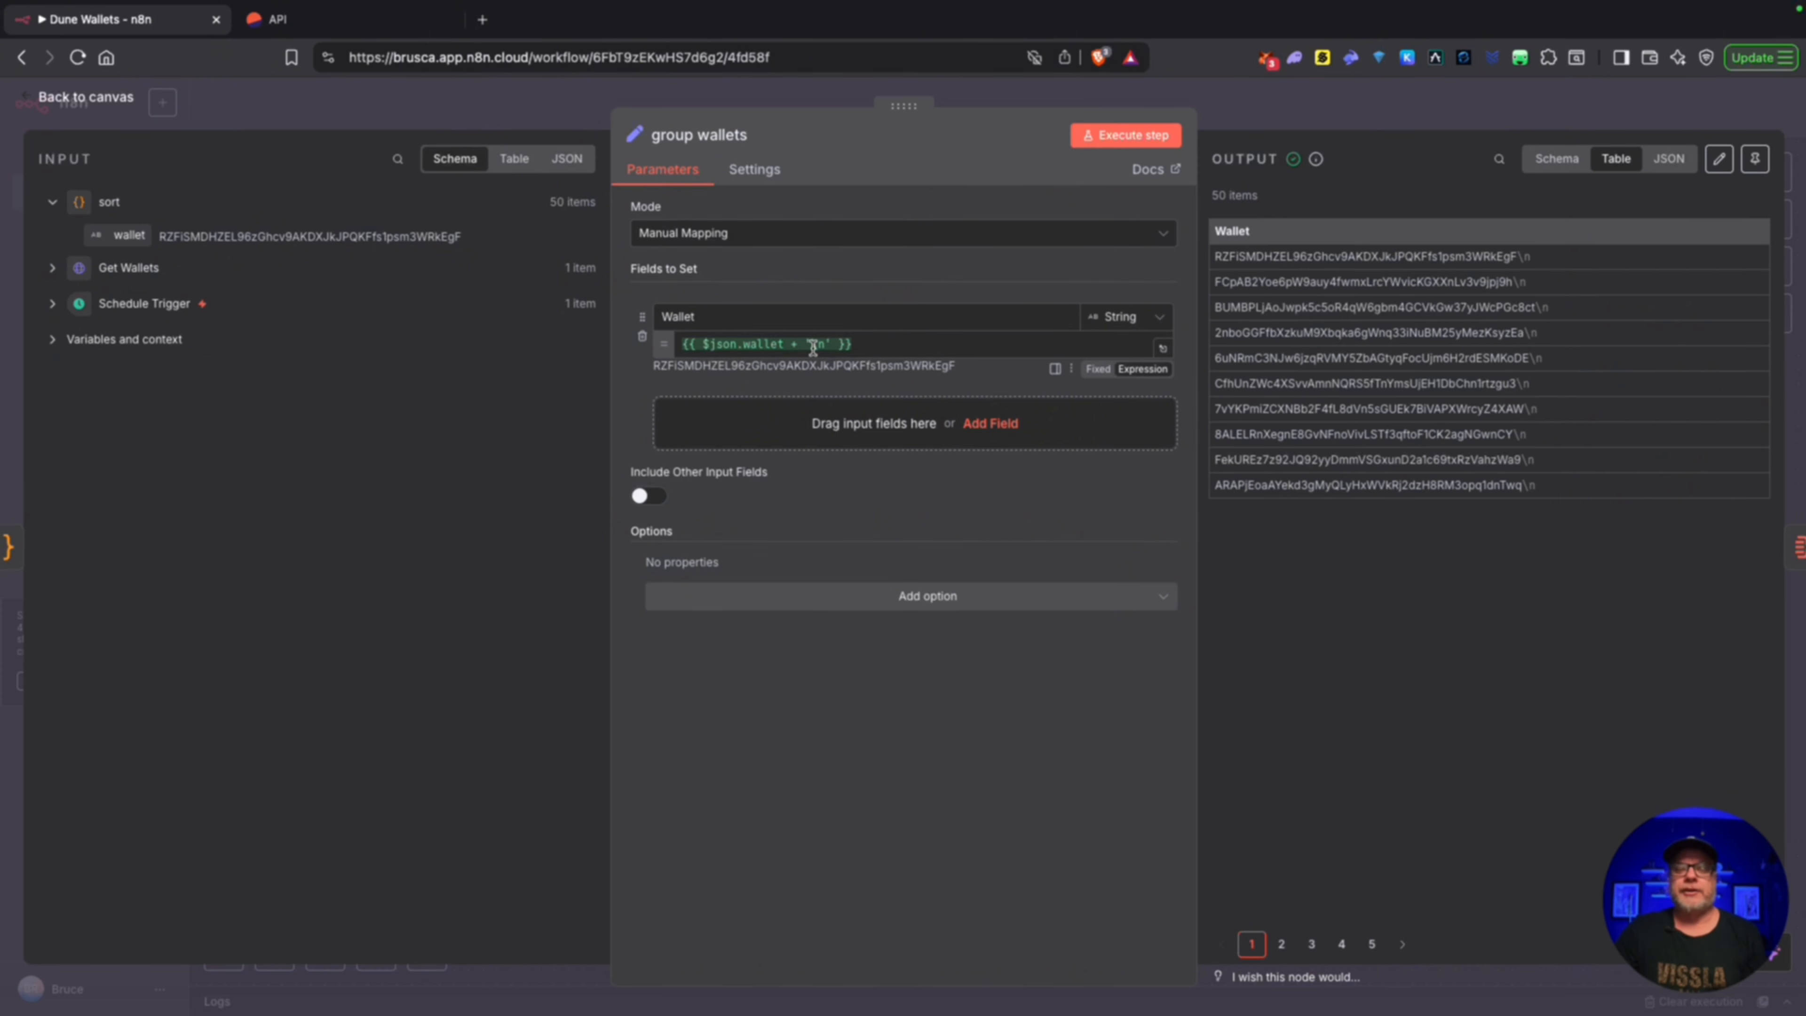
{"action": "left_click", "coordinate": [1308, 121]}
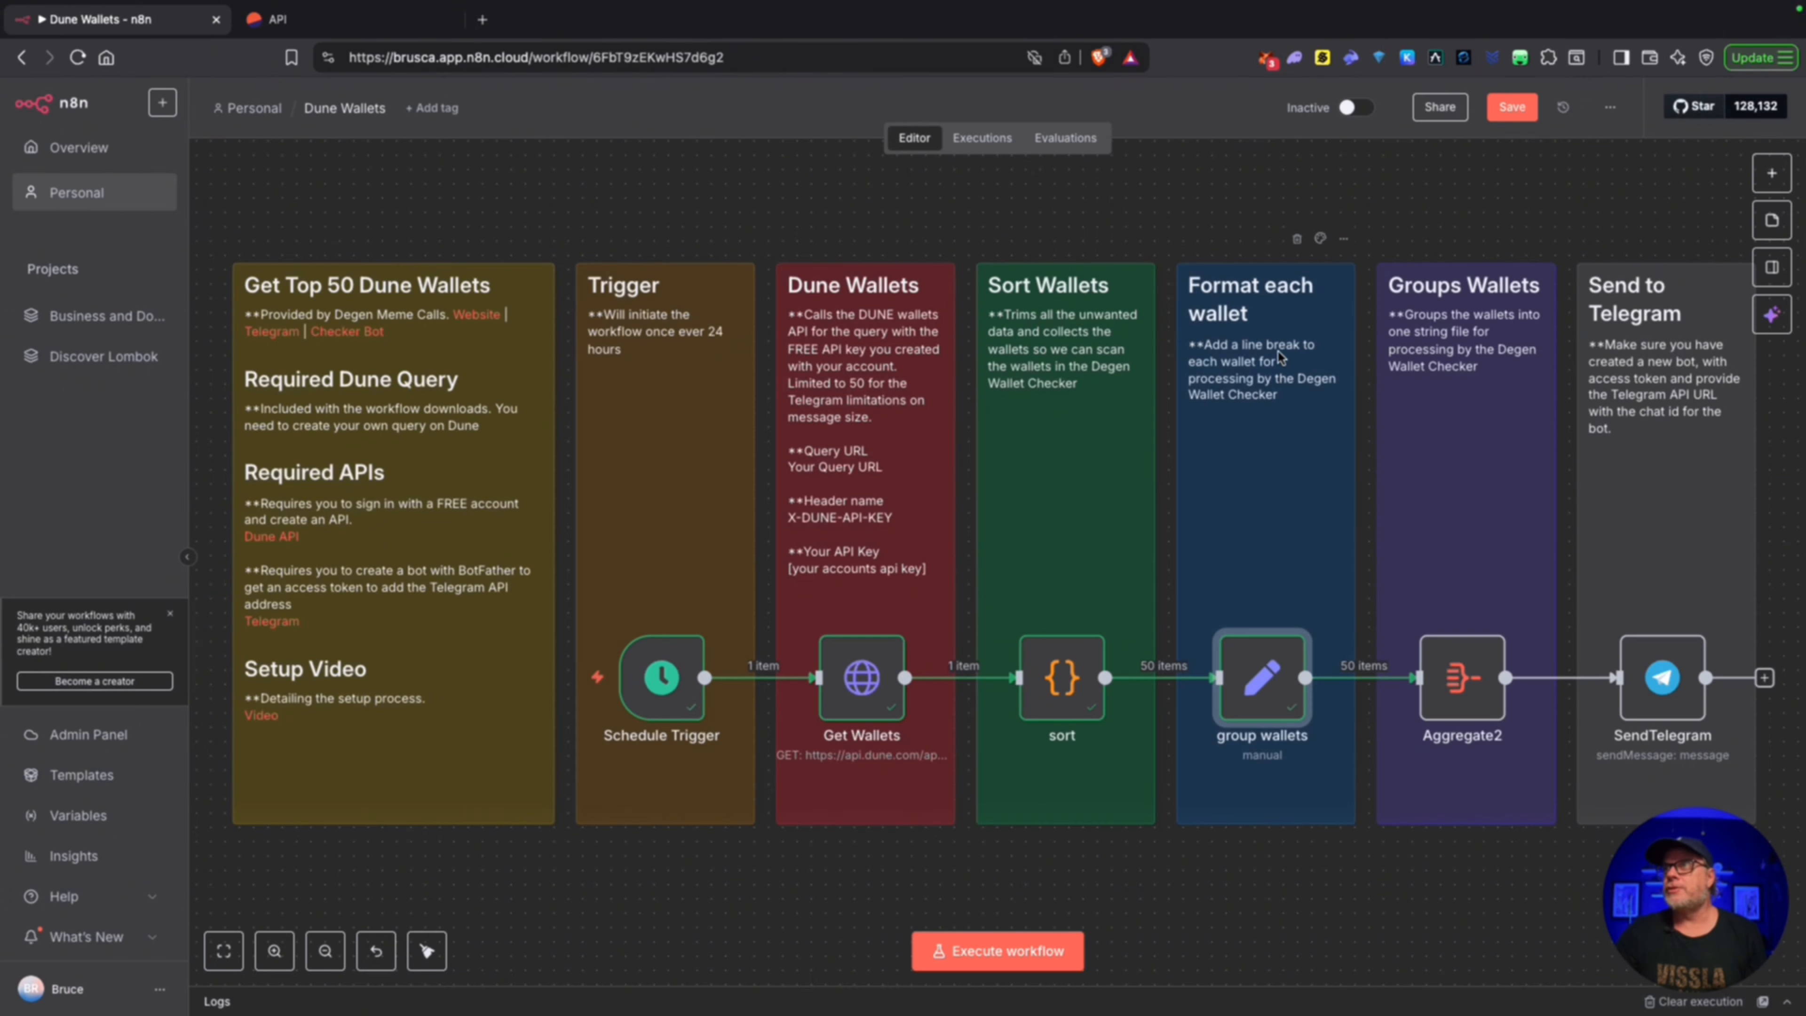
Step: Open the Aggregate2 node, view its incoming wallets as a table and execute the node
{"action": "double_click", "coordinate": [1459, 693]}
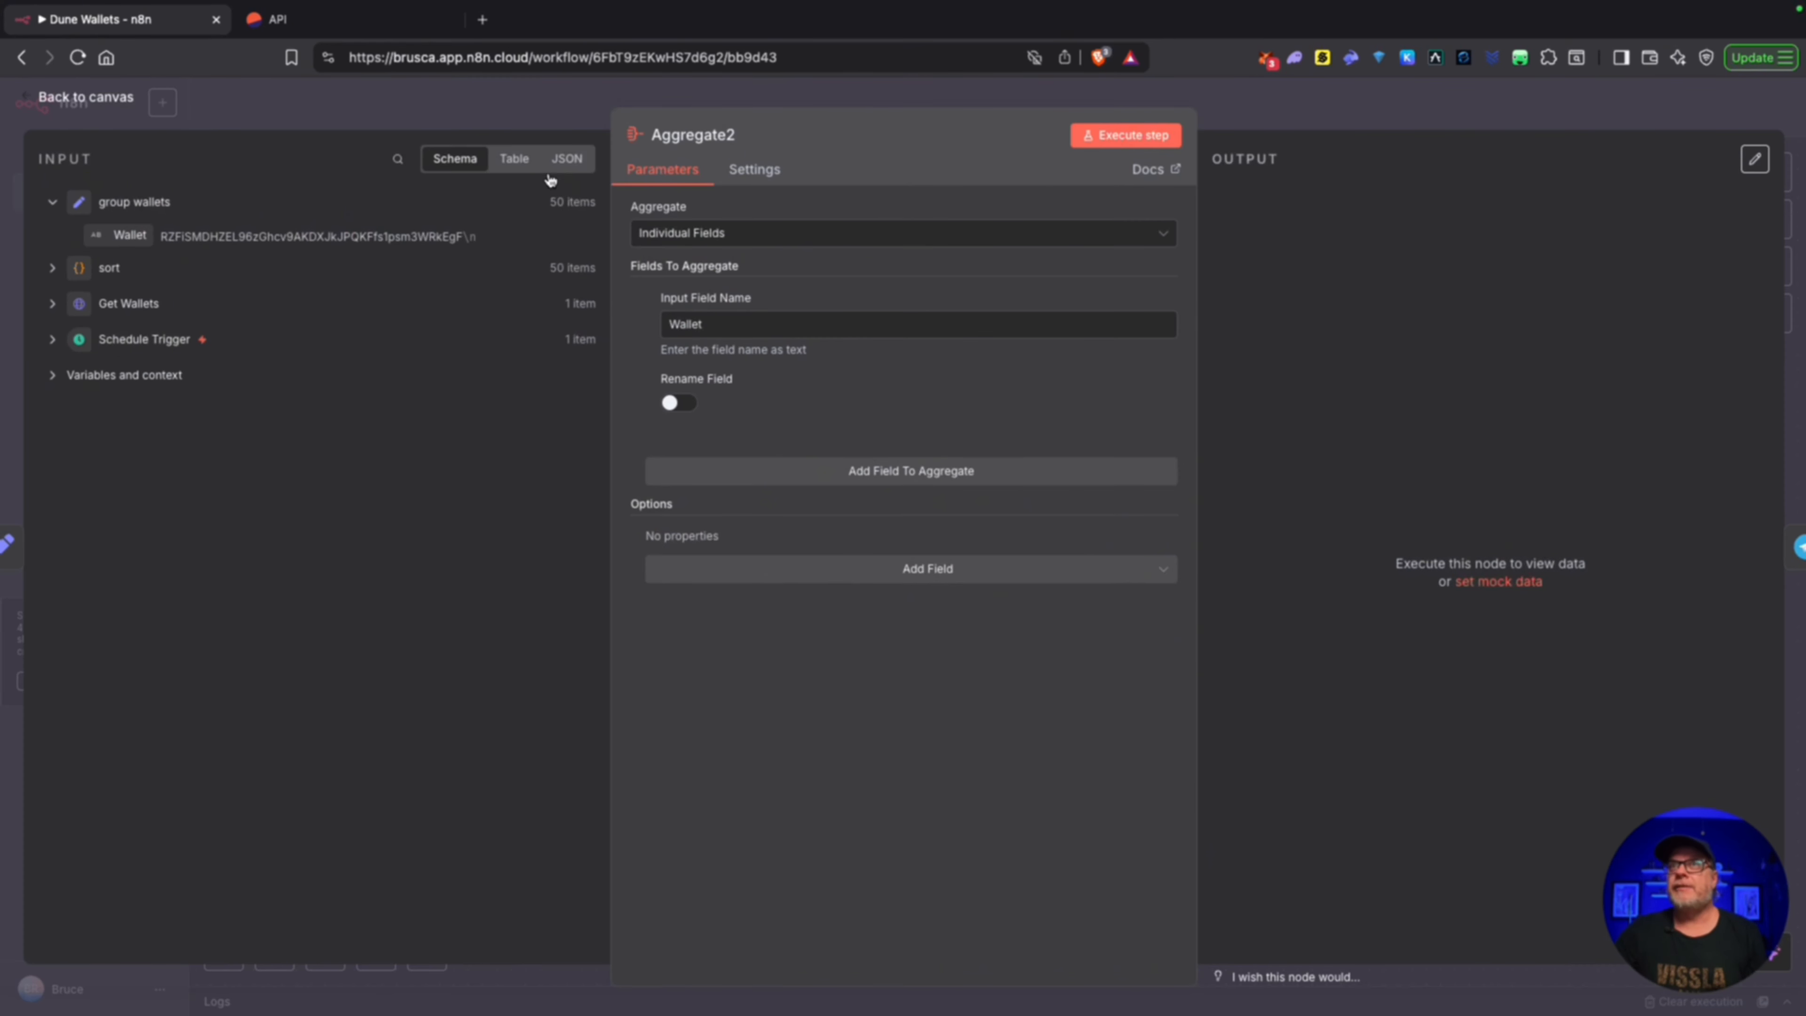
{"action": "left_click", "coordinate": [513, 158]}
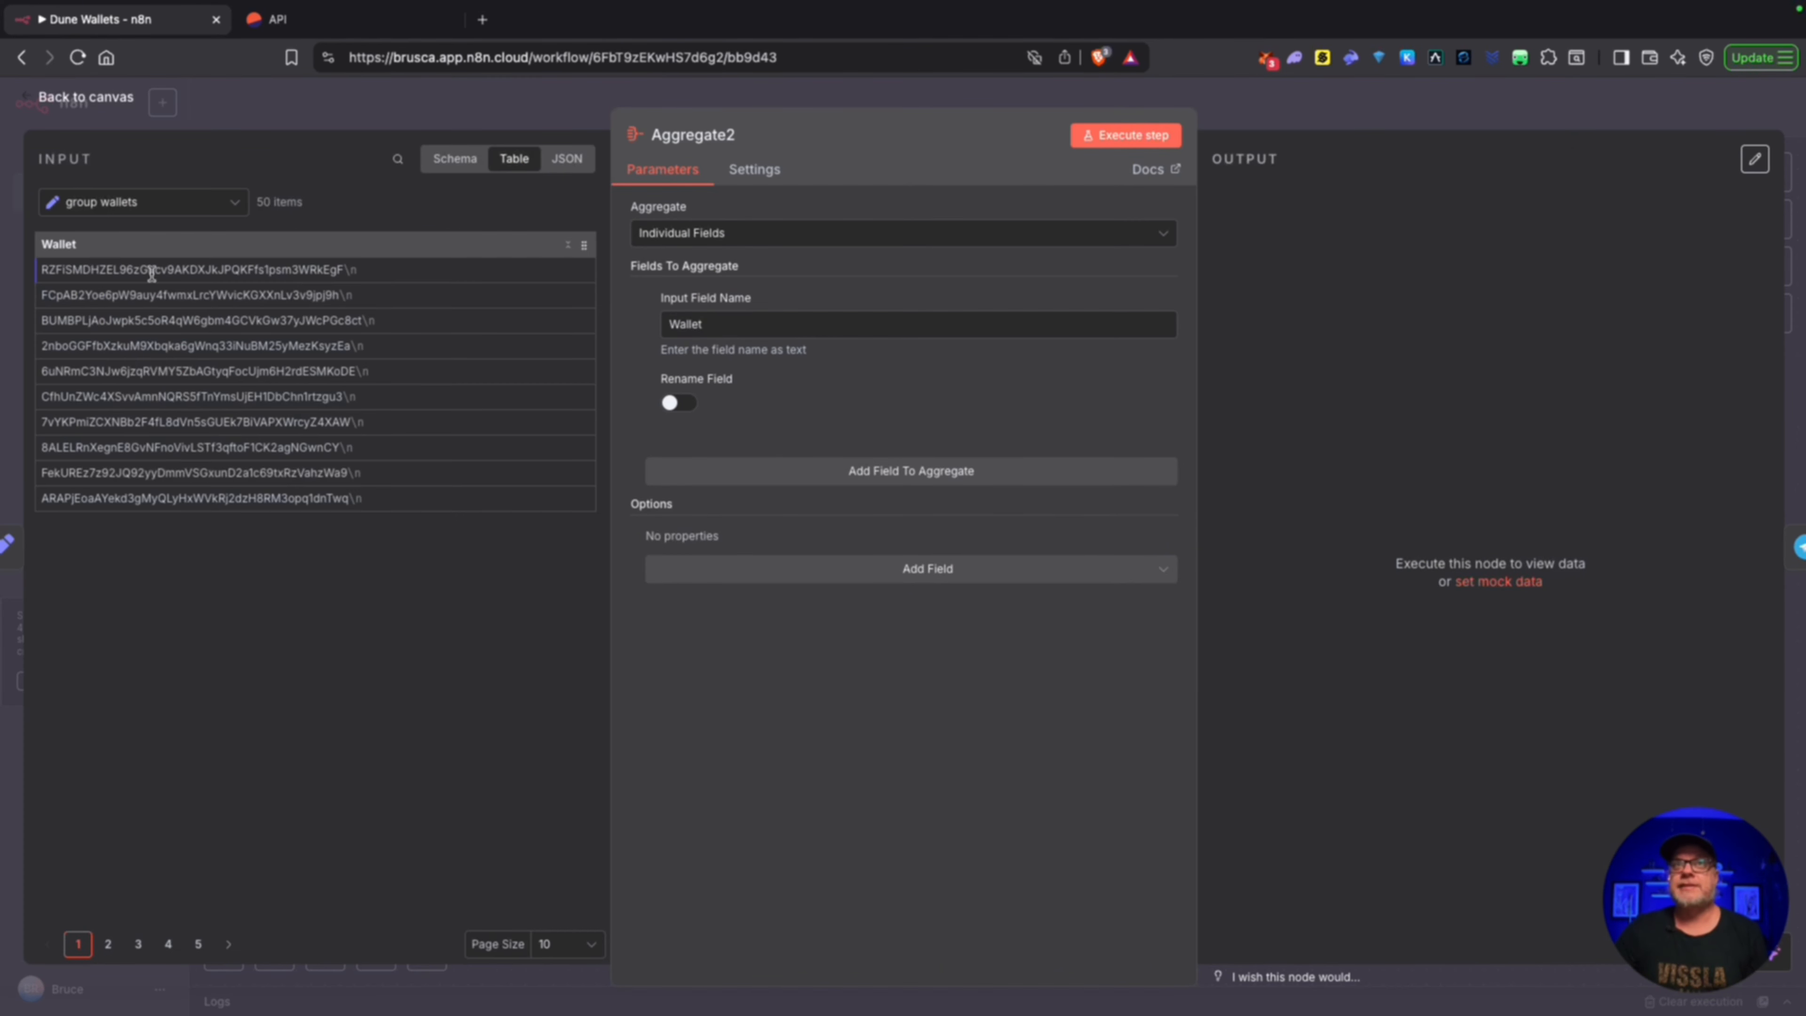
{"action": "left_click_drag", "start_coordinate": [151, 272], "coordinate": [258, 324]}
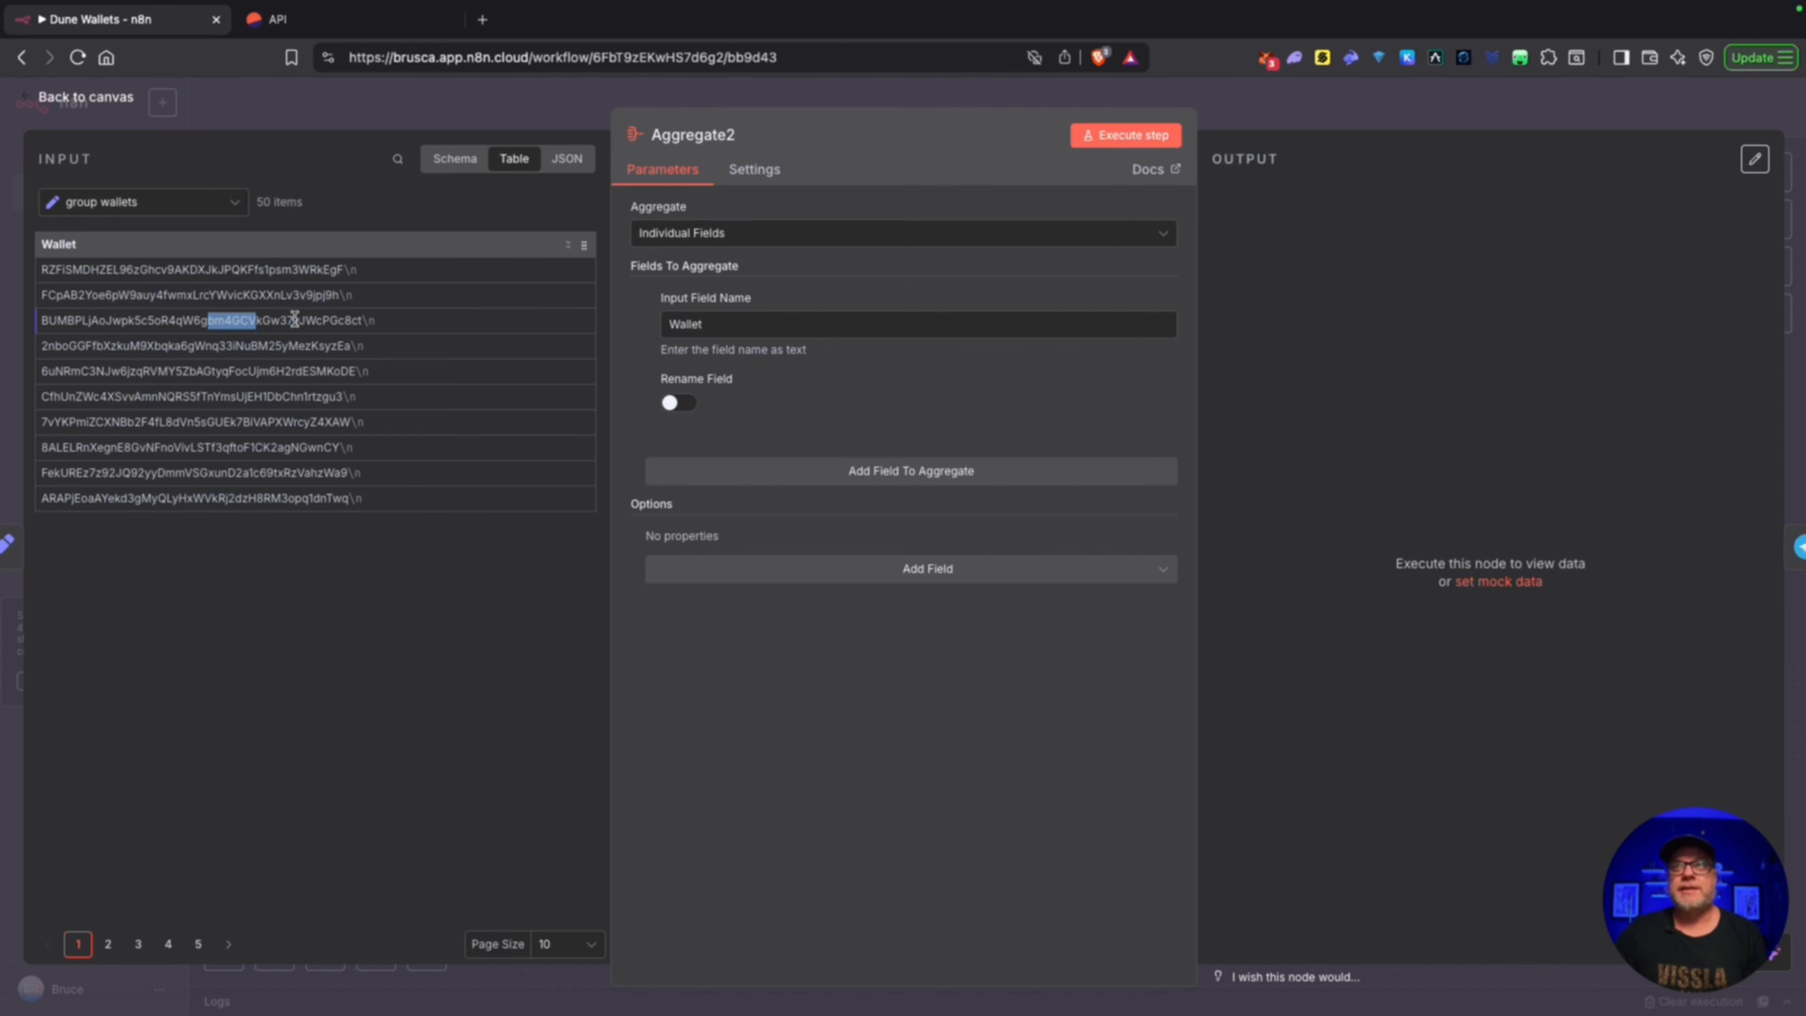
{"action": "left_click", "coordinate": [1129, 136]}
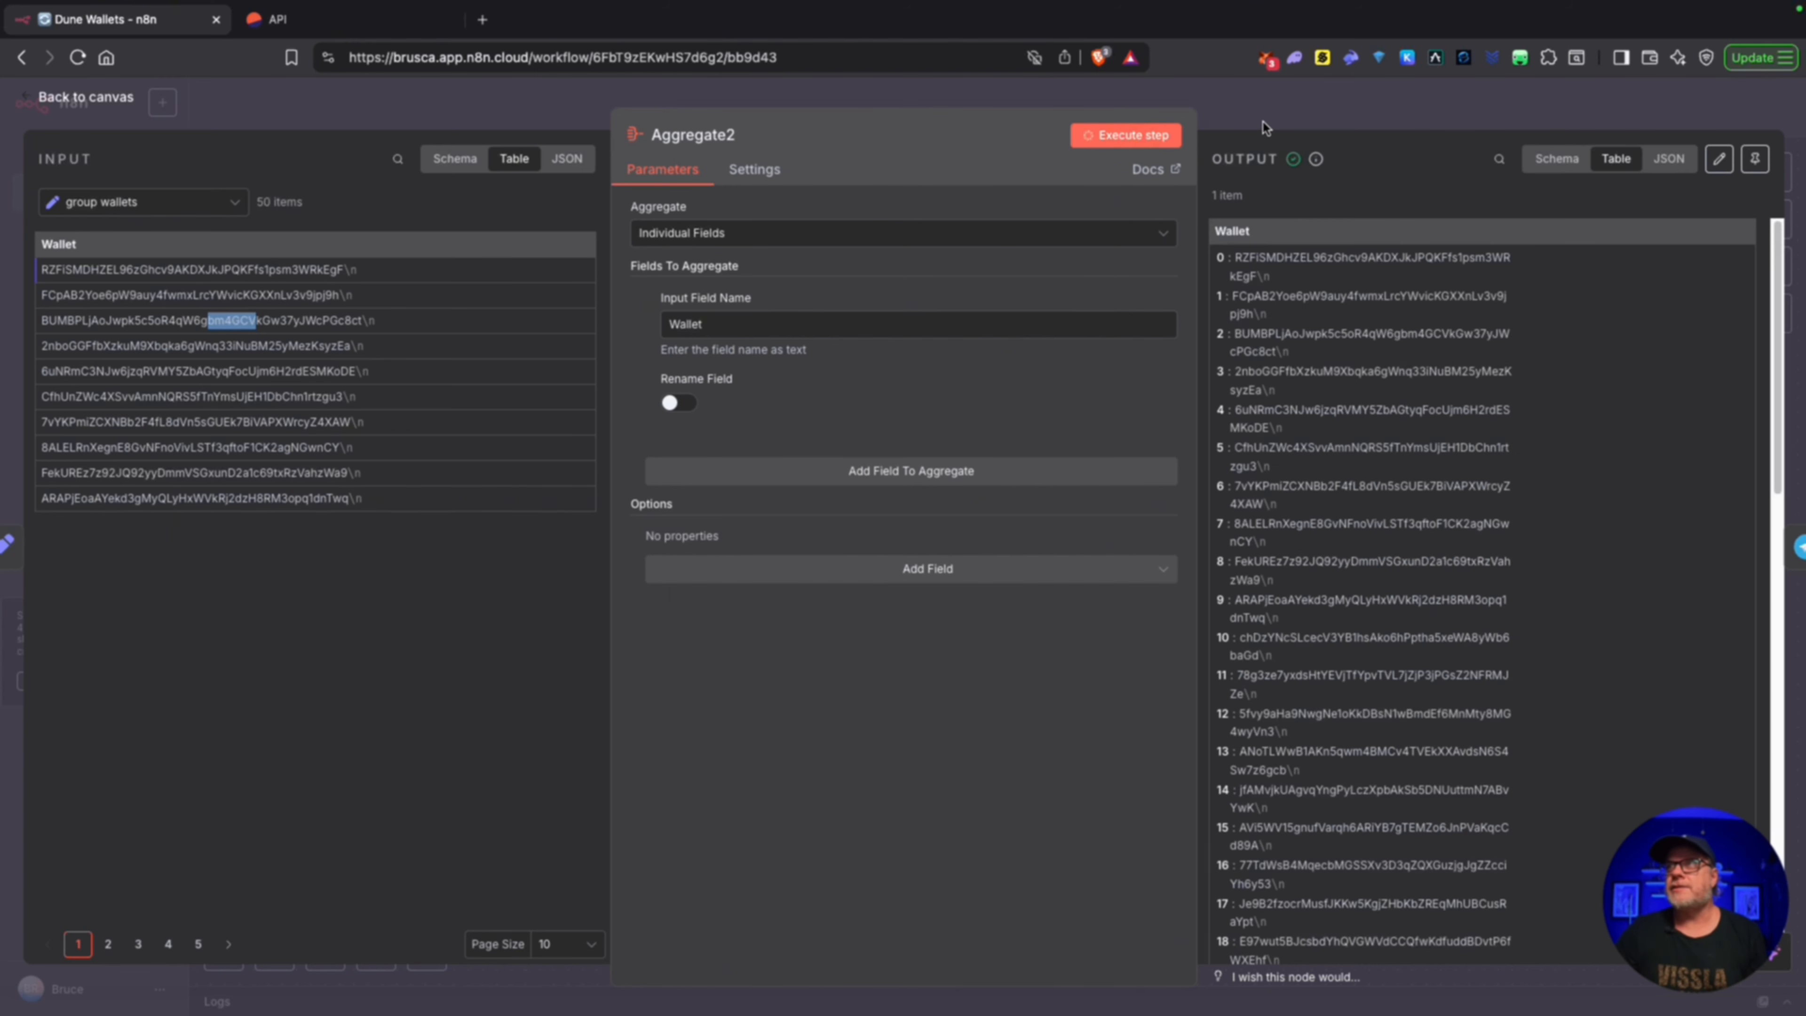